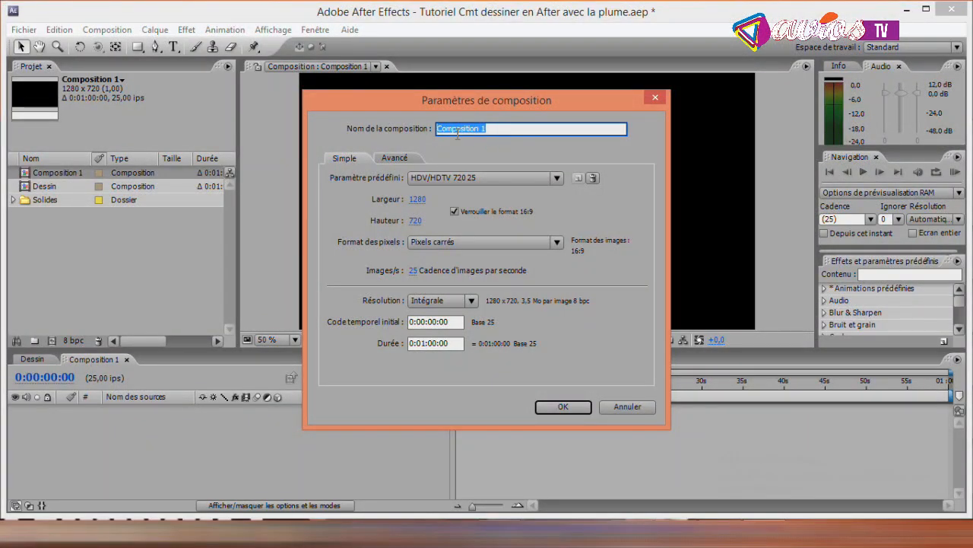
Name the new composition "Animation de texte", keep the HDV/HDTV 720 25 preset and create it.
type("Animation de texte")
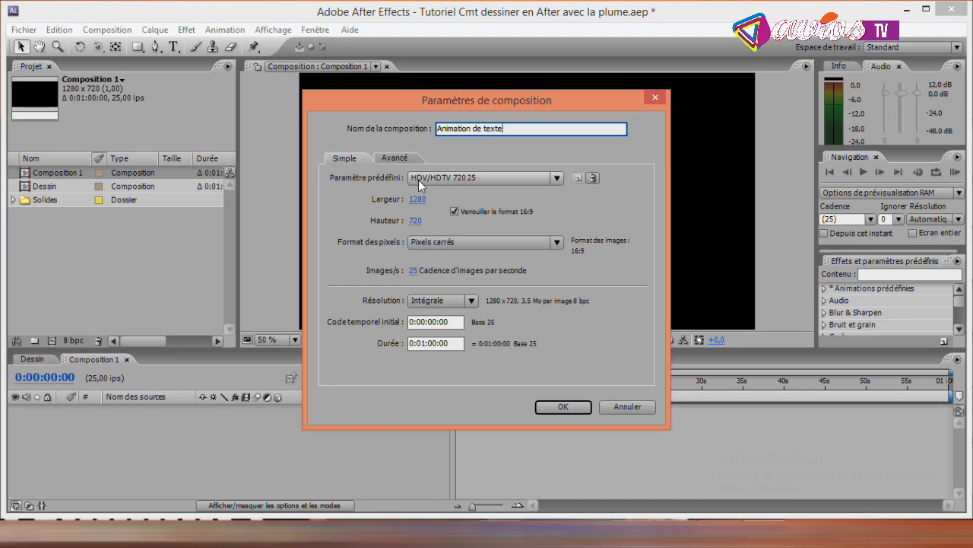
left_click(463, 178)
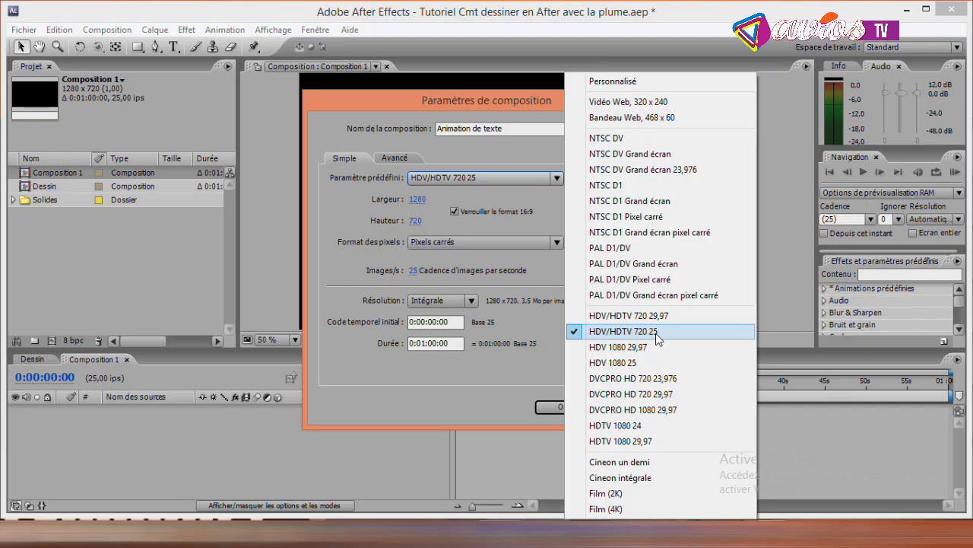
left_click(659, 335)
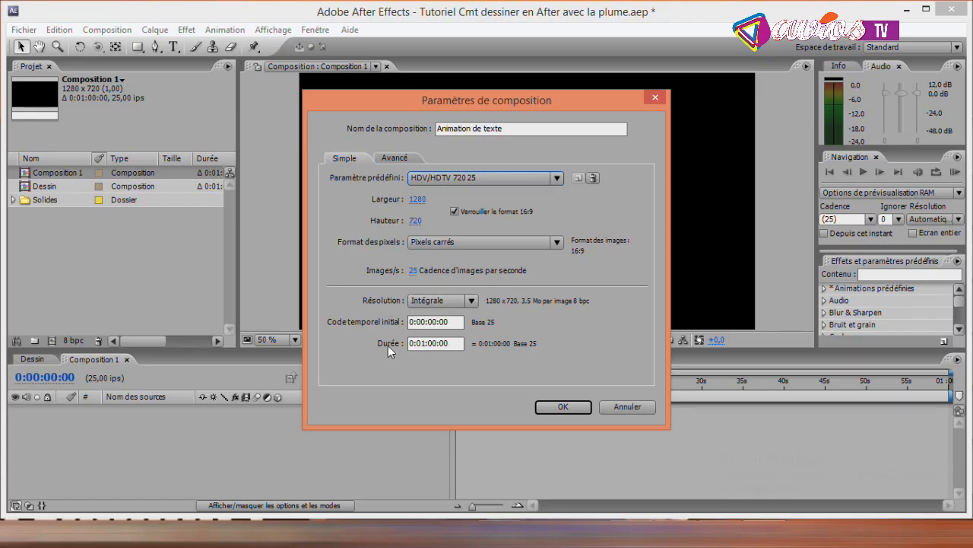
left_click(561, 407)
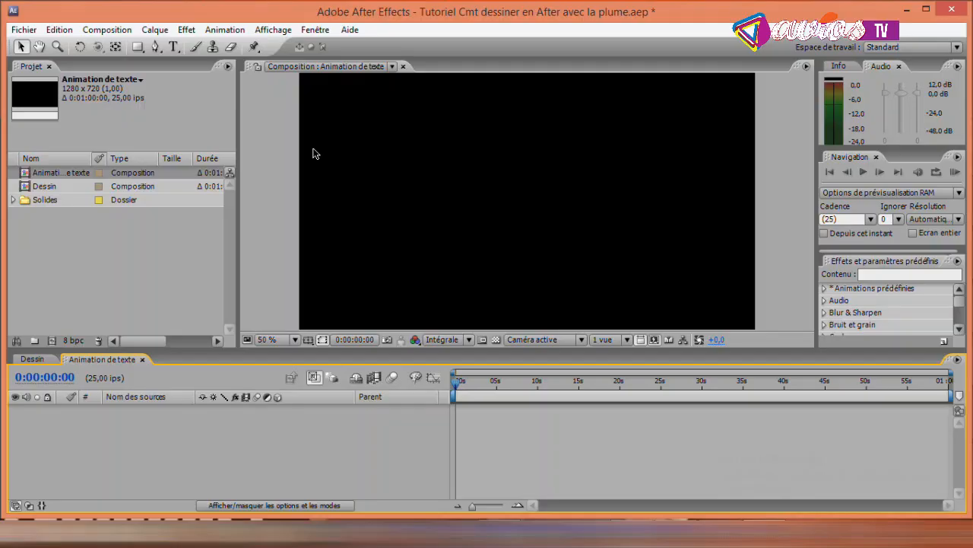
left_click(24, 29)
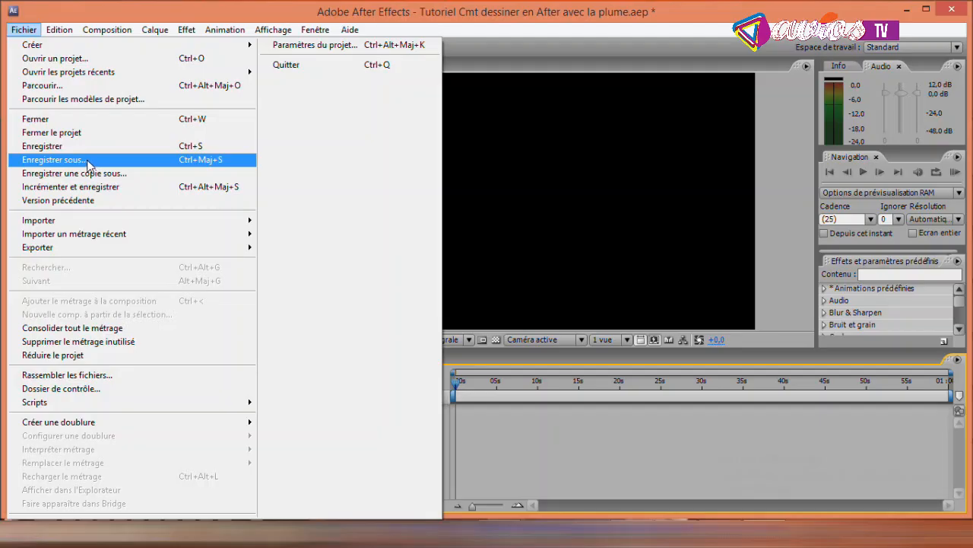
left_click(83, 164)
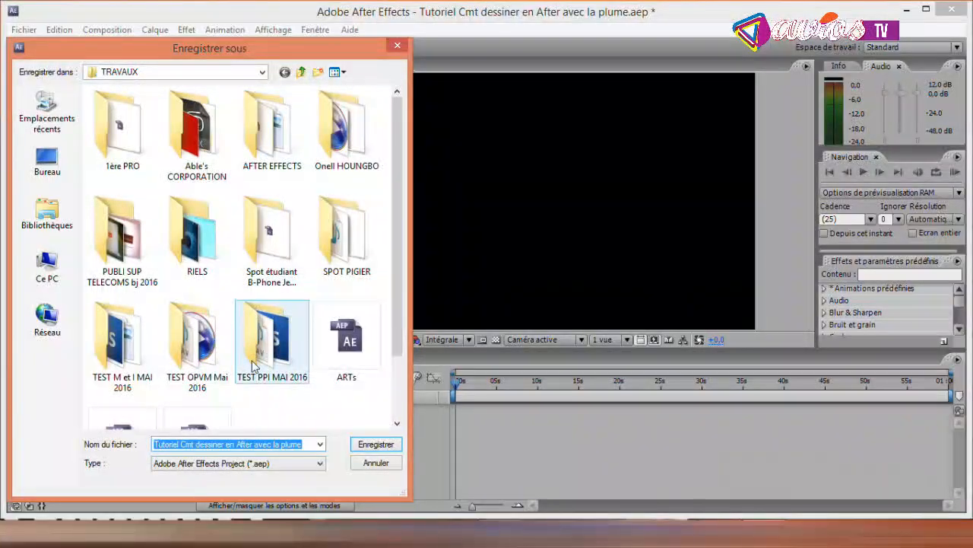
left_click_drag(394, 239, 408, 318)
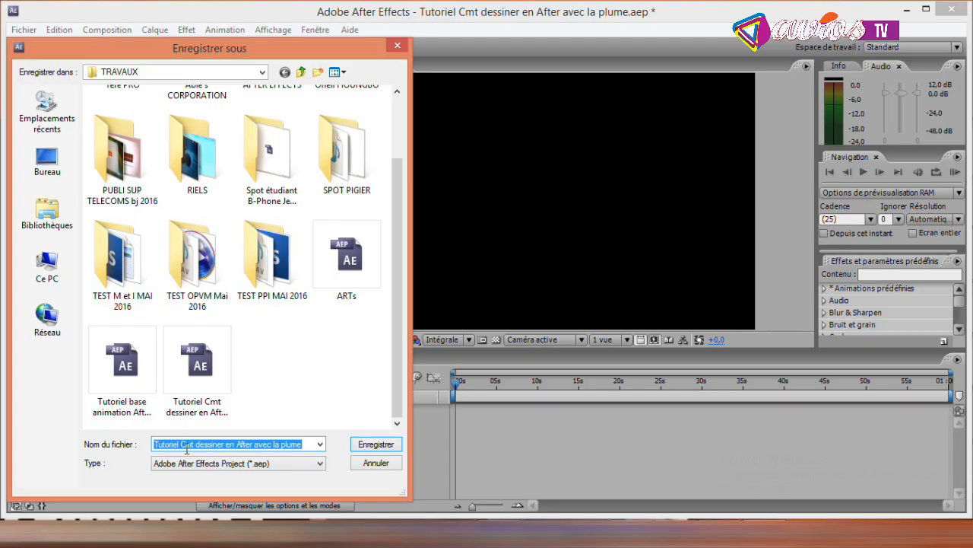
left_click(375, 465)
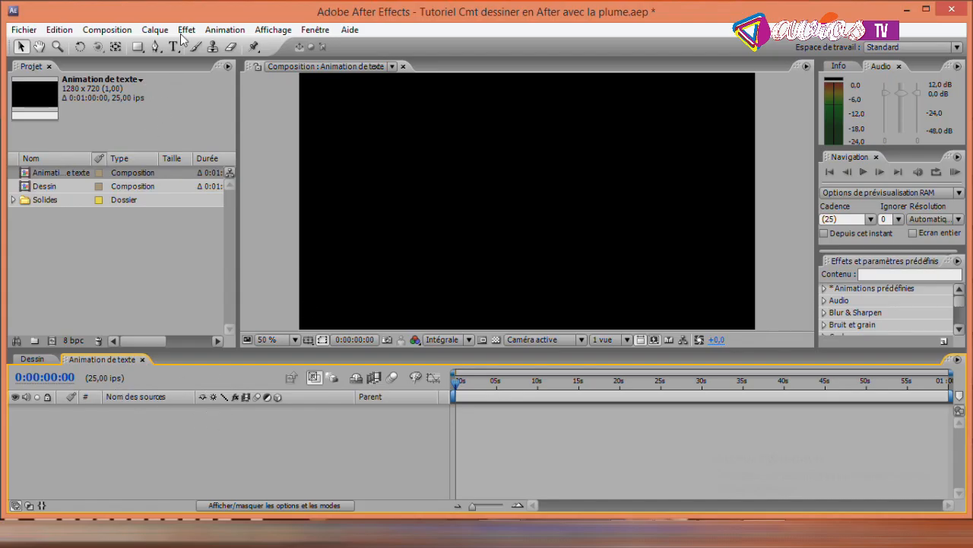
left_click(155, 30)
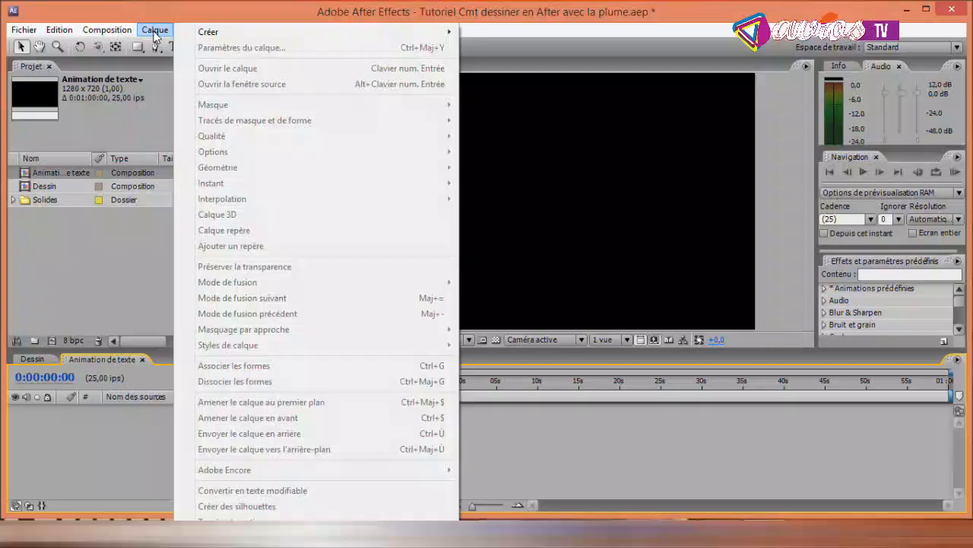
left_click(225, 33)
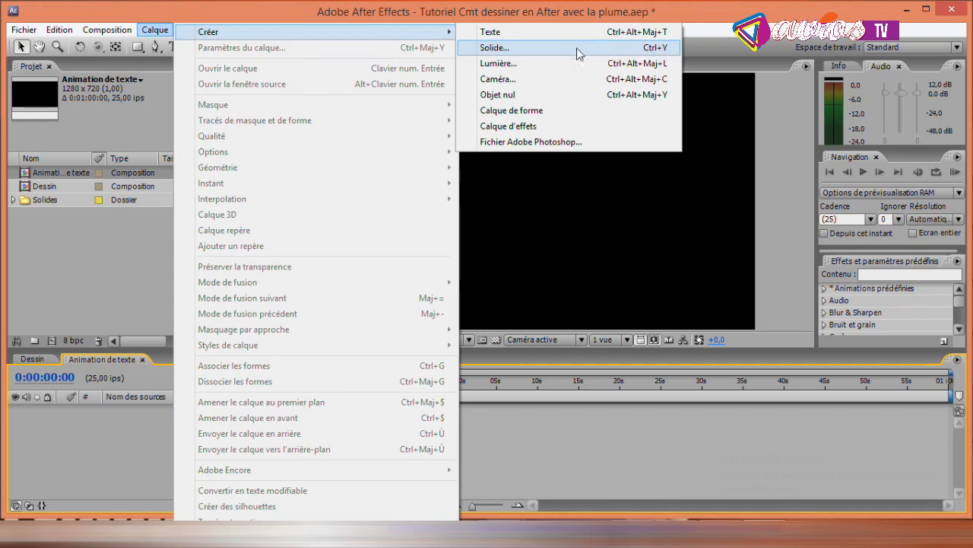
left_click(169, 28)
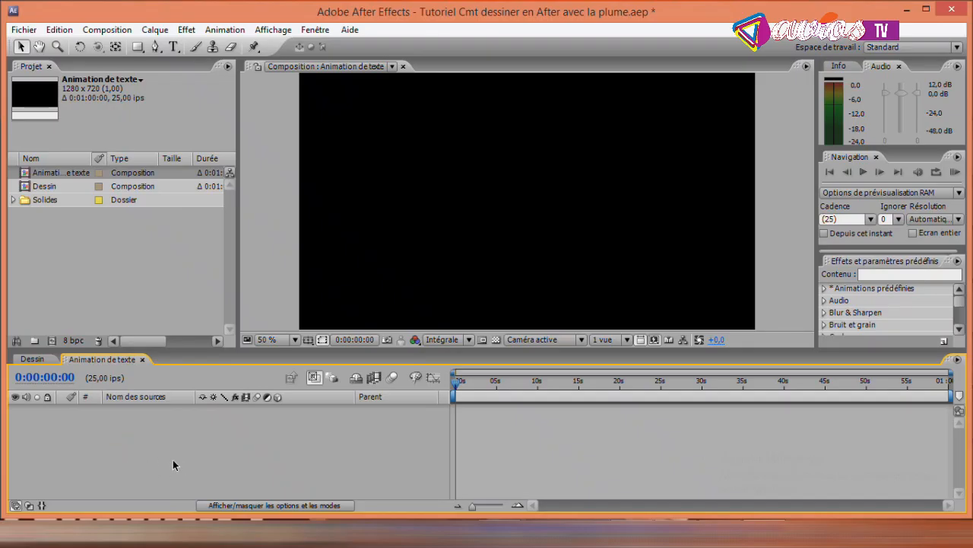
right_click(118, 446)
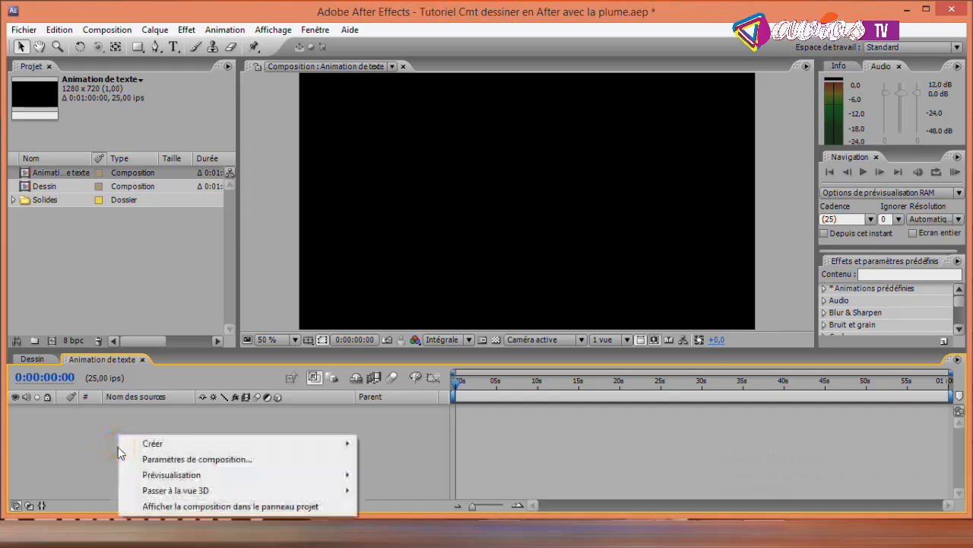
mouse_move(156, 448)
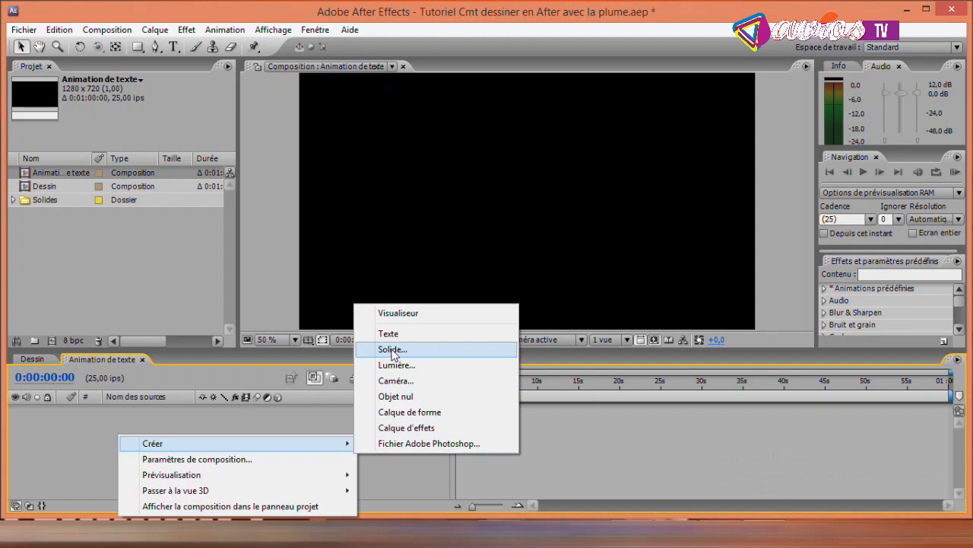
left_click(226, 420)
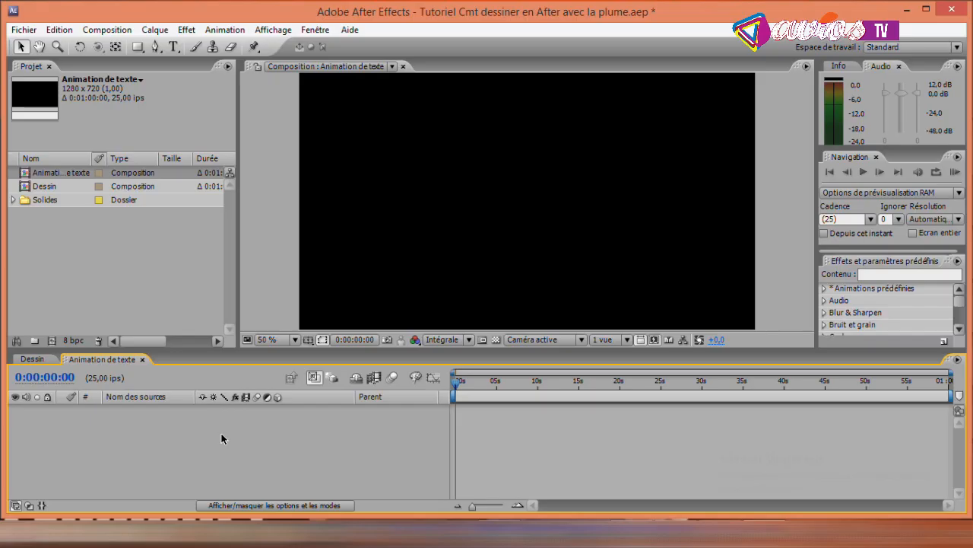
Create a white 1280 x 720 solid named "Arrière plan" with its 16:9 format locked.
key("ctrl+y")
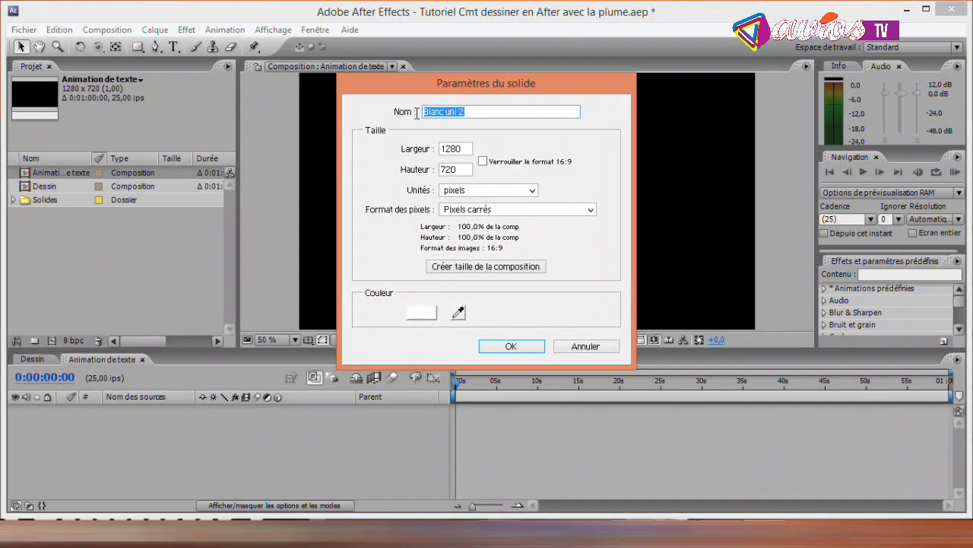
left_click_drag(471, 111, 407, 117)
type("Arr")
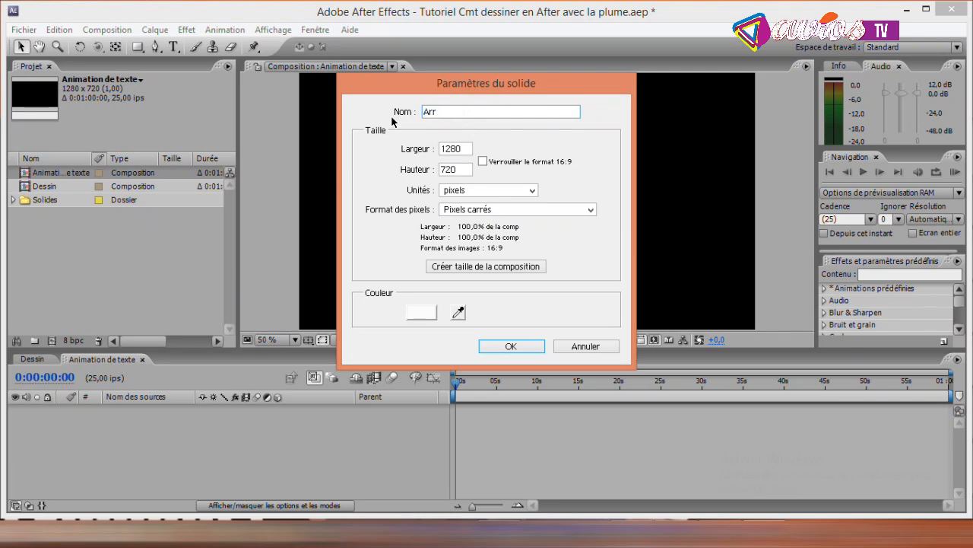
type("ière plan")
left_click(483, 162)
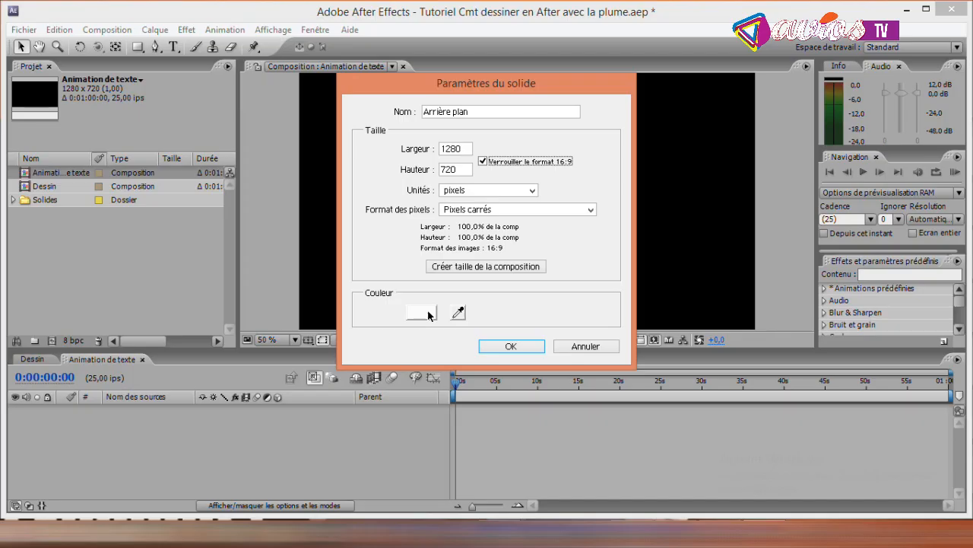
left_click(507, 347)
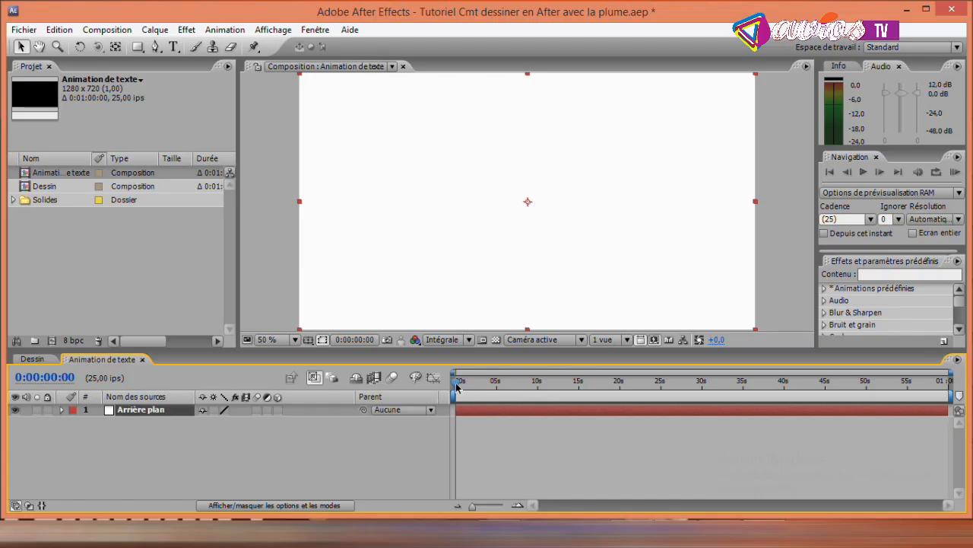
Shrink the Arrière plan solid's height and width in the viewer and fit it back to the composition's width and height.
left_click_drag(528, 74, 528, 180)
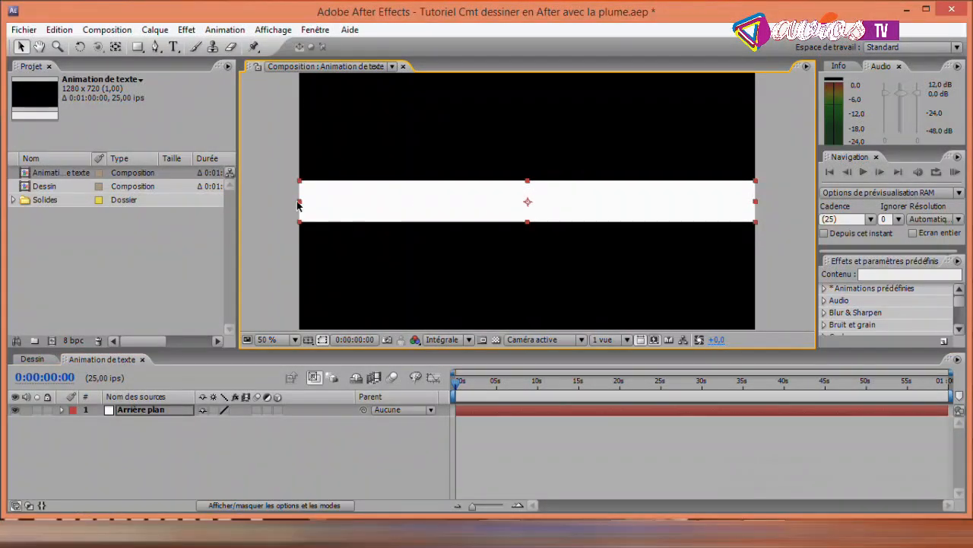
mouse_move(300, 202)
left_mouse_down()
mouse_move(586, 208)
mouse_move(282, 208)
mouse_move(308, 207)
left_mouse_up()
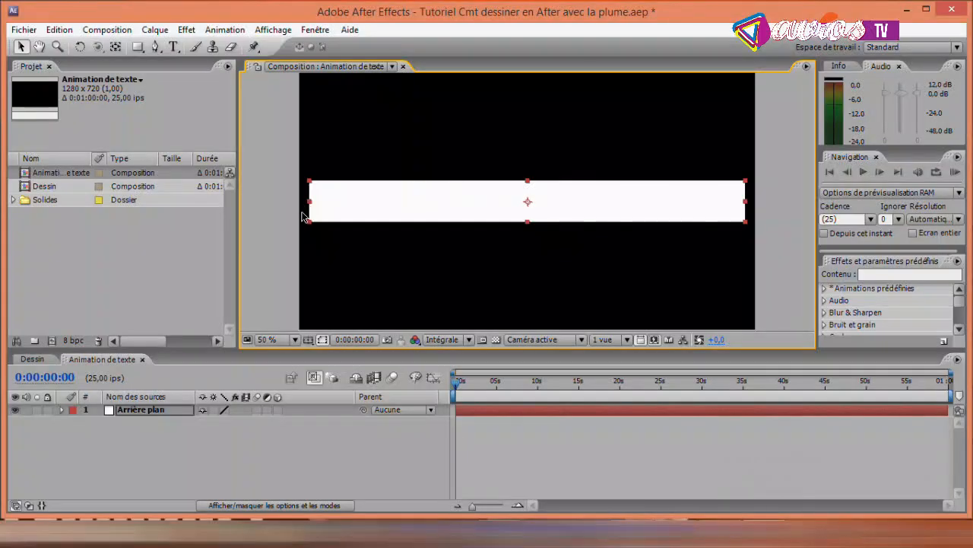
key("ctrl+alt+shift+h")
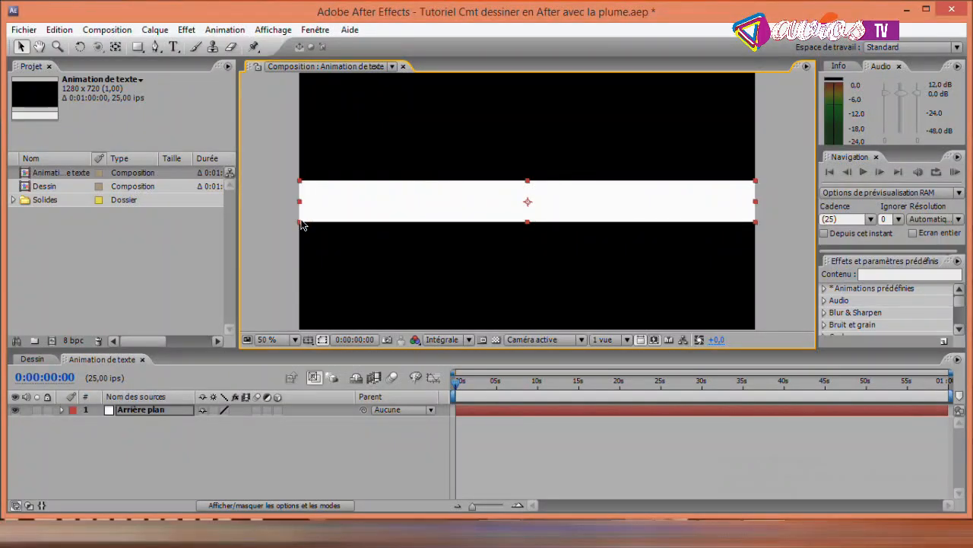
key("ctrl+alt+shift+g")
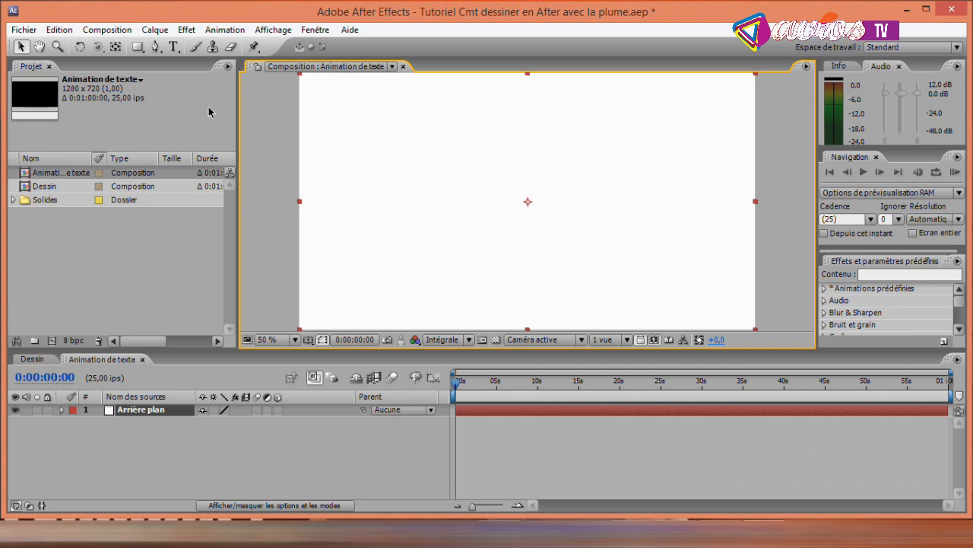
Add a text layer above the Arrière plan solid reading "Montage et Infographie".
left_click(174, 47)
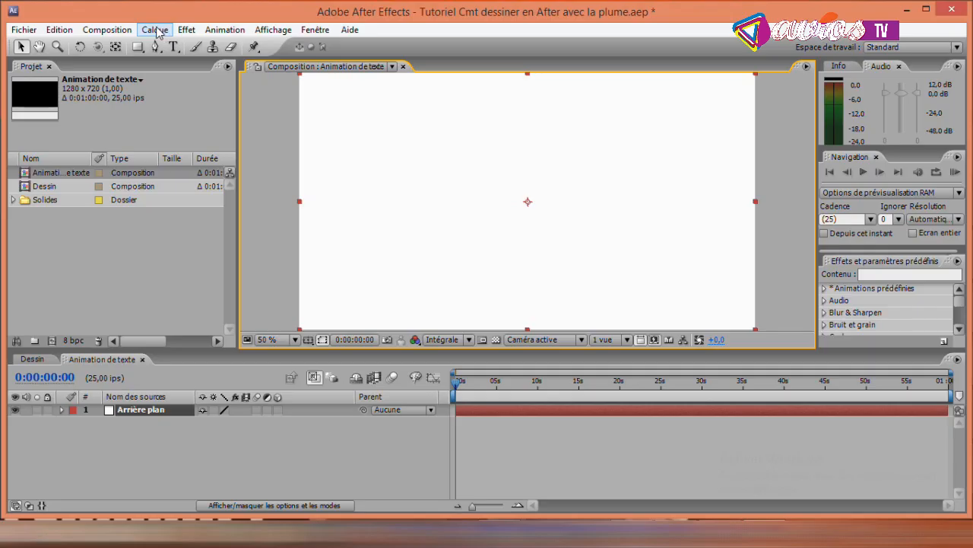
left_click(156, 31)
mouse_move(304, 31)
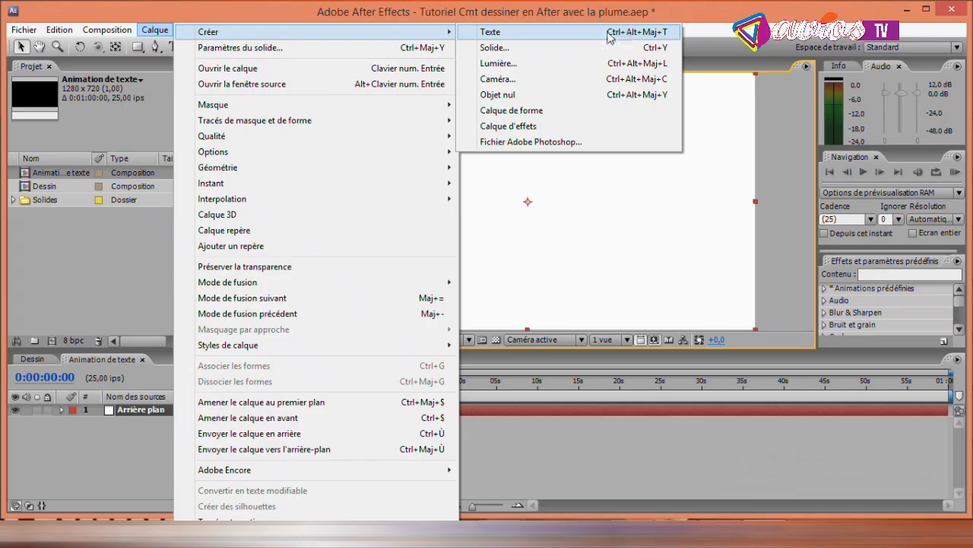
left_click(488, 33)
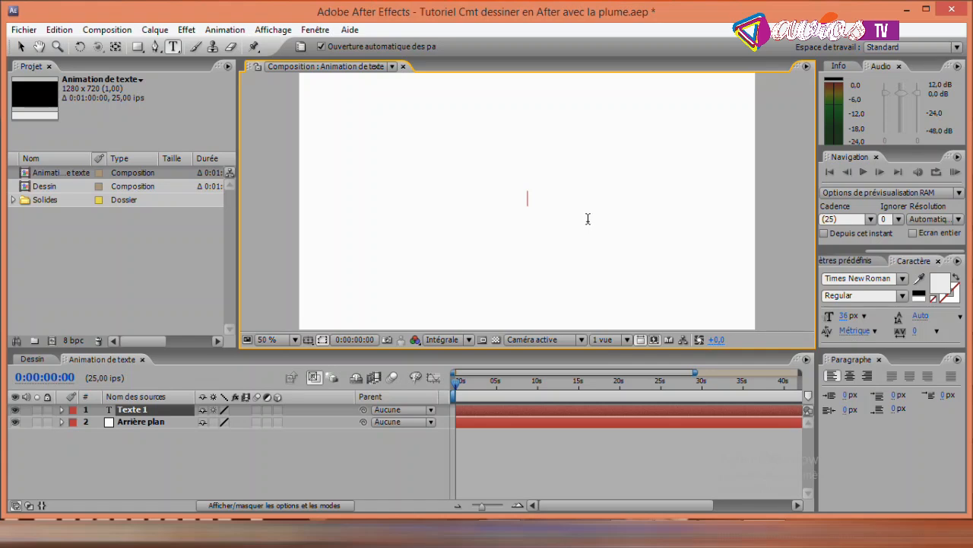
type("Ast")
Select the whole "Montage et Infographie" text and set its fill colour to black (000000).
key("ctrl+a")
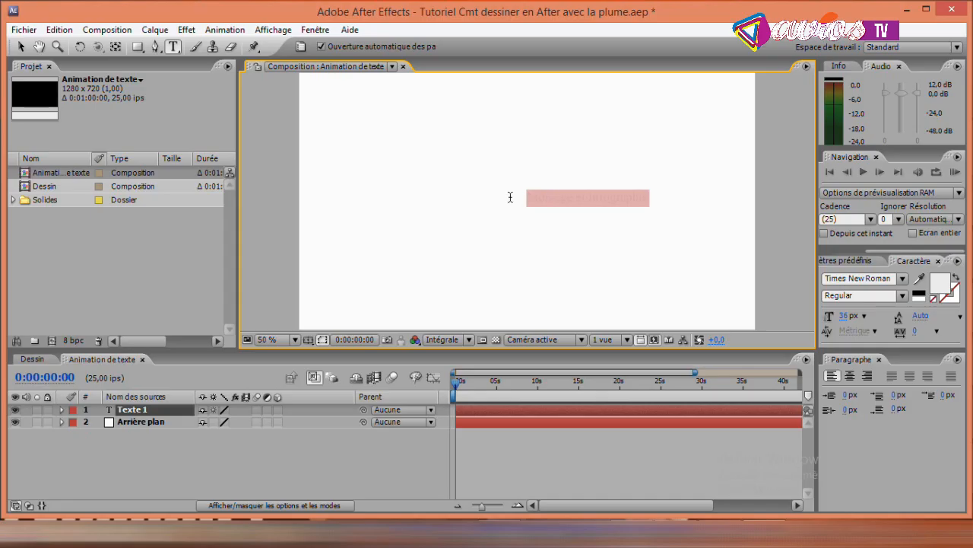
left_click_drag(652, 200, 509, 199)
left_click_drag(523, 197, 684, 198)
left_click(827, 262)
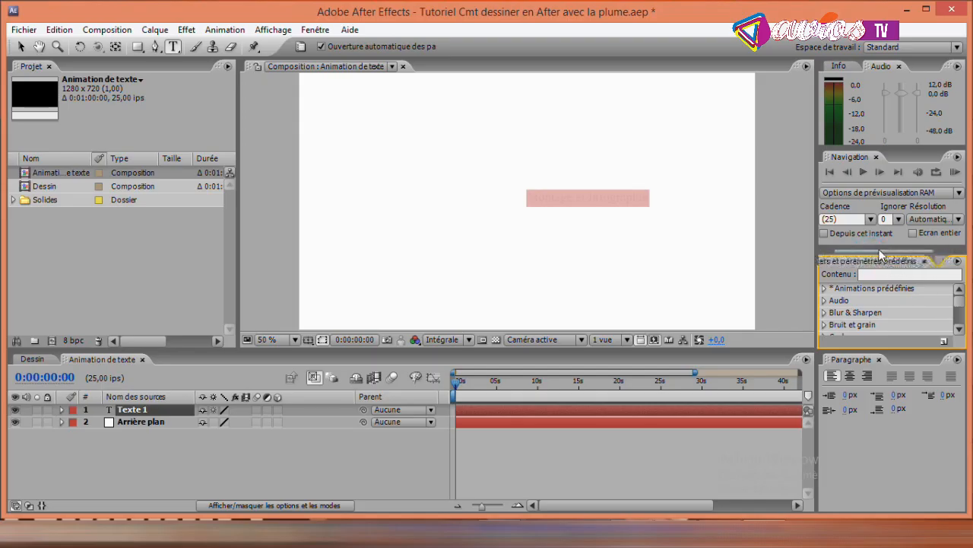
left_click_drag(857, 250, 940, 250)
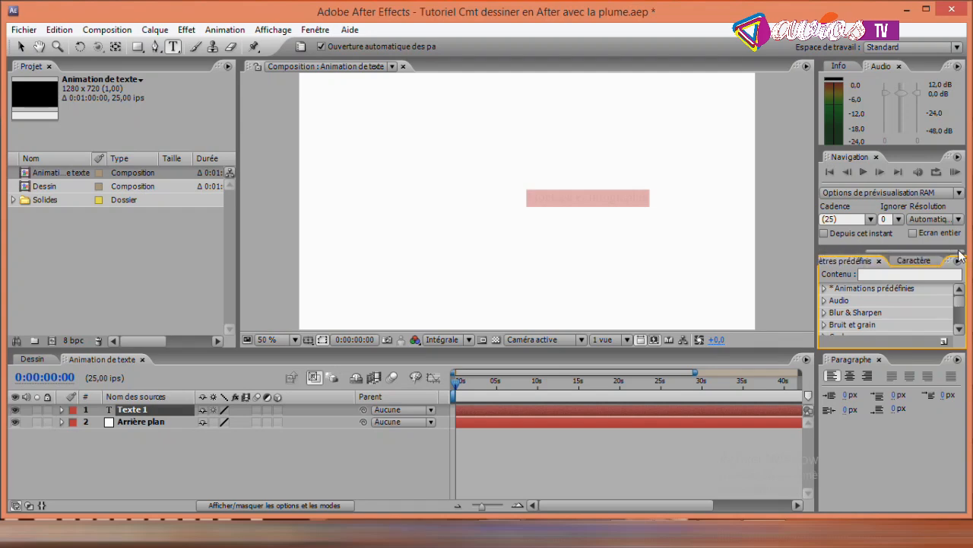
left_click(906, 262)
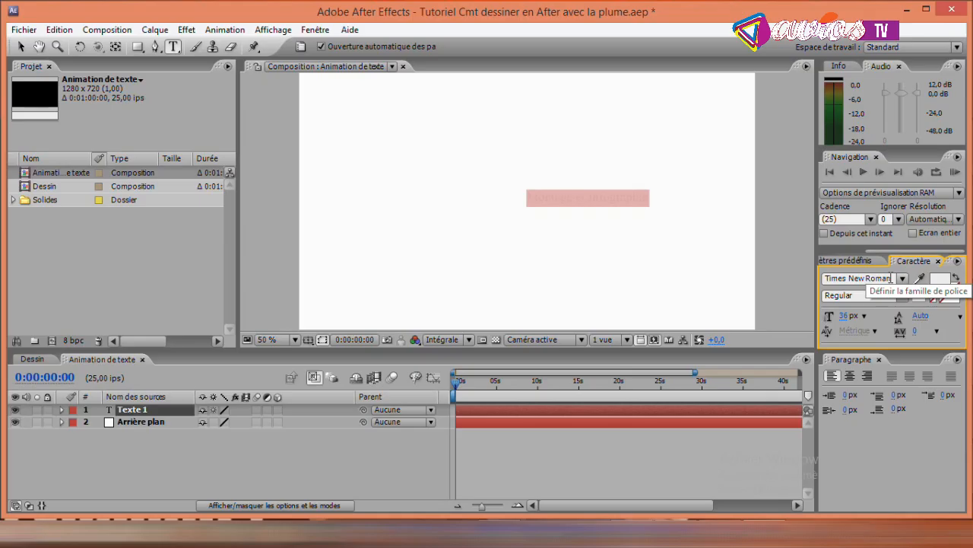
left_click(941, 286)
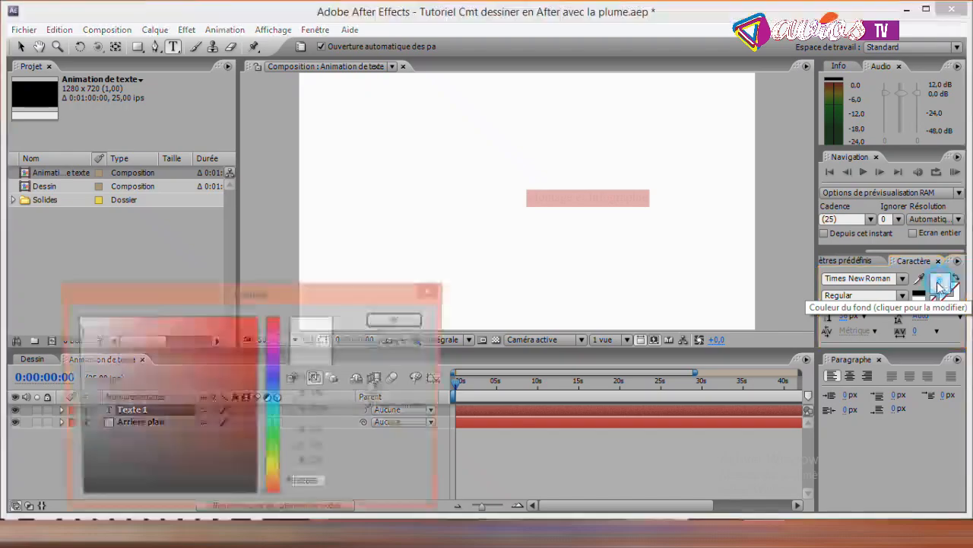
left_click_drag(179, 298, 213, 176)
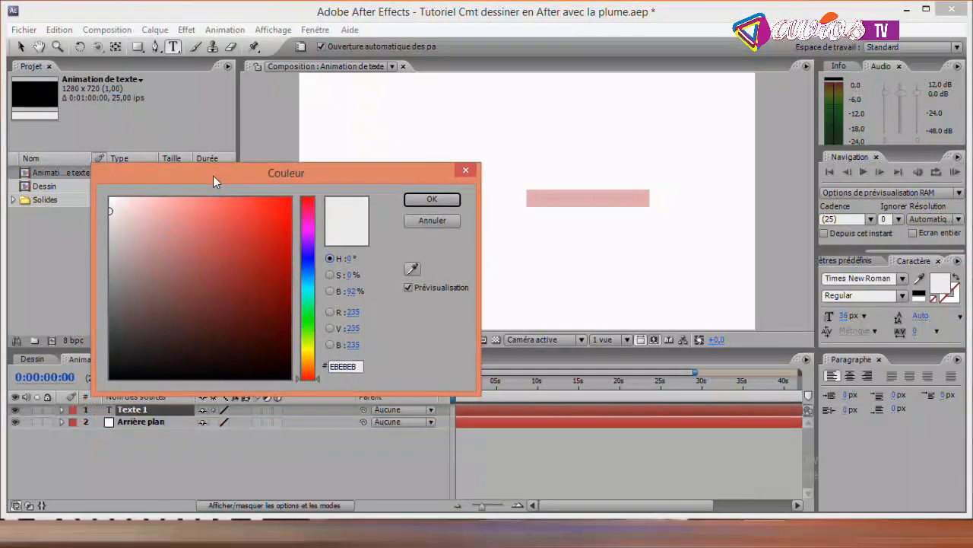
left_click_drag(127, 322, 107, 375)
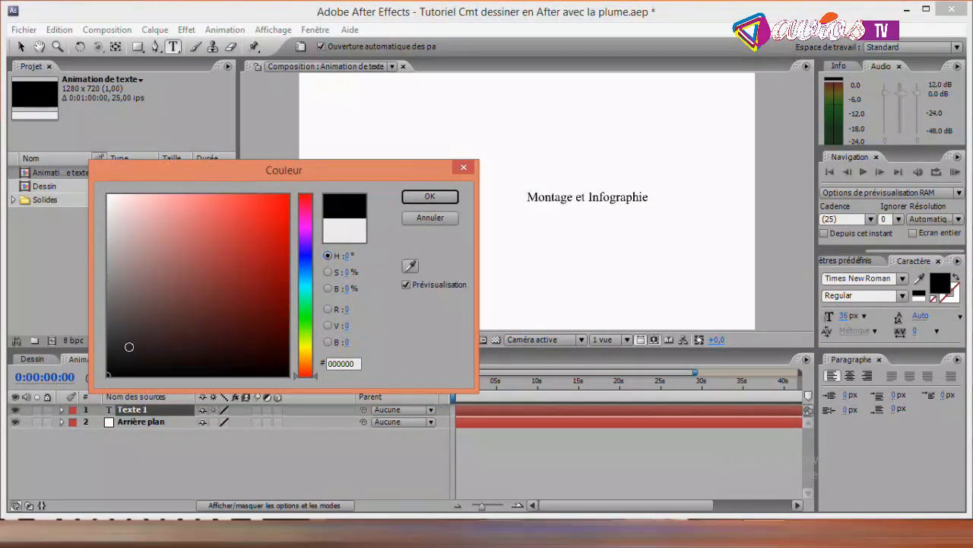
left_click(431, 197)
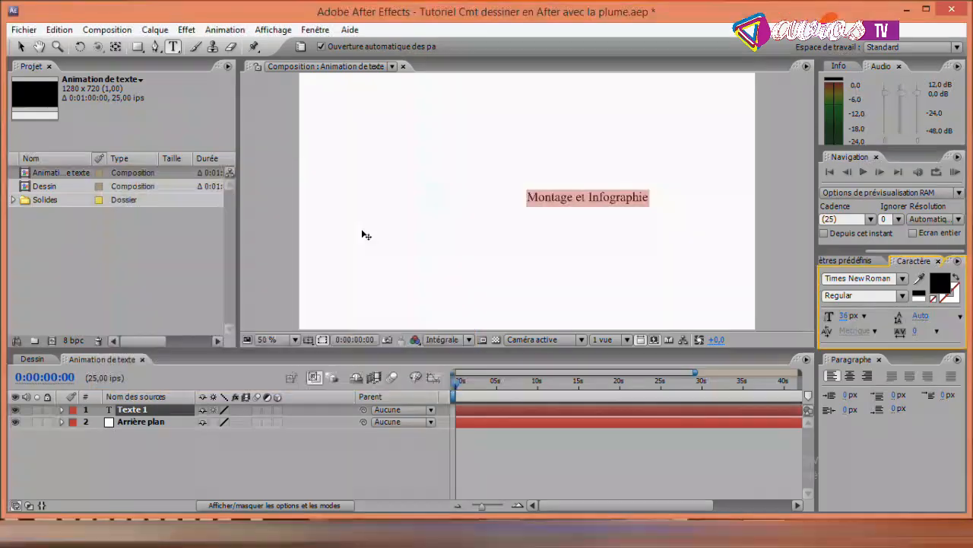
Change the font family of the selected text to 20th Century Font.
left_click(903, 279)
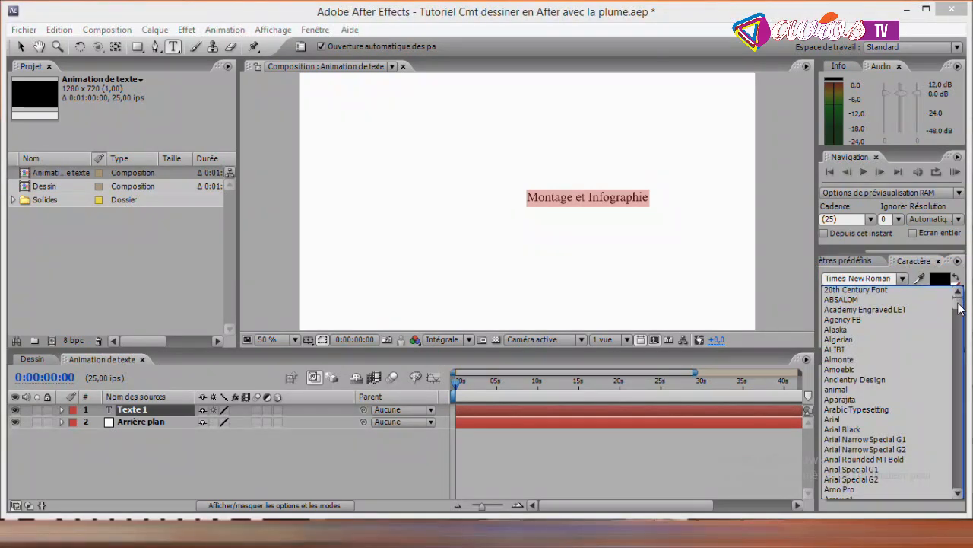
left_click(846, 290)
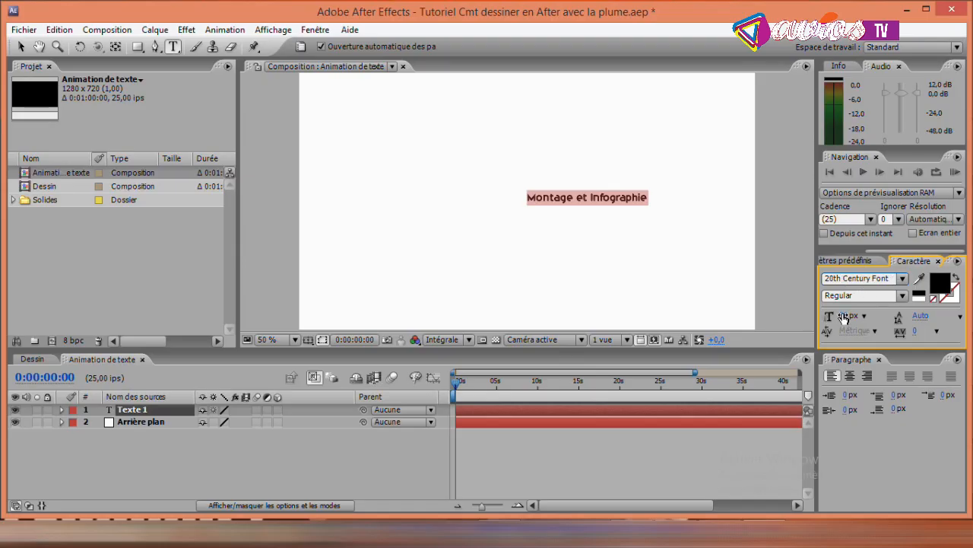
Set the text's font size to 76 px and move the text layer left to near the middle of the frame.
left_click_drag(844, 318, 874, 315)
left_click(21, 46)
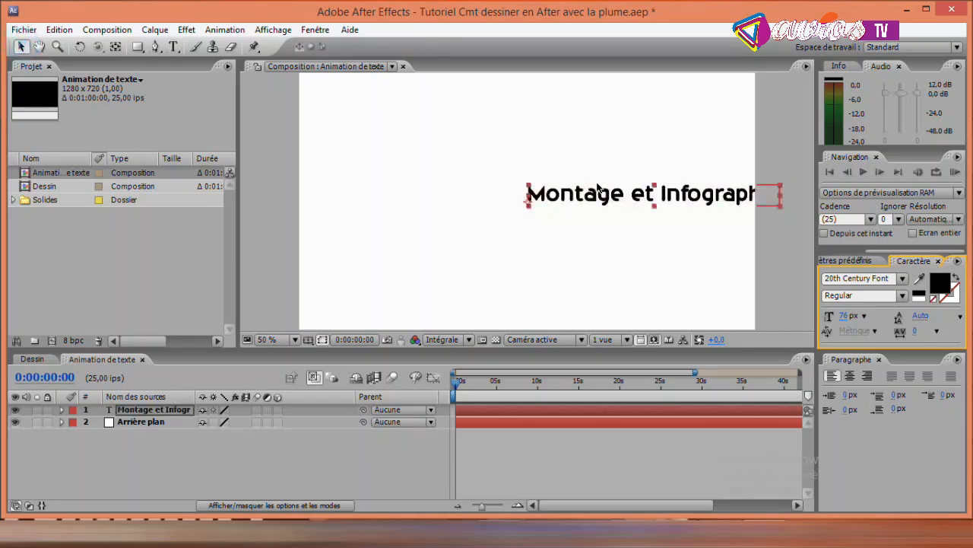
left_click_drag(682, 198, 547, 197)
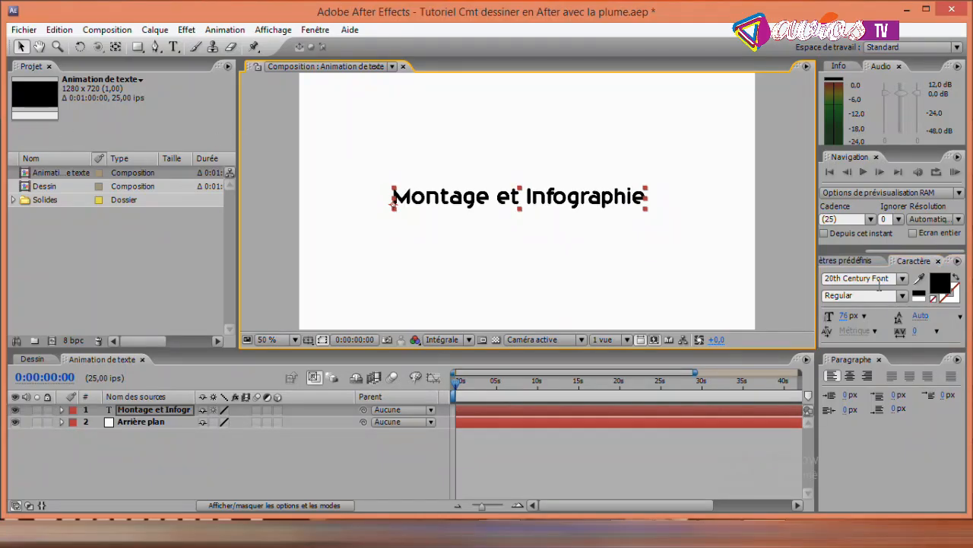
Try the Bold font style on the text layer and return it to Regular.
left_click(902, 295)
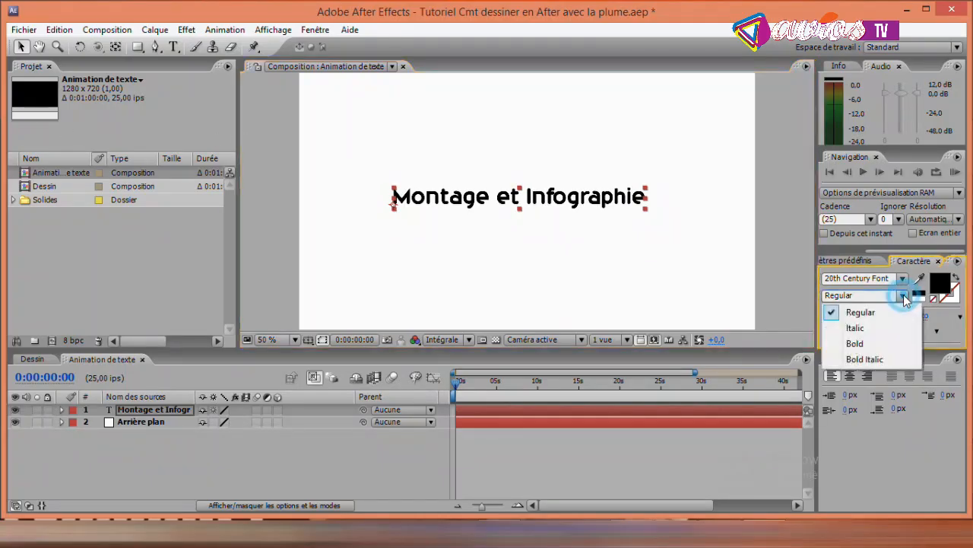
left_click(856, 343)
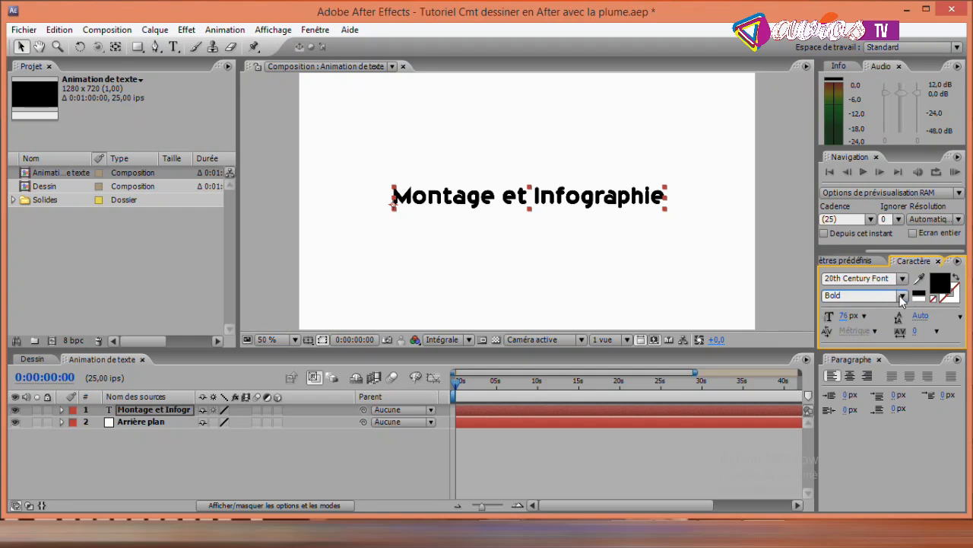
left_click(902, 297)
left_click(848, 310)
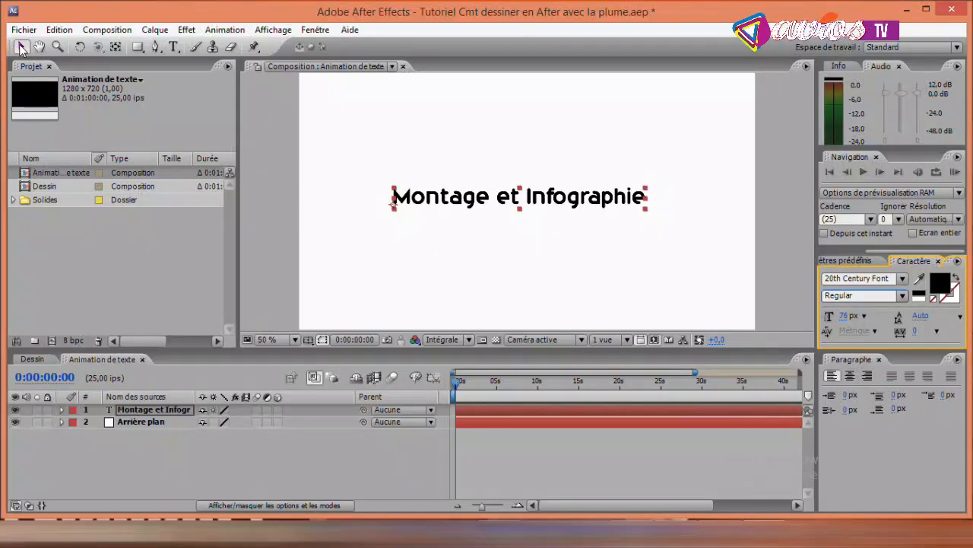
Move the text layer's anchor point from its lower-left corner to the centre of the text with the Pan Behind tool.
left_click(117, 49)
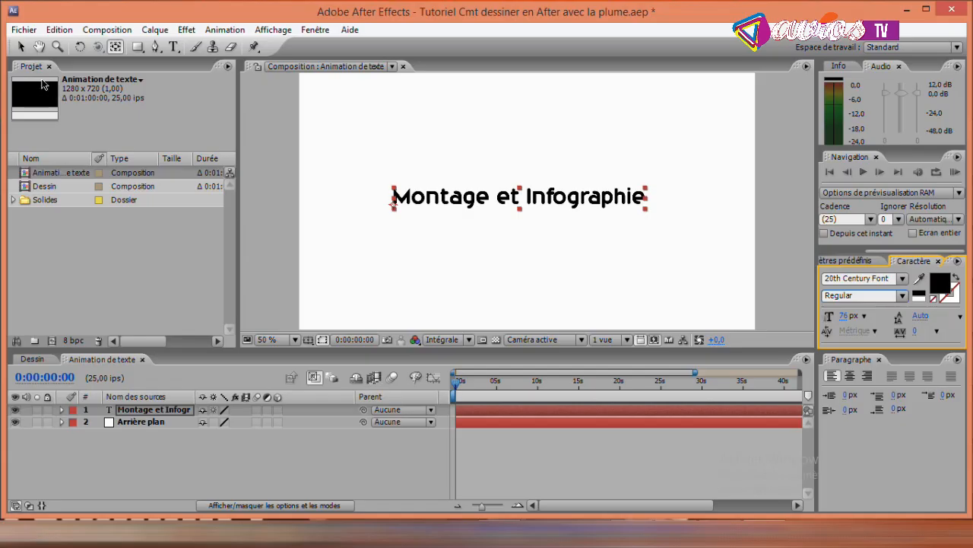
key("v")
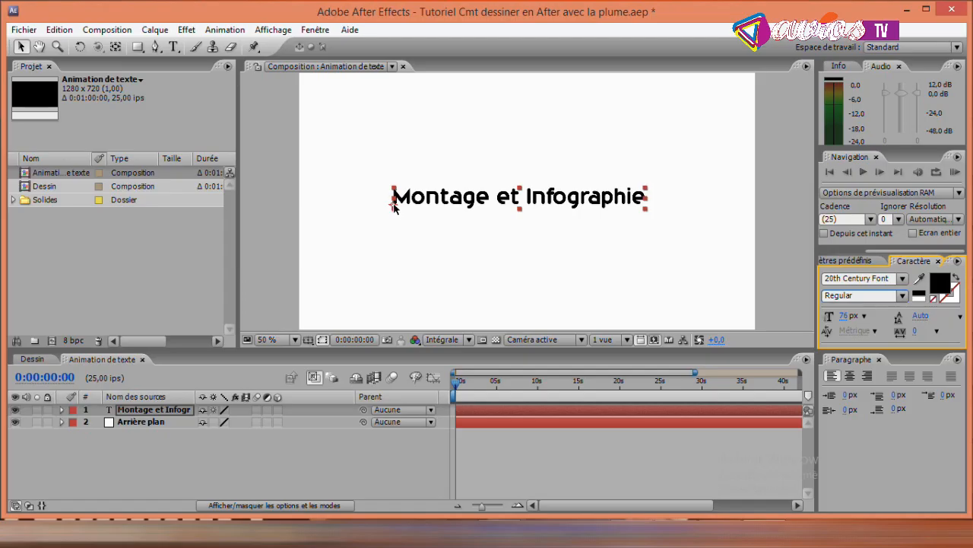
left_click(116, 47)
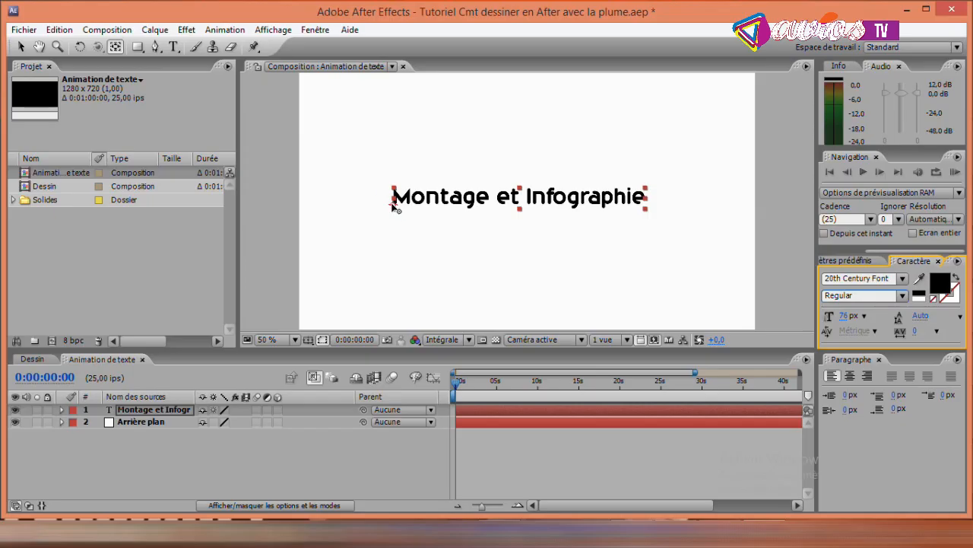
left_click_drag(393, 207, 521, 197)
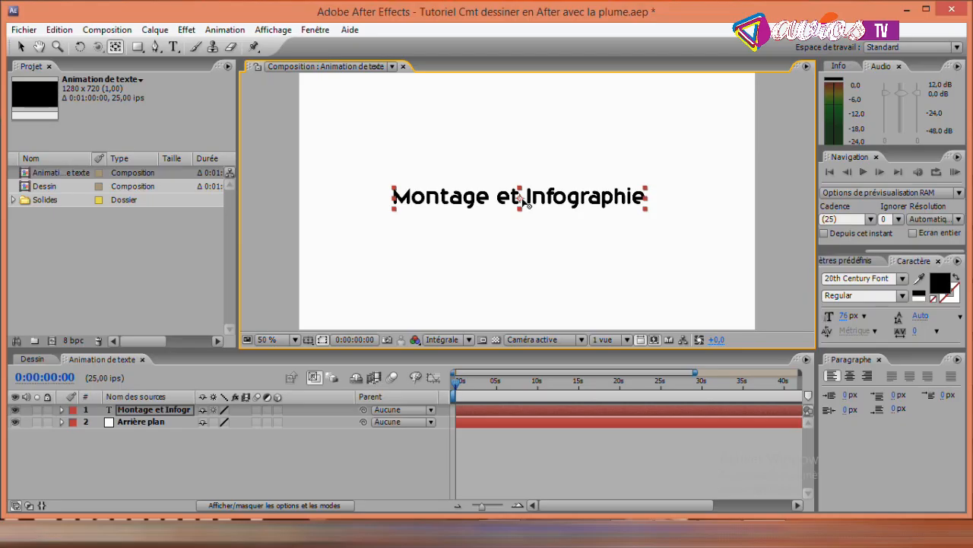
left_click(21, 47)
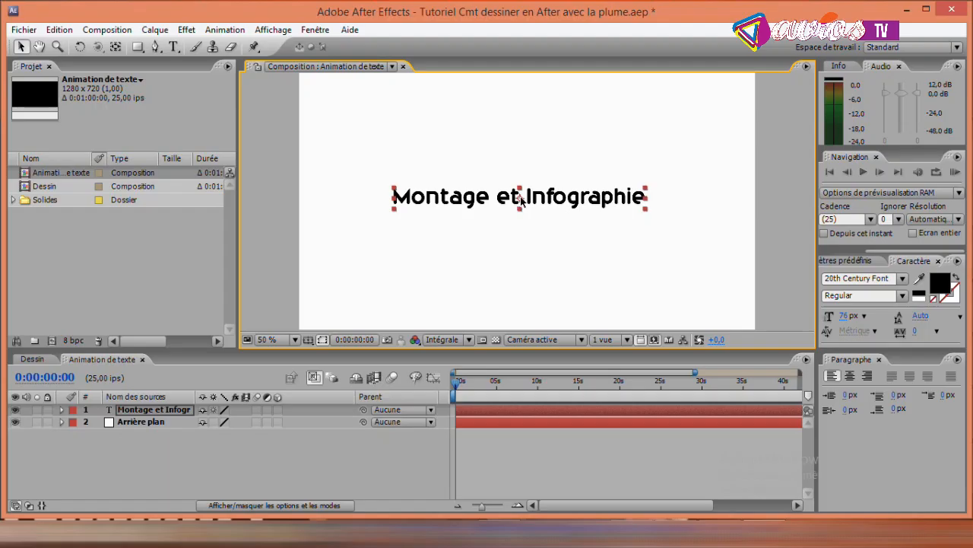
Try moving the anchor point up and right of the text, and put it back at the text's centre.
left_click_drag(521, 199, 519, 203)
left_click(116, 46)
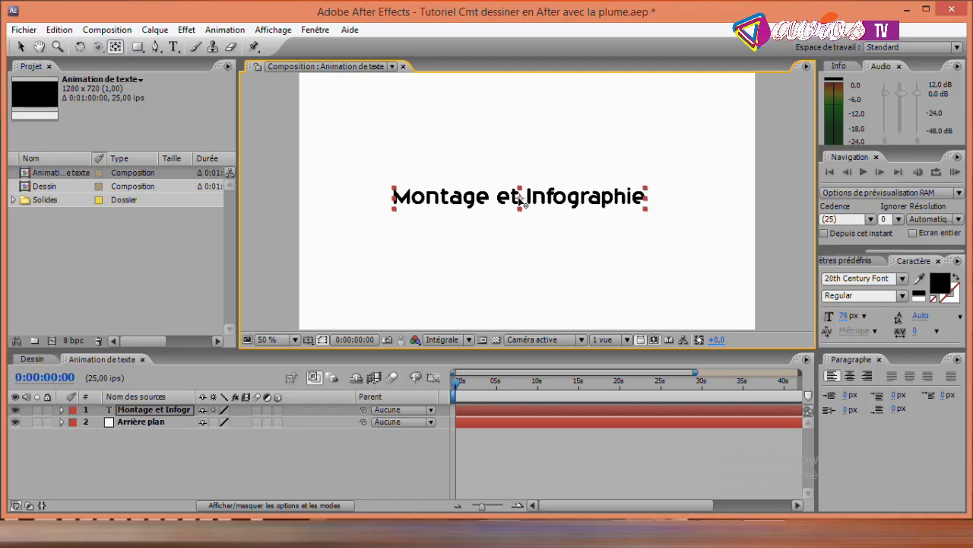
left_click_drag(518, 197, 606, 135)
left_click_drag(596, 131, 520, 195)
left_click(522, 197)
left_click(20, 46)
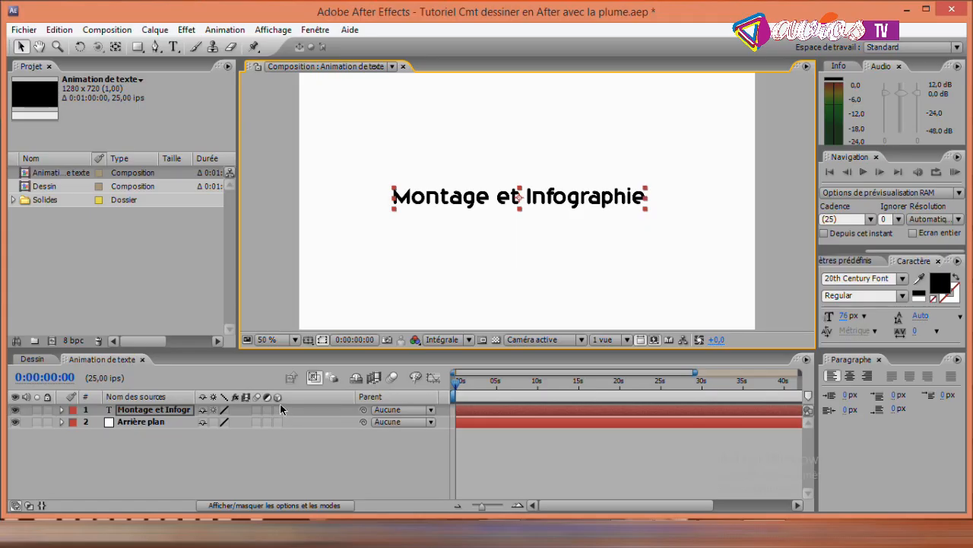
Make the "Montage et Infographie" text layer a 3D layer.
left_click(546, 197)
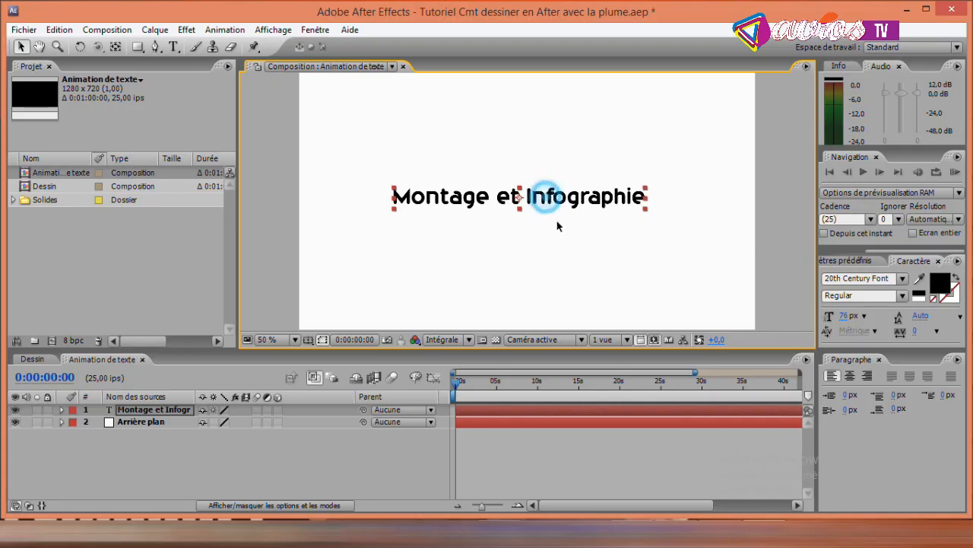
left_click(557, 197)
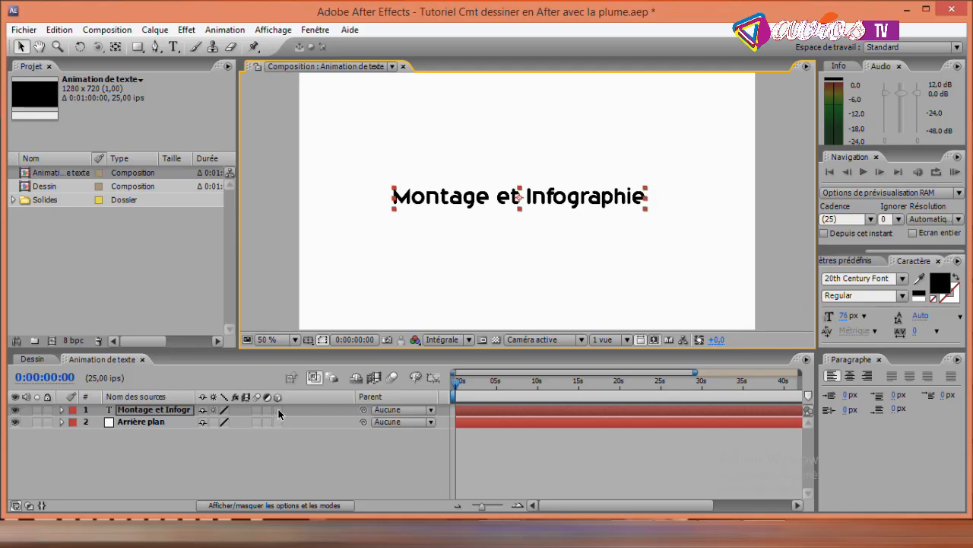
left_click(181, 411)
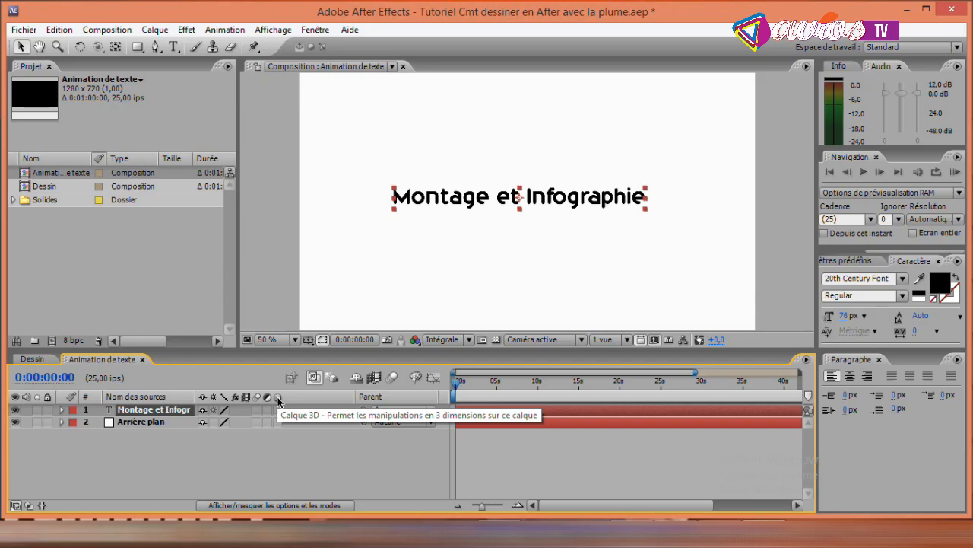
left_click(276, 410)
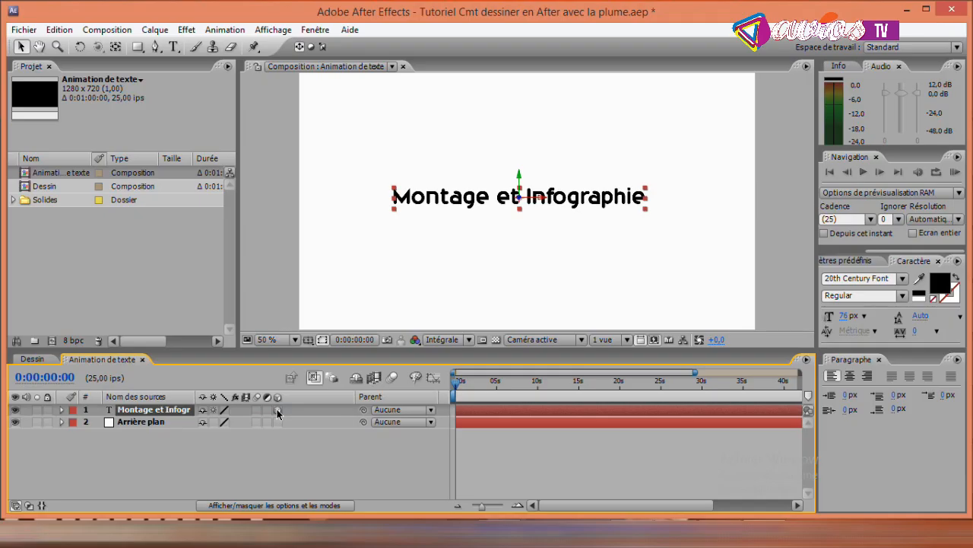
left_click(277, 410)
left_click(277, 410)
left_click(537, 196)
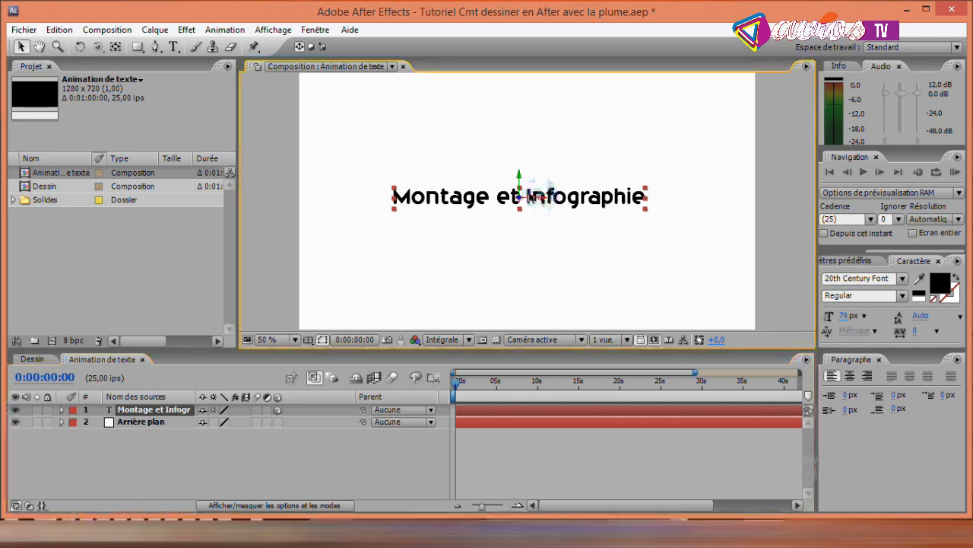
Try moving the 3D text along its axes, undo the move and turn off the layer's 3D option.
left_click(519, 175)
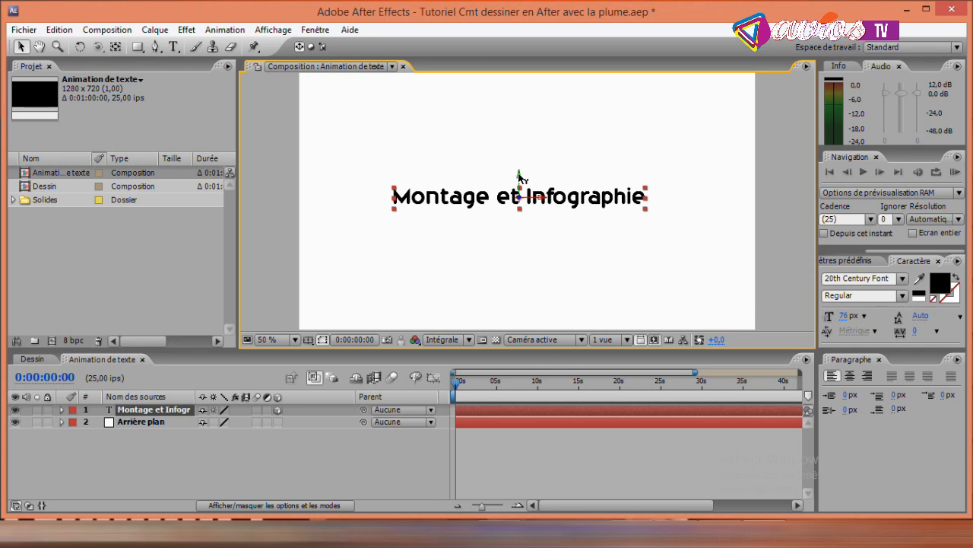
left_click_drag(519, 177, 502, 198)
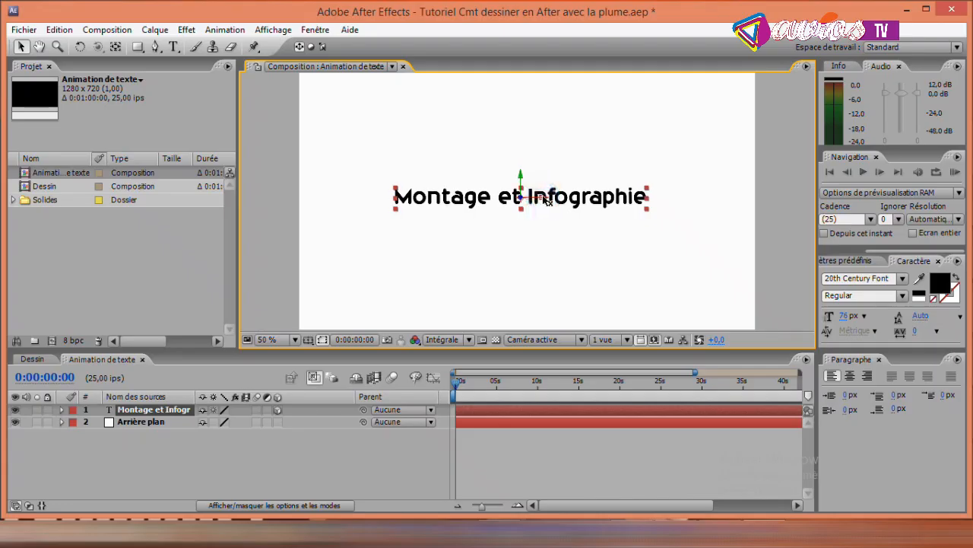
left_click_drag(543, 200, 462, 213)
left_click_drag(560, 212, 539, 207)
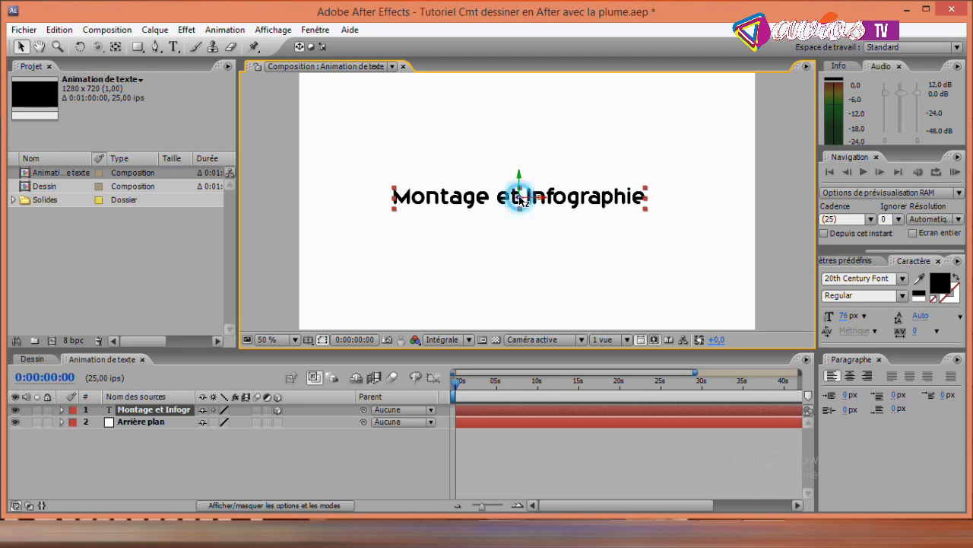
left_click_drag(515, 225, 45, 3)
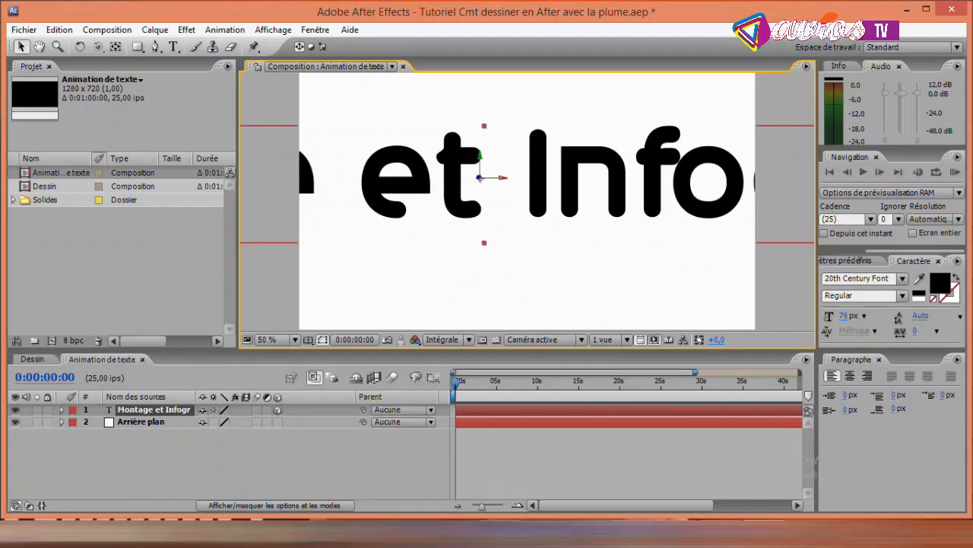
left_click_drag(46, 426, 343, 5)
key("ctrl+z")
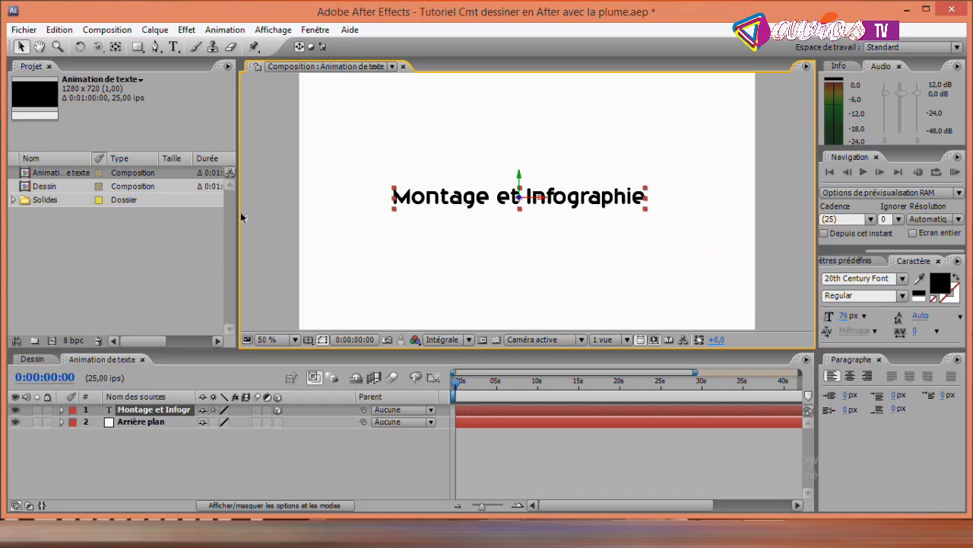
left_click(279, 410)
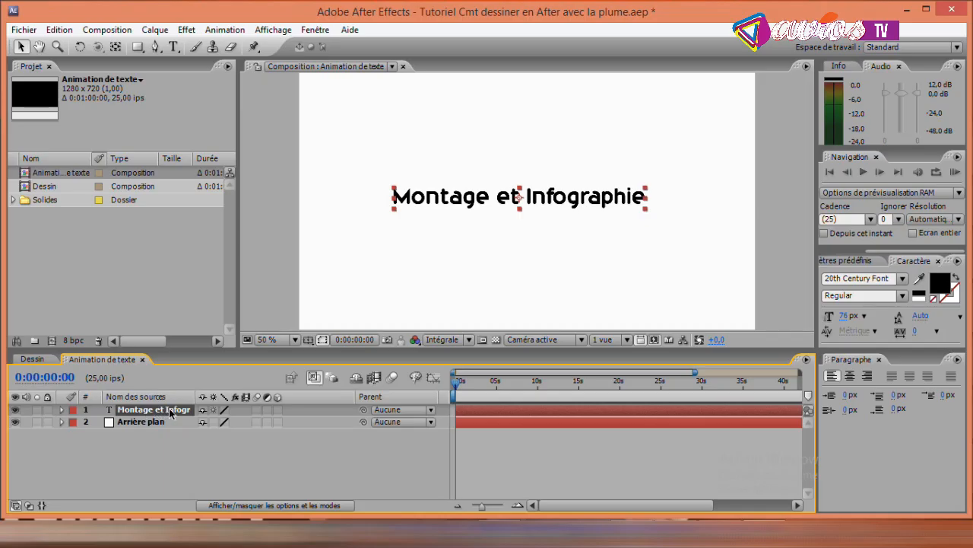
Duplicate the text layer twice, placing one copy below the original to the left and the other near the frame's lower right edge.
key("ctrl+d")
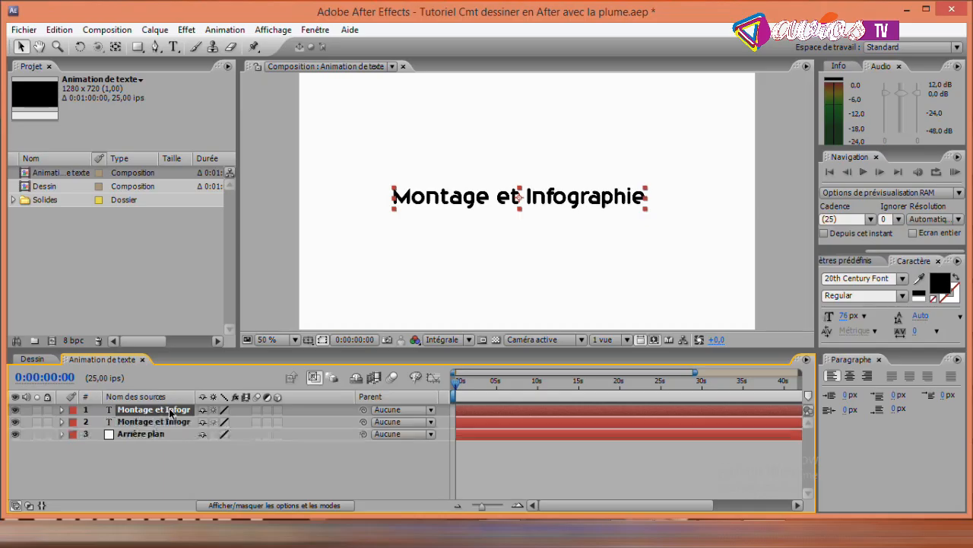
left_click_drag(478, 196, 387, 244)
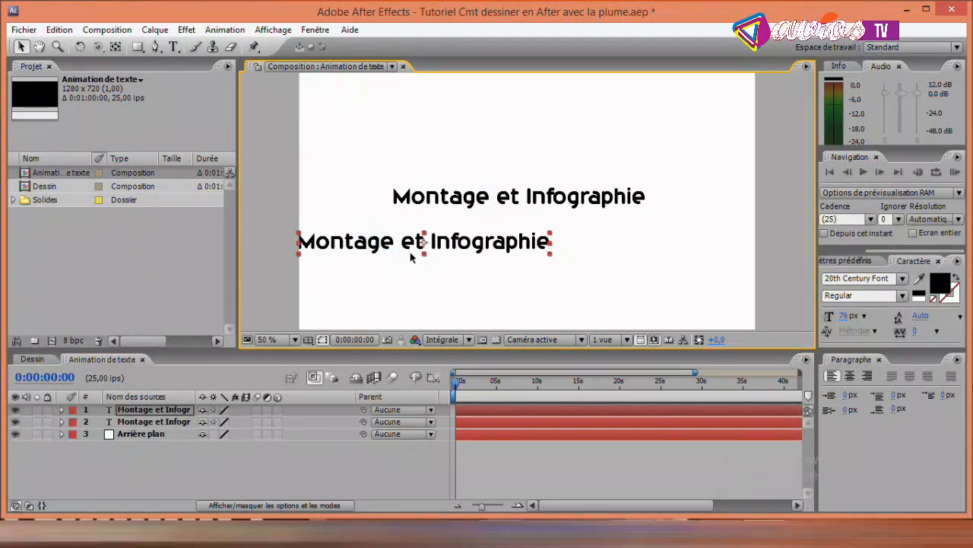
key("ctrl+d")
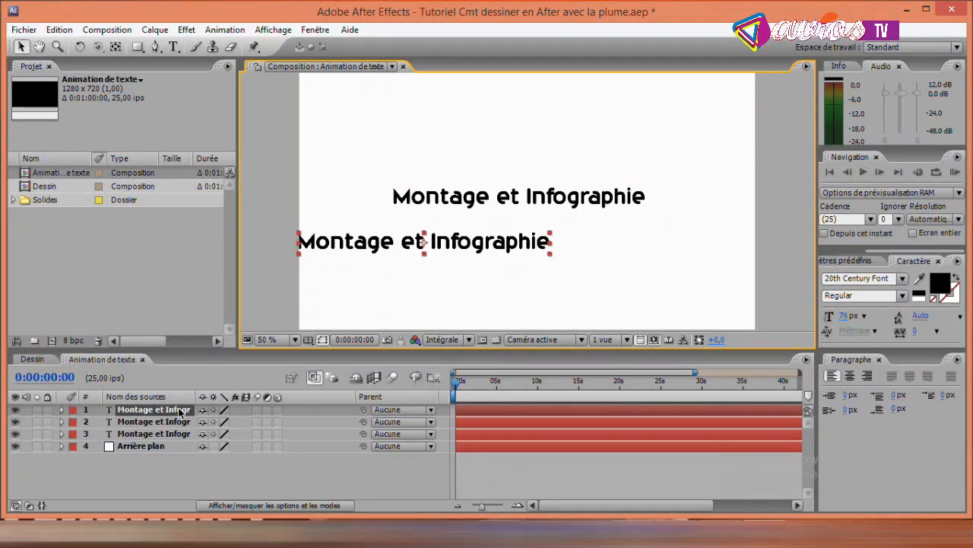
left_click_drag(377, 251, 609, 287)
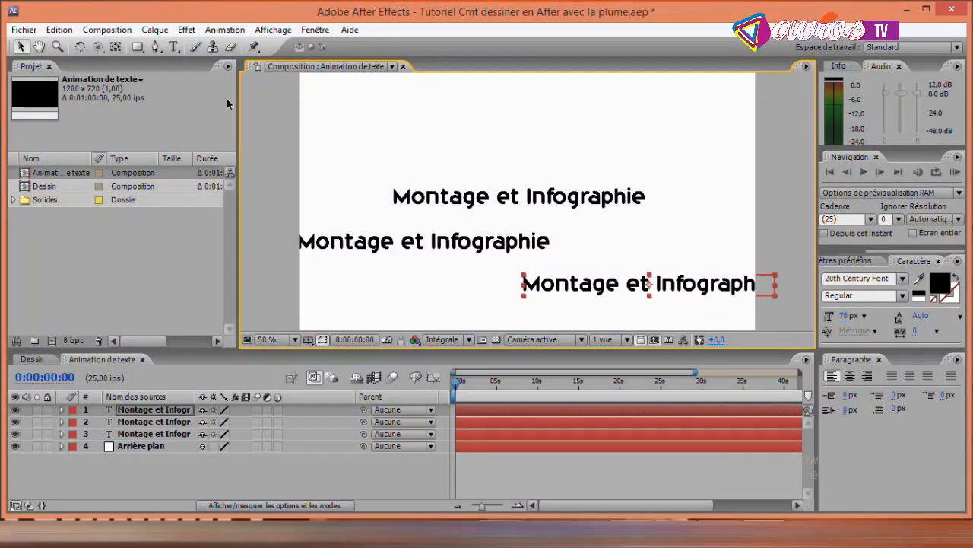
Duplicate the text layer twice more, placing the copies above the original, one at the frame's left edge and one at its right edge.
left_click(59, 30)
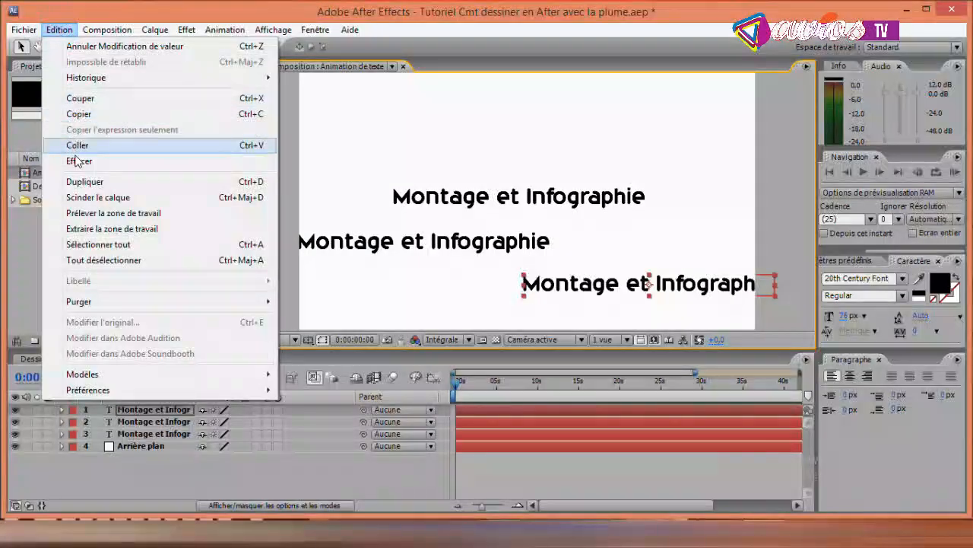
left_click(84, 184)
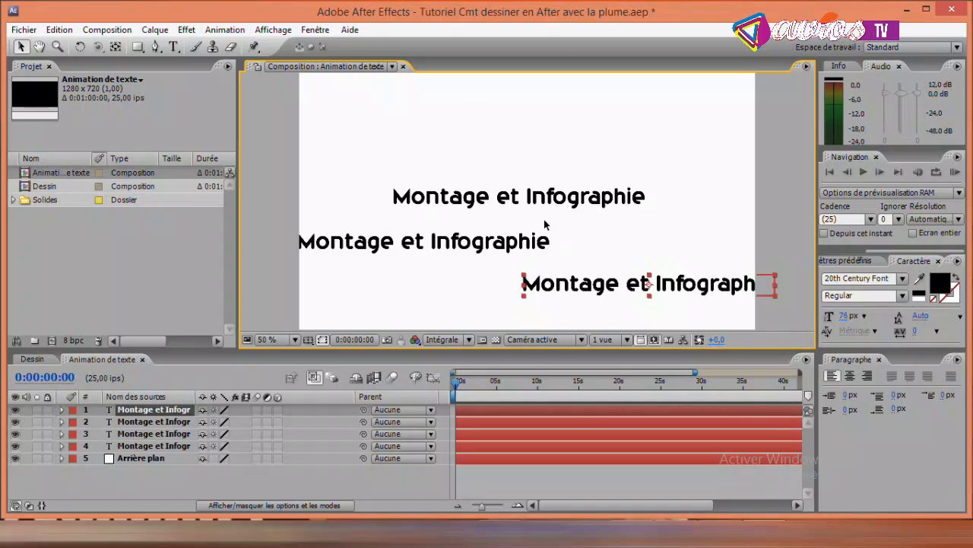
left_click_drag(598, 282, 351, 154)
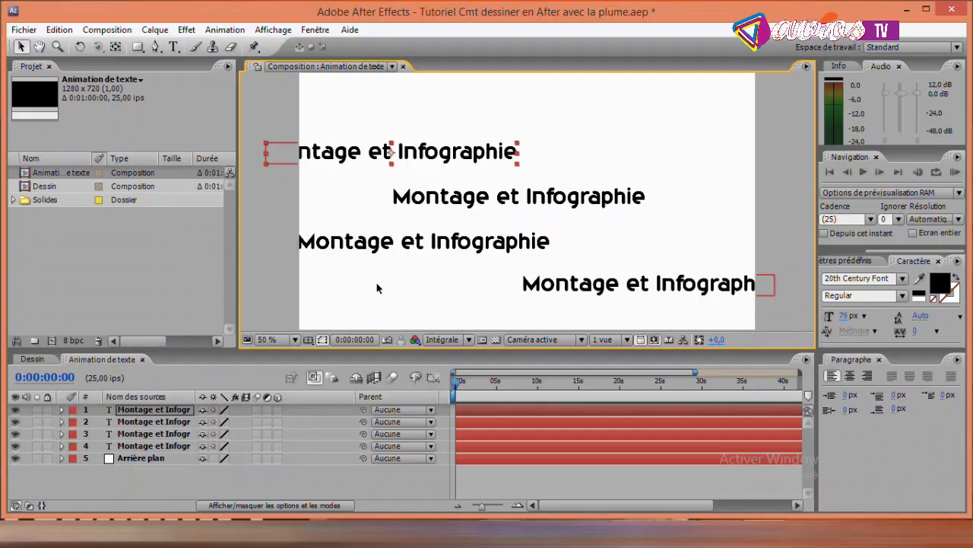
key("ctrl+d")
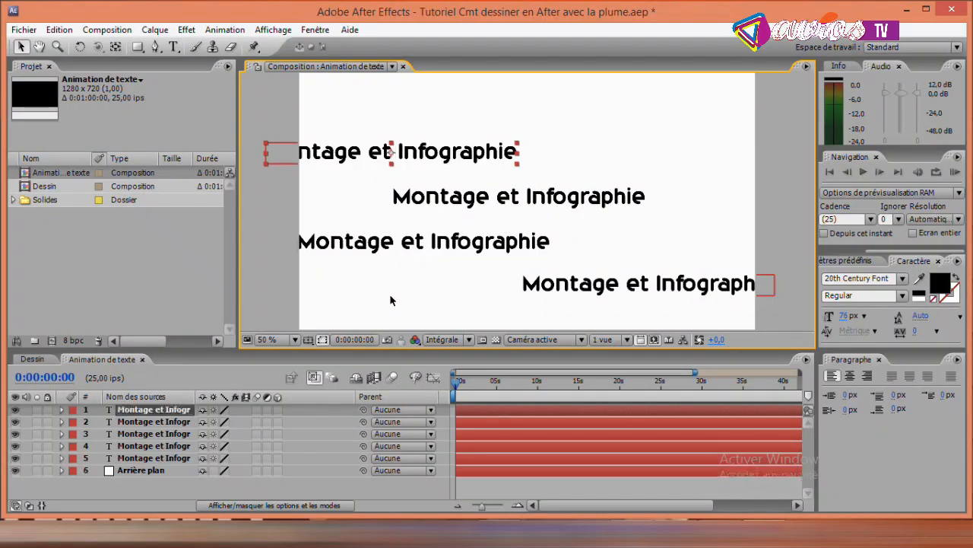
left_click_drag(430, 152, 702, 150)
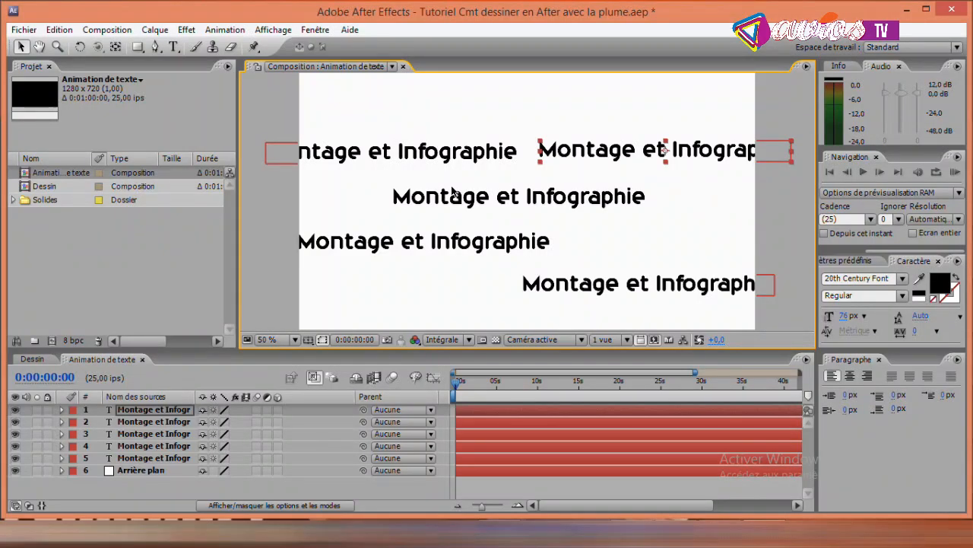
Duplicate the text layer once more, place the copy at the top centre of the frame and select its layer.
key("ctrl+d")
left_click_drag(617, 156, 472, 108)
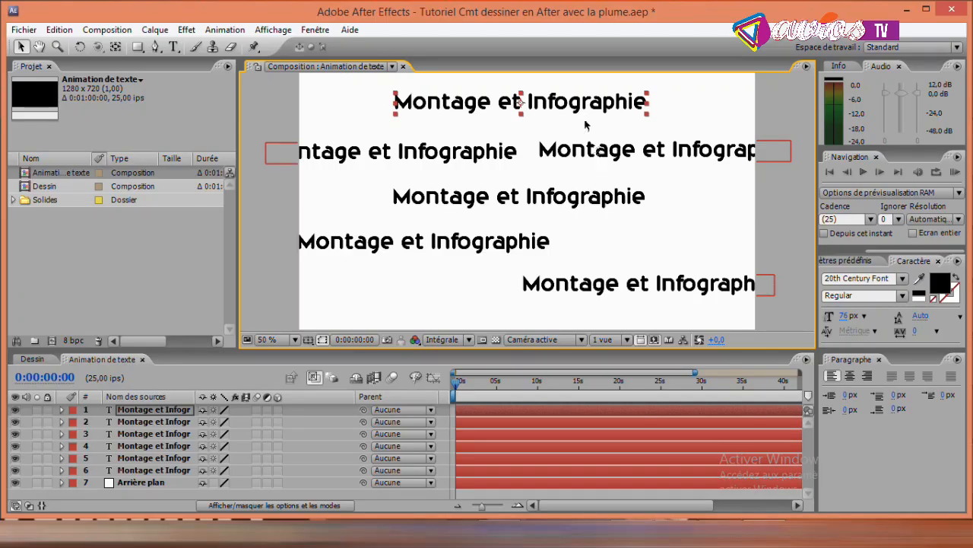
left_click_drag(563, 103, 566, 95)
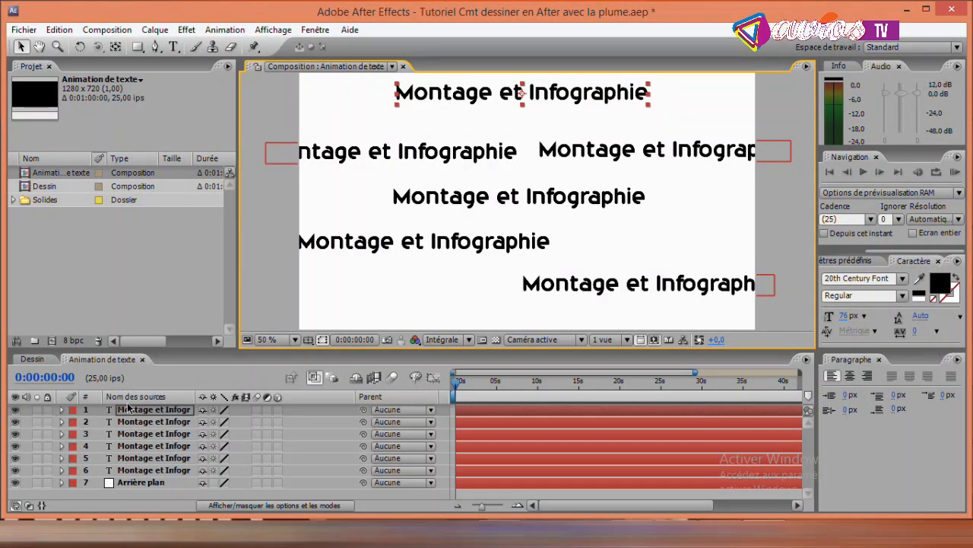
left_click(152, 410)
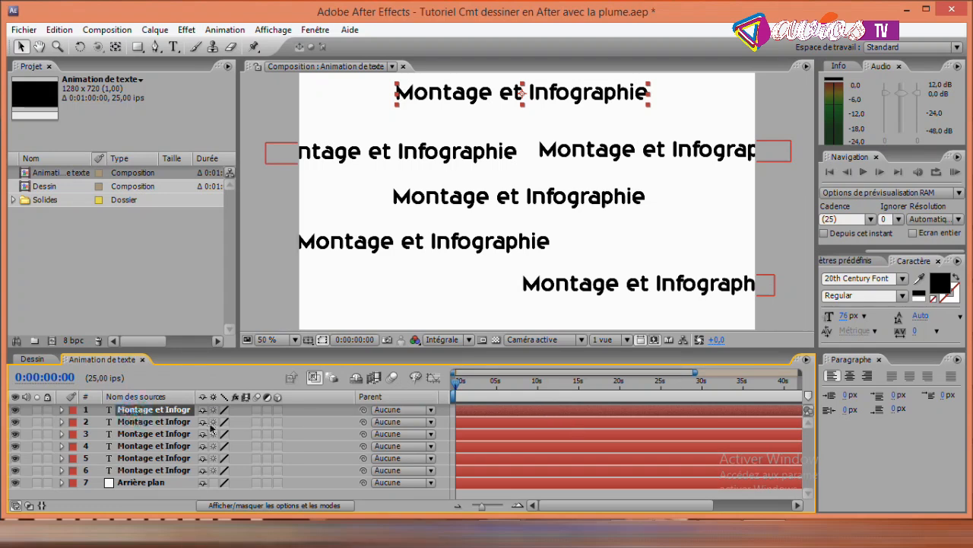
Look through the top text layer's text and transform properties and display only its Scale property.
left_click(61, 409)
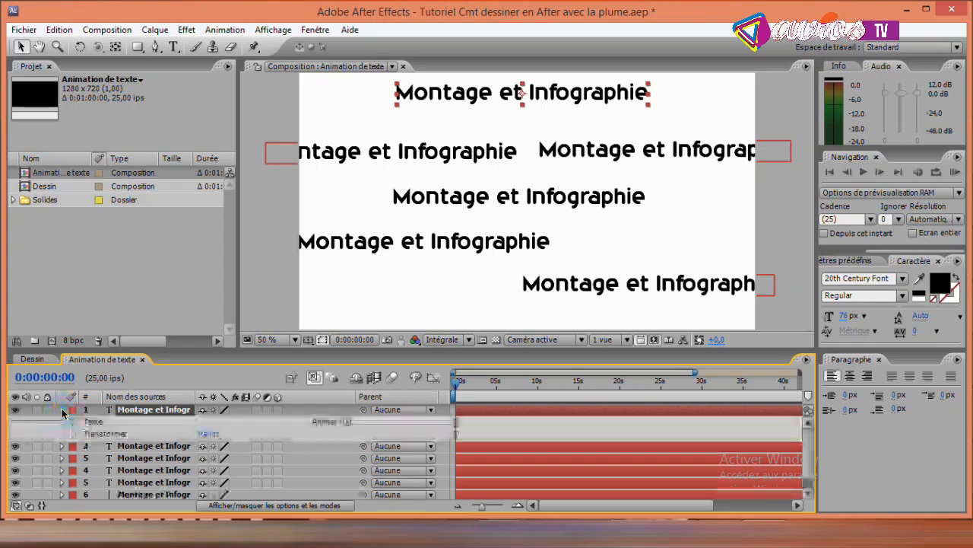
left_click(73, 421)
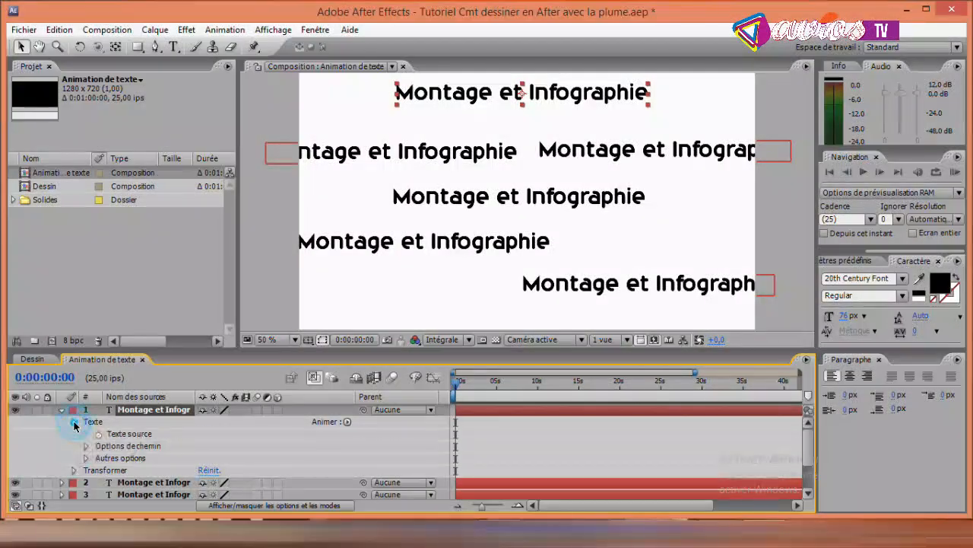
left_click(74, 422)
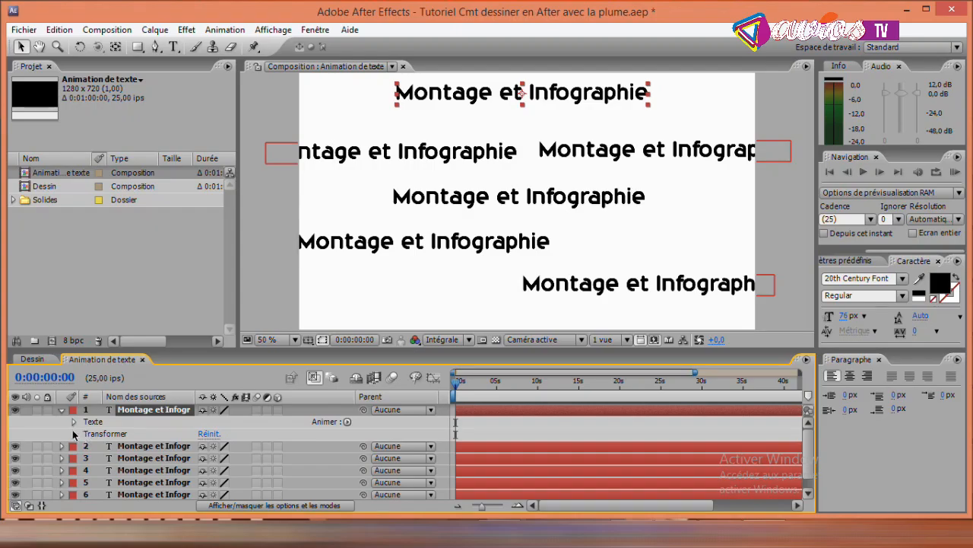
left_click(74, 434)
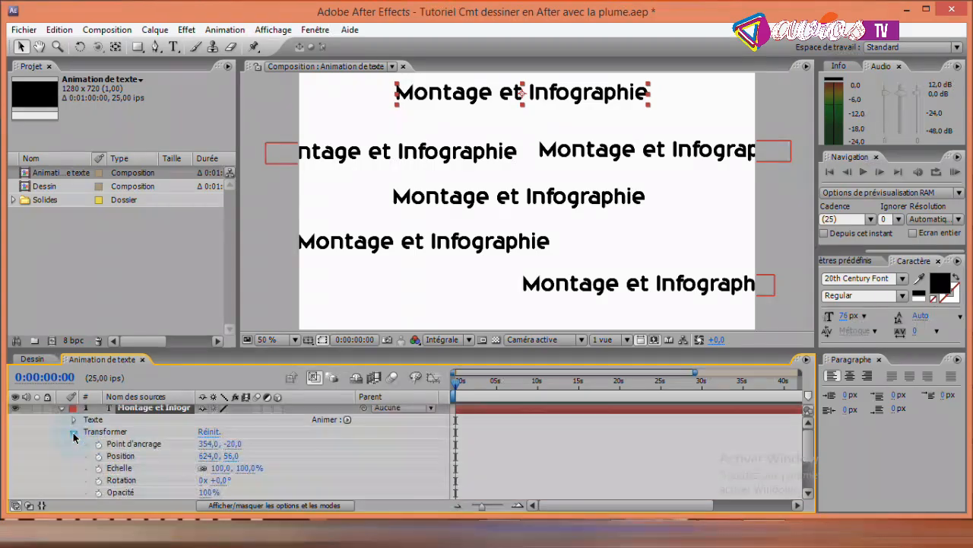
left_click(118, 467)
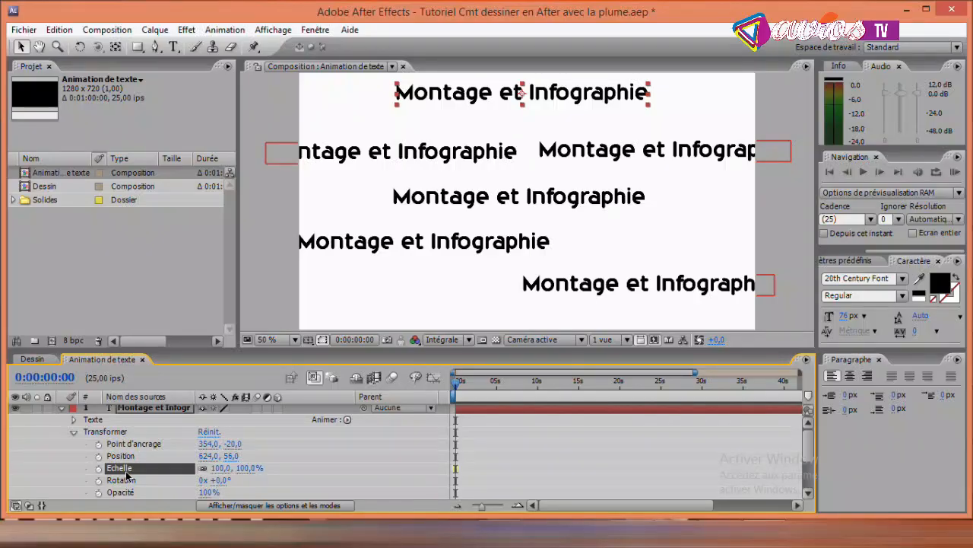
left_click(149, 410)
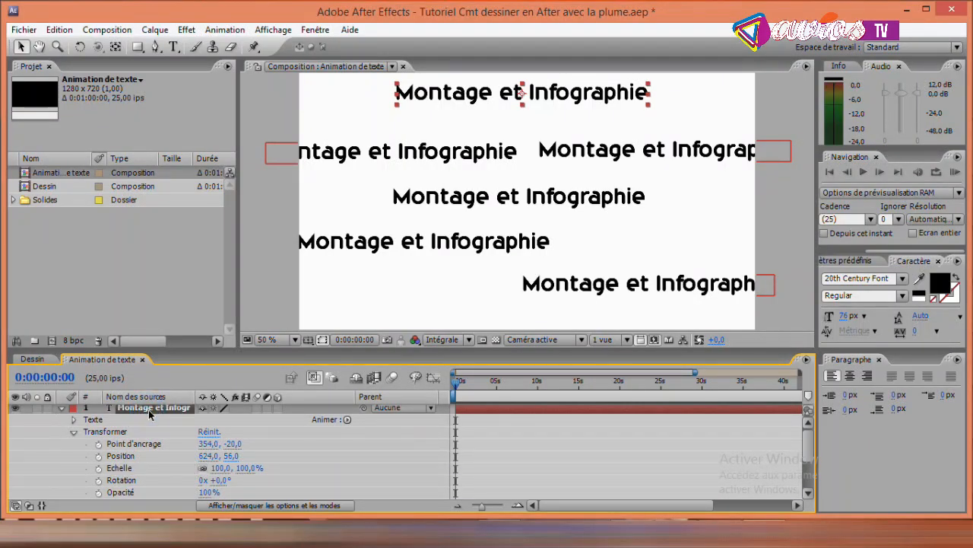
key("s")
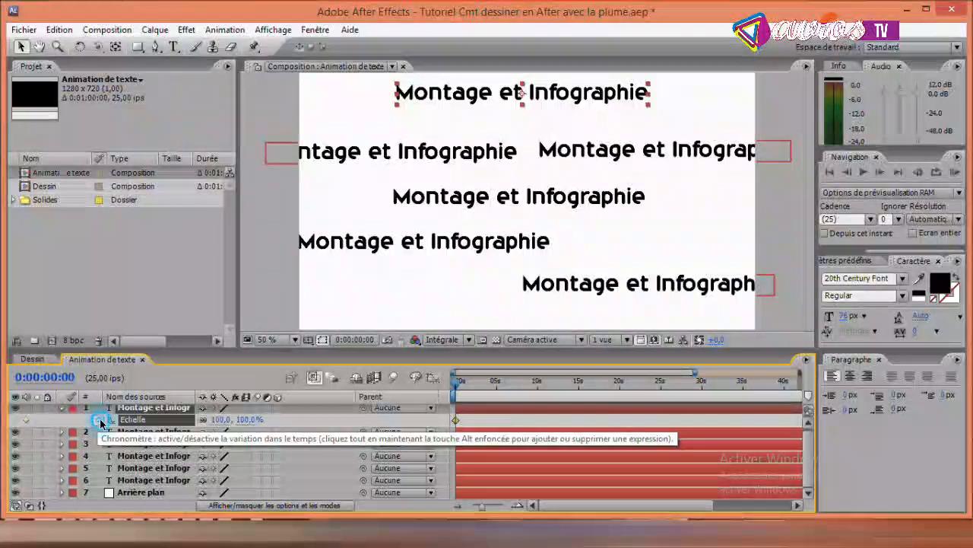
Try animating the top text layer's scale from 75% at 0 seconds to 199% at 30 seconds.
left_click(98, 421)
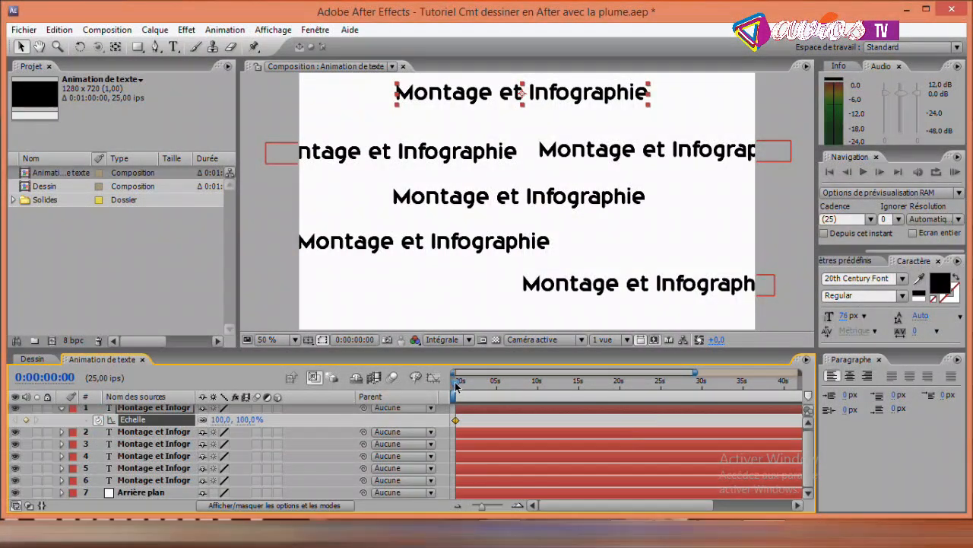
left_click_drag(457, 383, 701, 381)
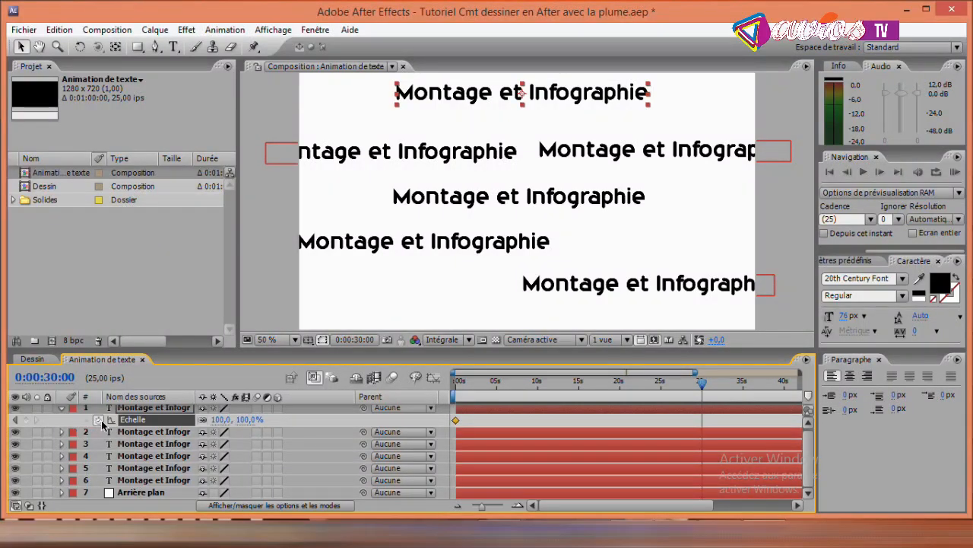
left_click_drag(218, 424, 293, 419)
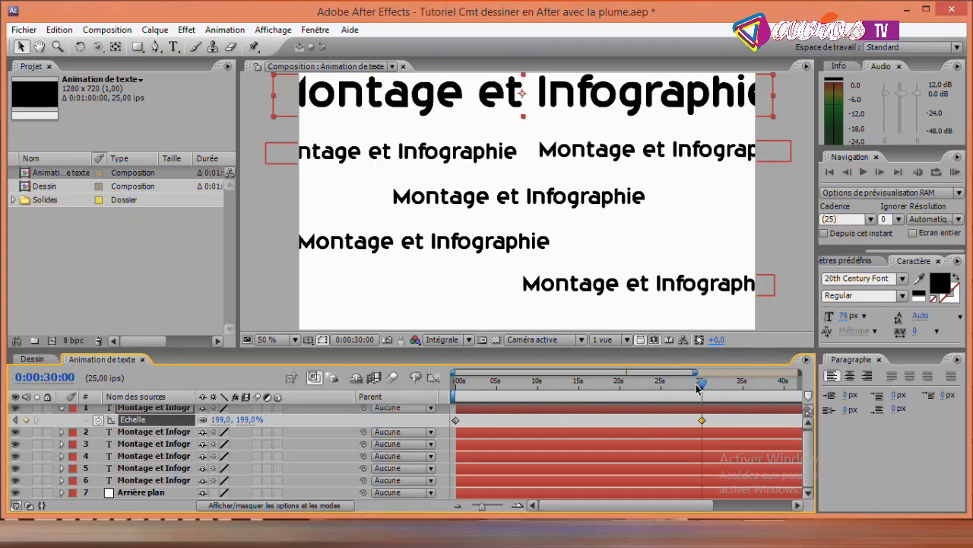
left_click_drag(700, 382, 456, 388)
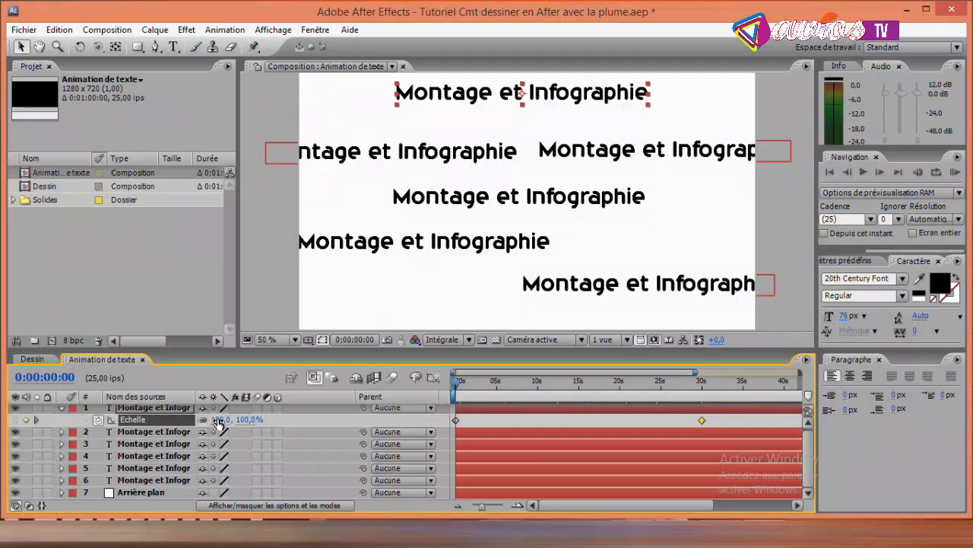
left_click_drag(220, 421, 194, 419)
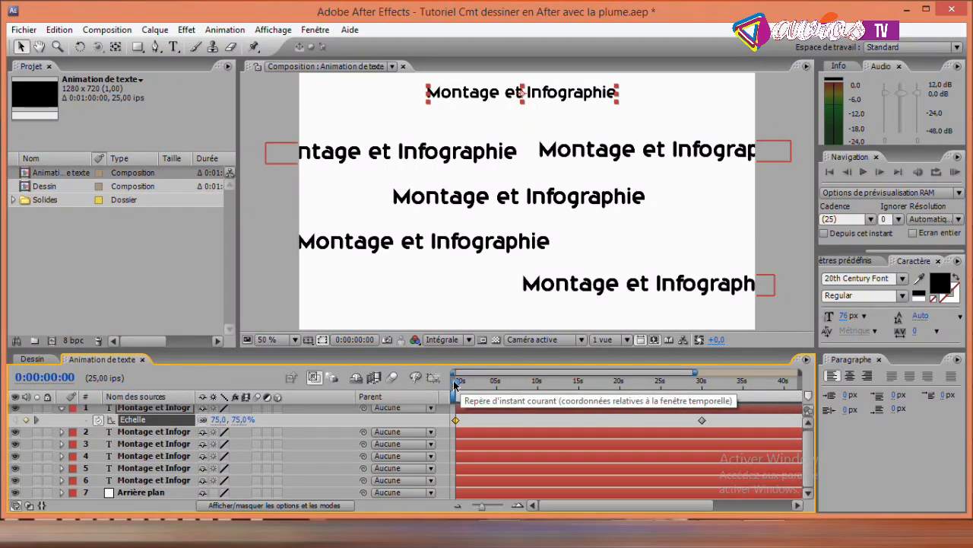
Preview the top text's growth across the first 30 seconds and undo all its scale keyframes.
left_click_drag(455, 387, 702, 385)
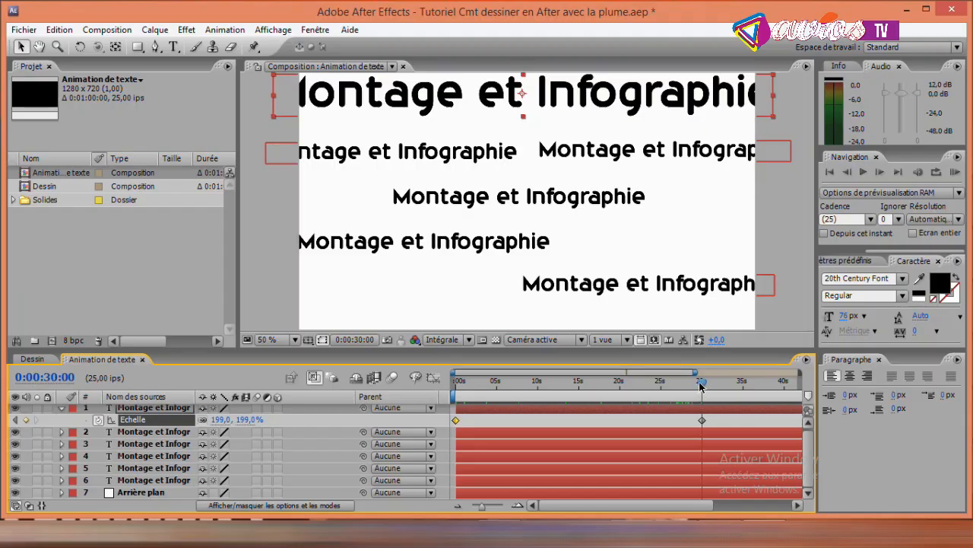
left_click_drag(702, 385, 584, 397)
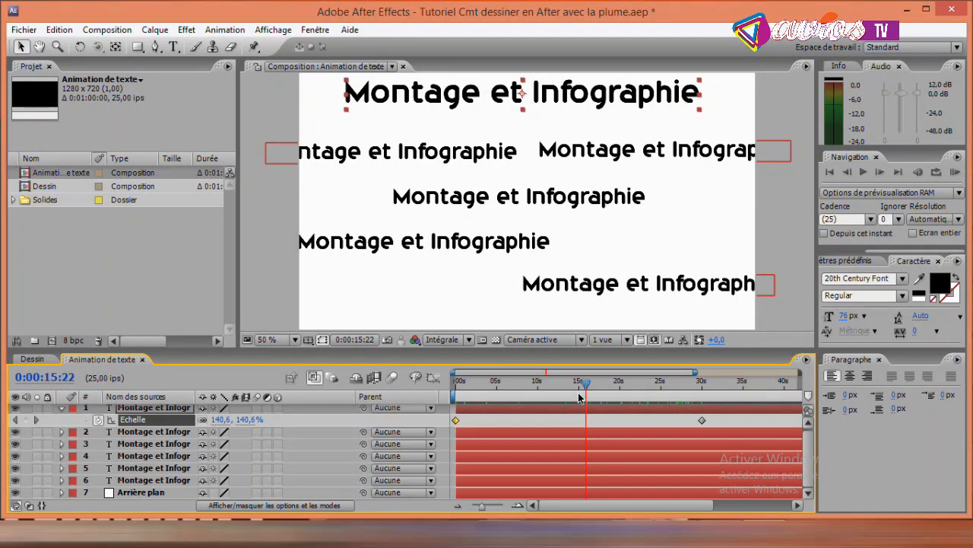
key("j")
key("k")
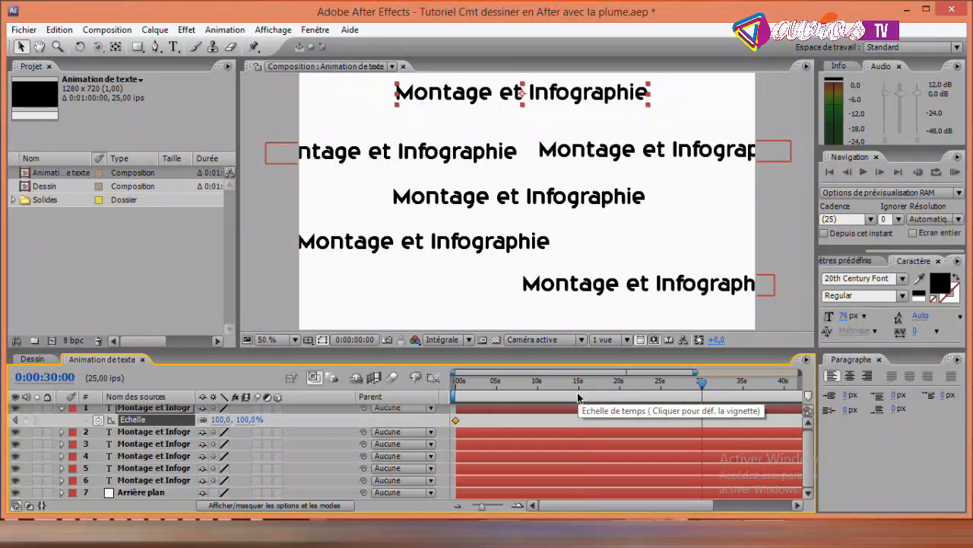
key("ctrl+z")
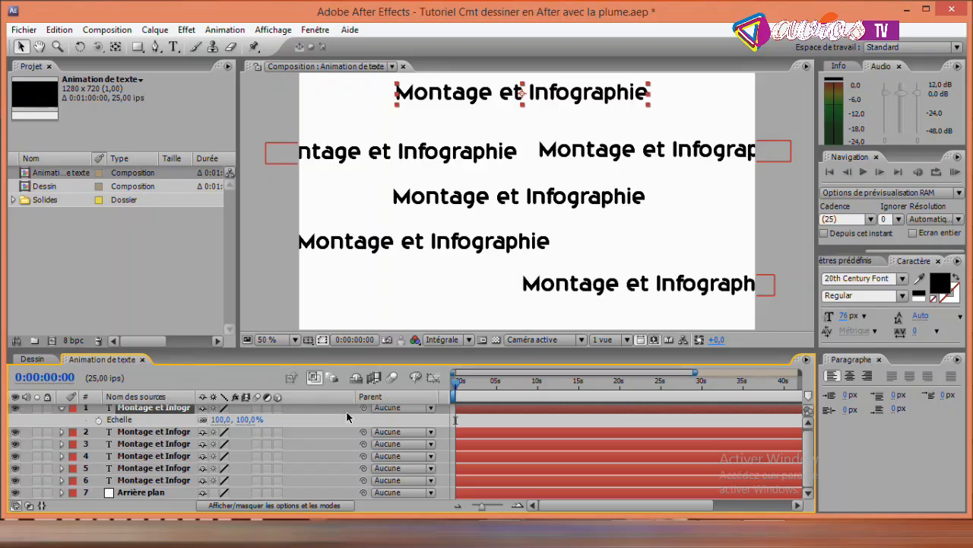
Add a scale keyframe of 75% to the top text layer at 0 seconds.
left_click_drag(457, 384, 465, 381)
left_click_drag(457, 388, 443, 389)
left_click(98, 421)
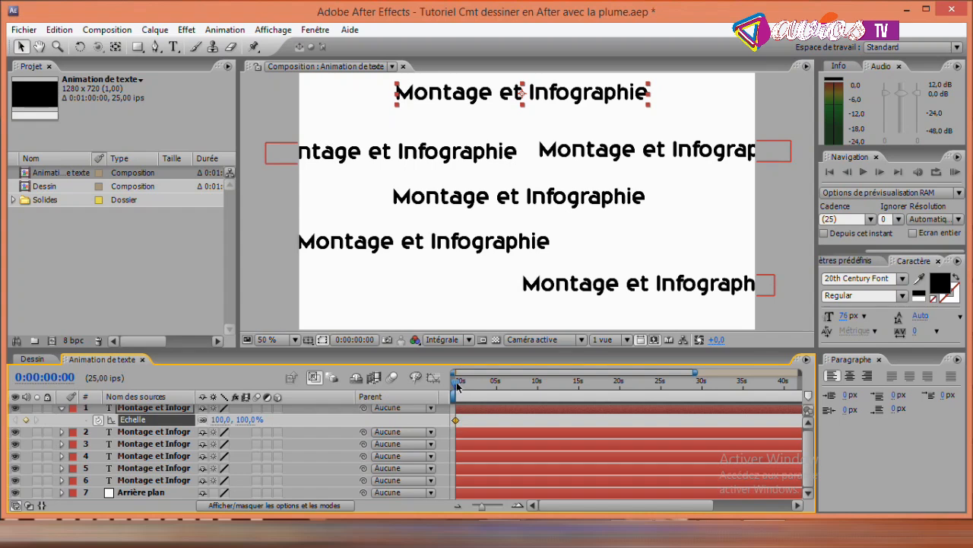
left_click(218, 420)
type("7")
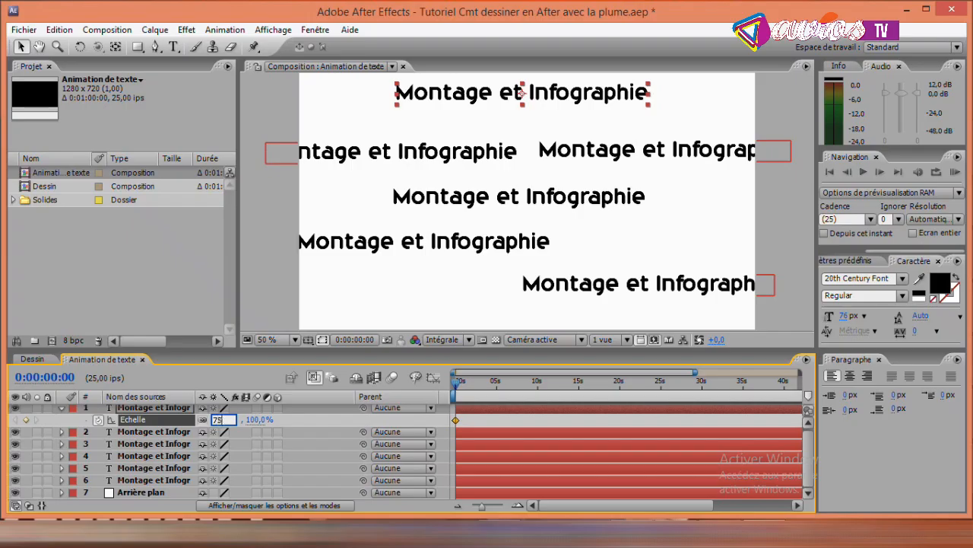
type("5")
key("Return")
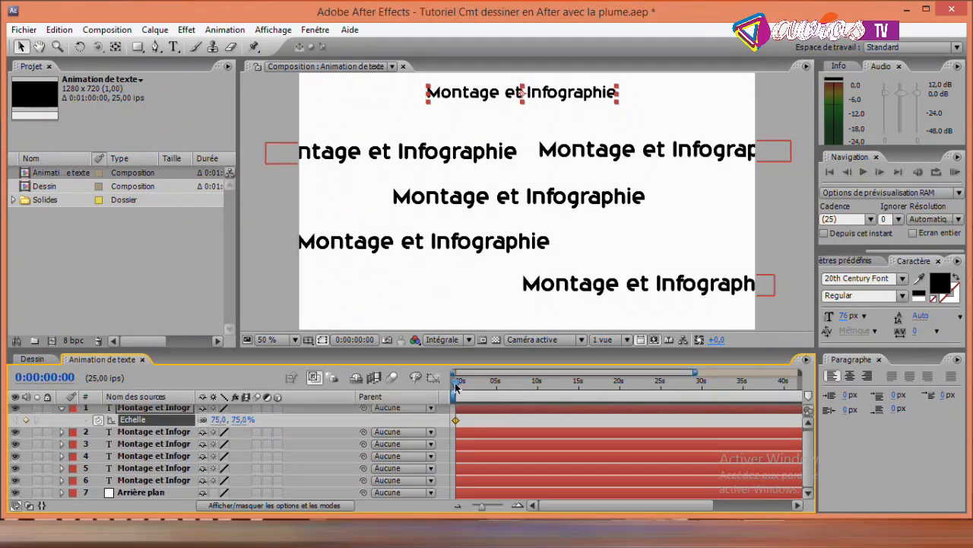
Add a scale keyframe of 200% to the top text layer at 30 seconds and preview the growth.
left_click_drag(456, 388, 702, 393)
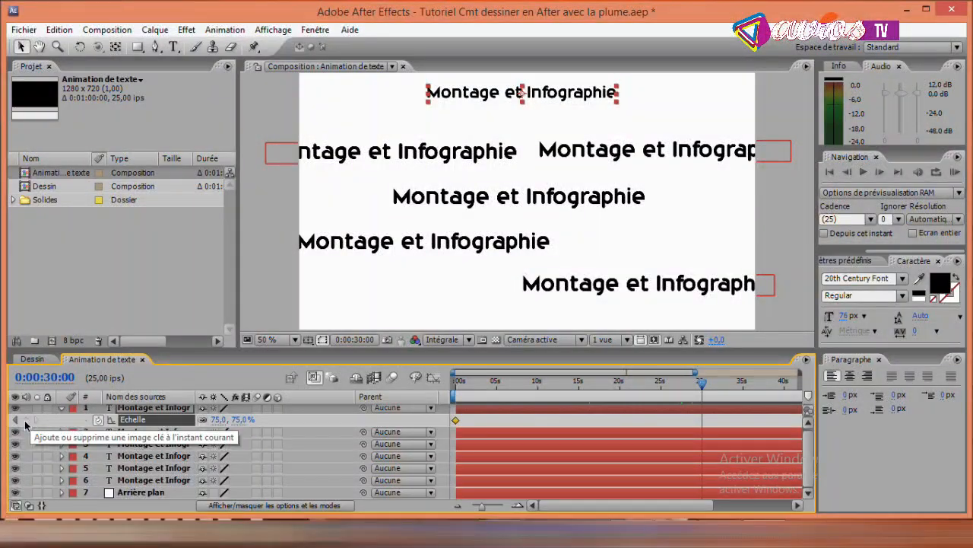
left_click(26, 423)
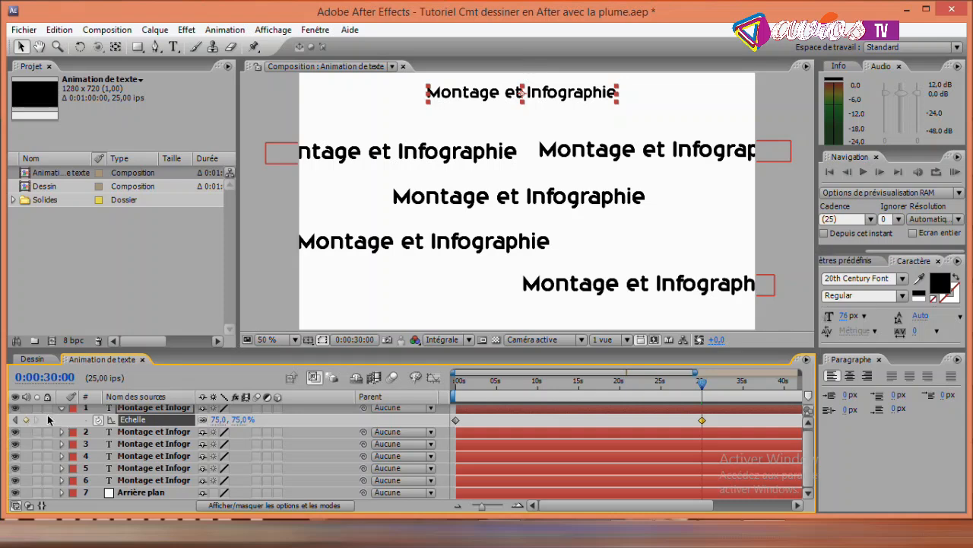
left_click(219, 420)
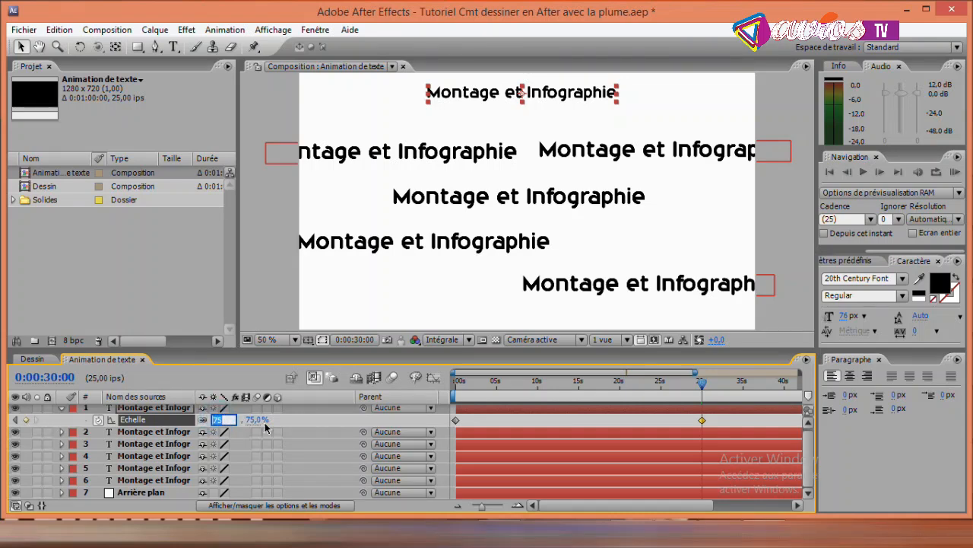
type("200")
key("Return")
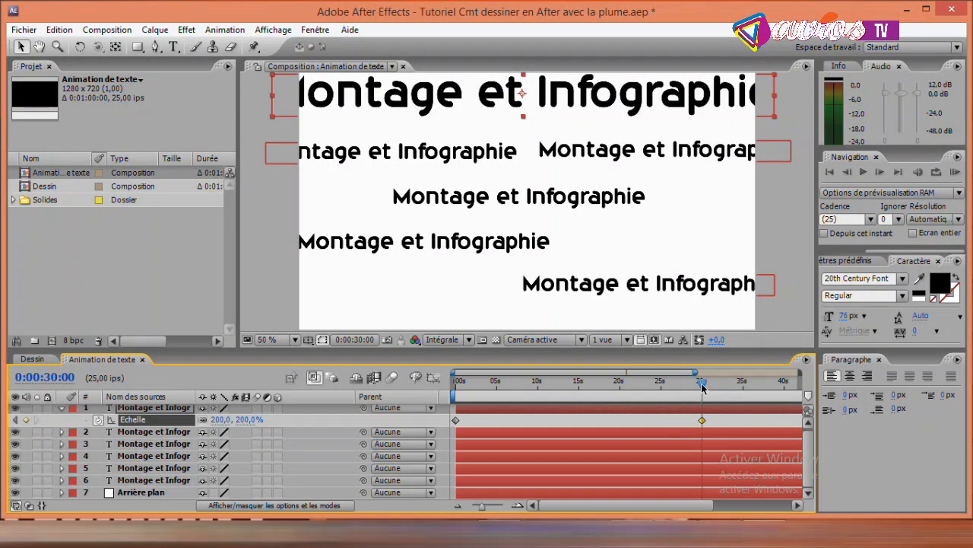
left_click_drag(702, 388, 531, 389)
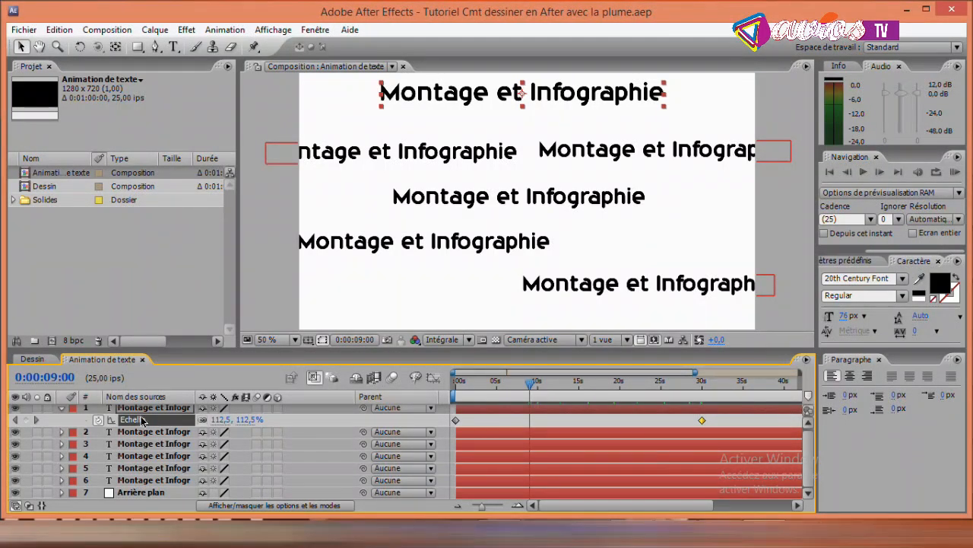
Animate the second text layer's scale with keyframes of 100% at 0 seconds and 145% at 30 seconds.
mouse_move(805, 445)
left_mouse_down()
mouse_move(805, 436)
mouse_move(813, 462)
mouse_move(809, 434)
left_mouse_up()
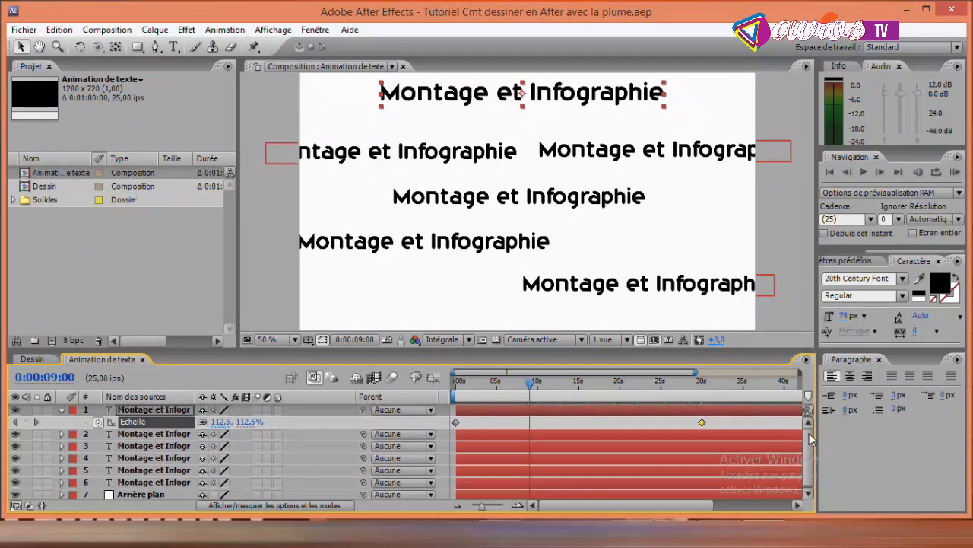
left_click(154, 435)
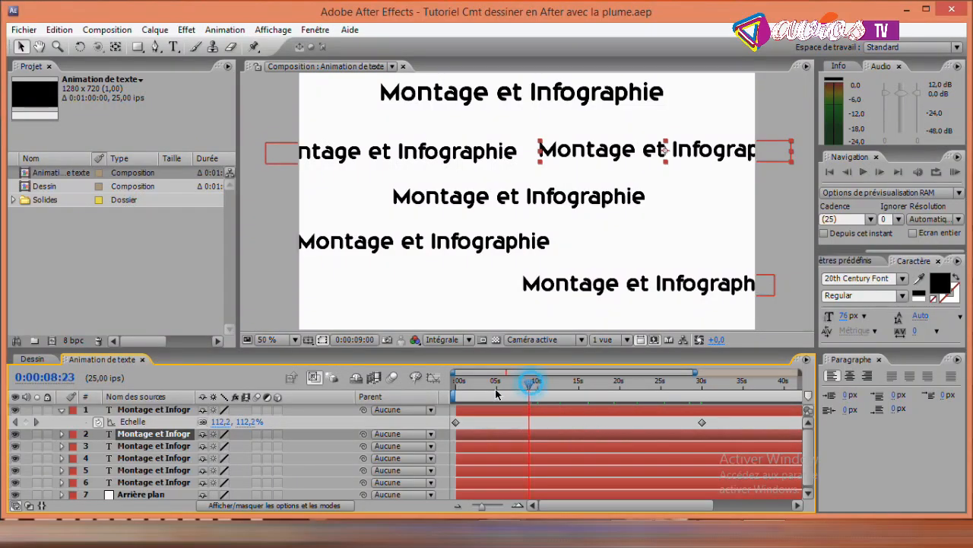
left_click_drag(530, 393, 424, 401)
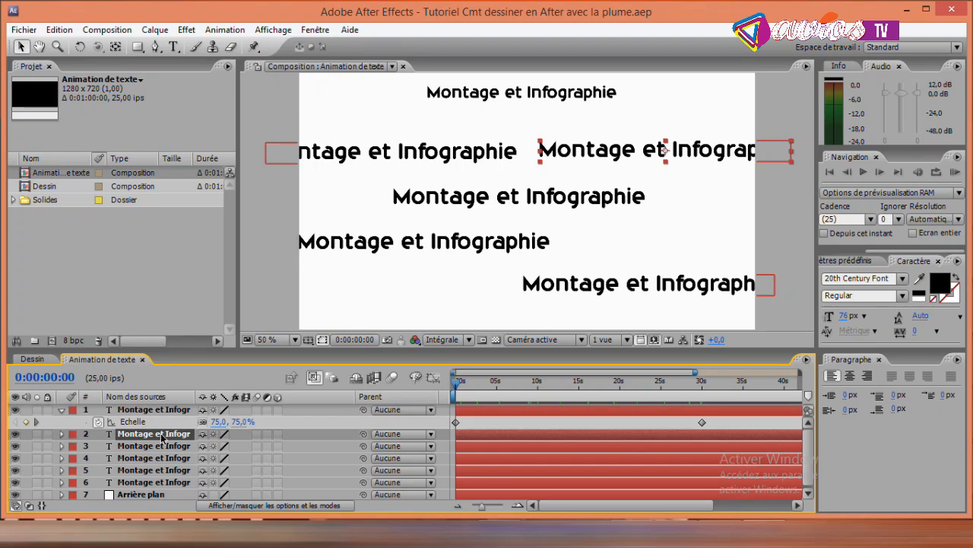
key("s")
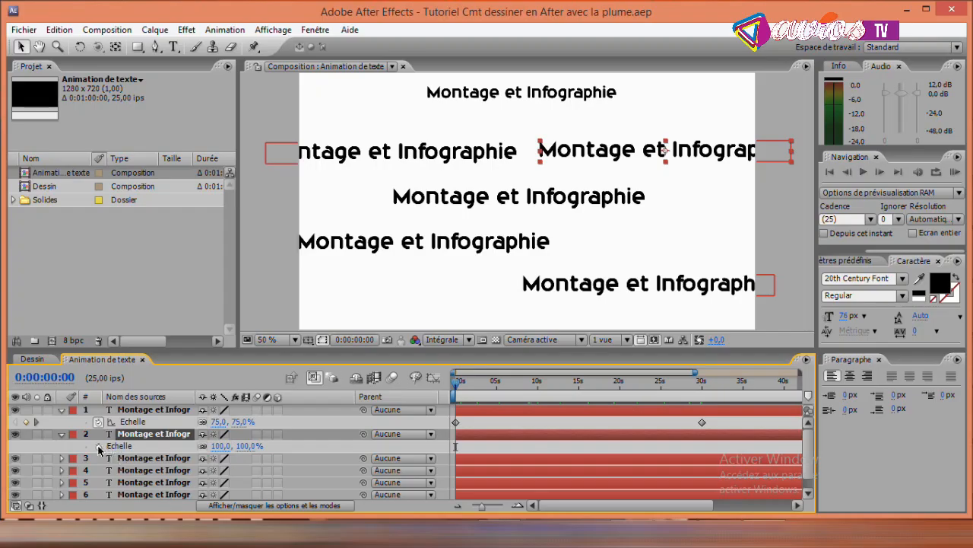
left_click(99, 447)
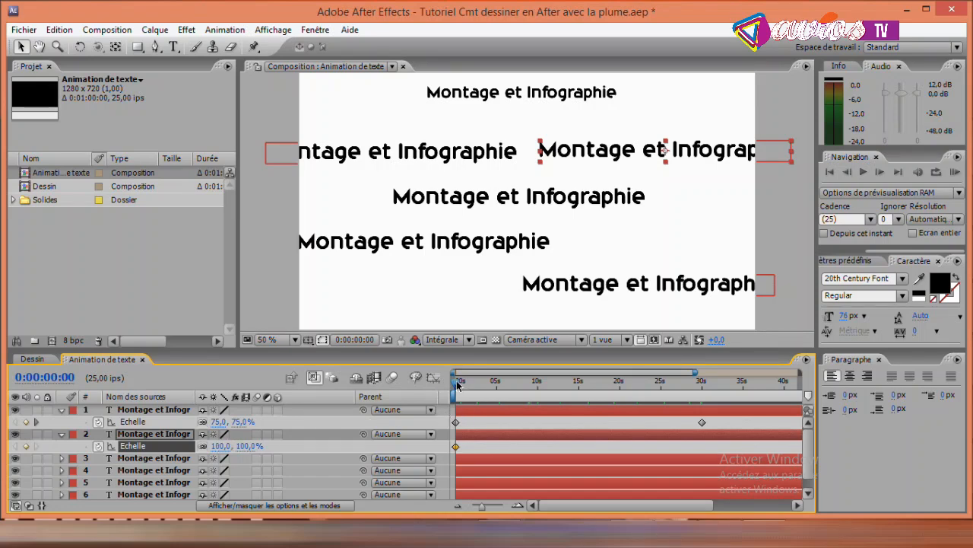
left_click_drag(457, 386, 717, 401)
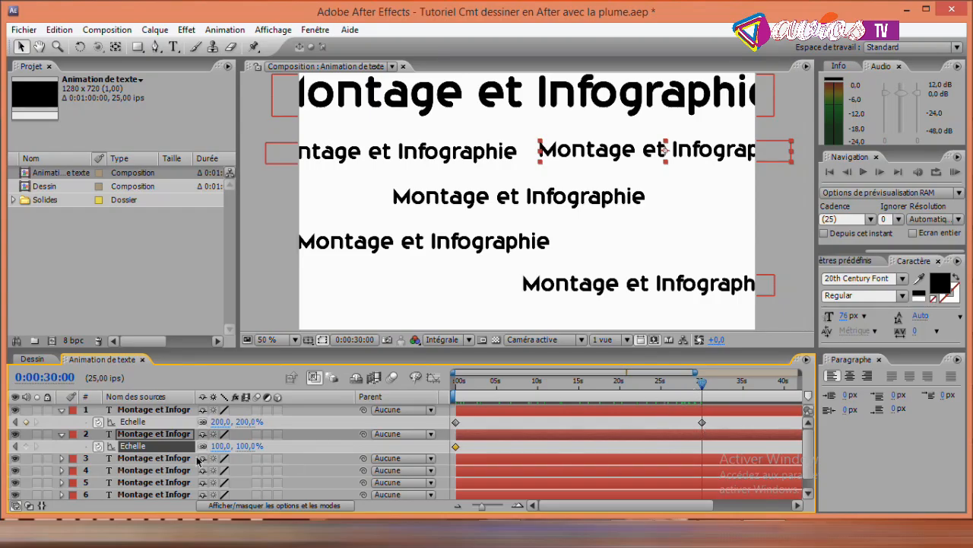
left_click_drag(226, 447, 248, 445)
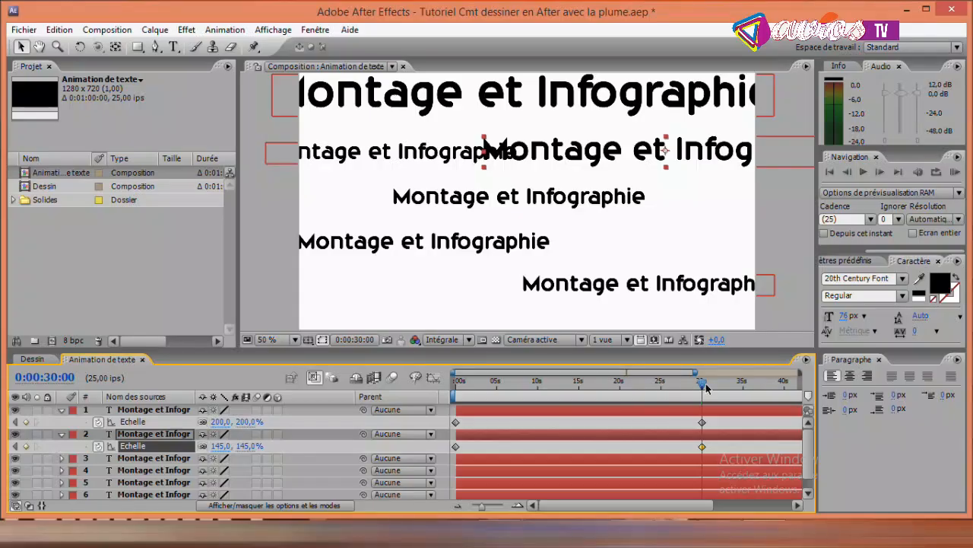
Add a scale keyframe of 72% to the third text layer at 0 seconds.
left_click_drag(701, 385, 407, 387)
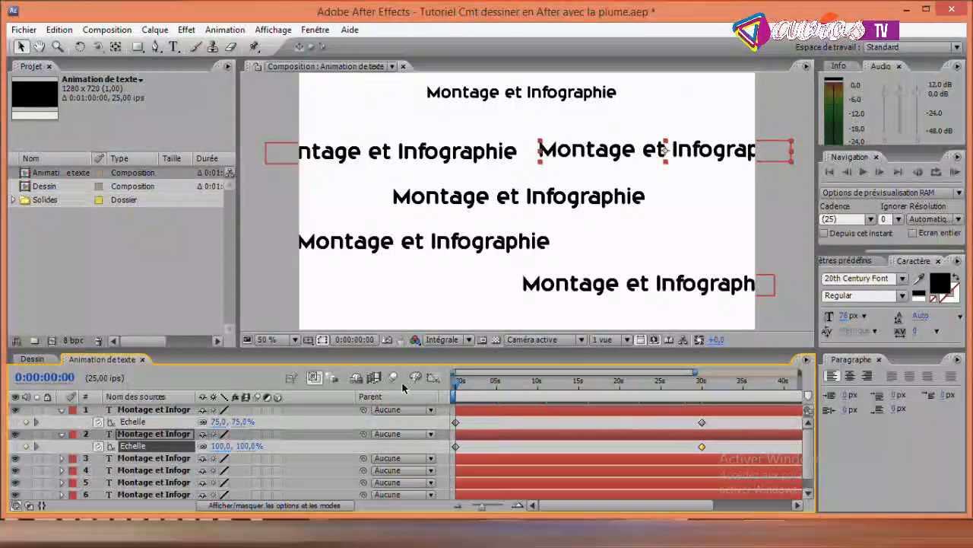
left_click(138, 459)
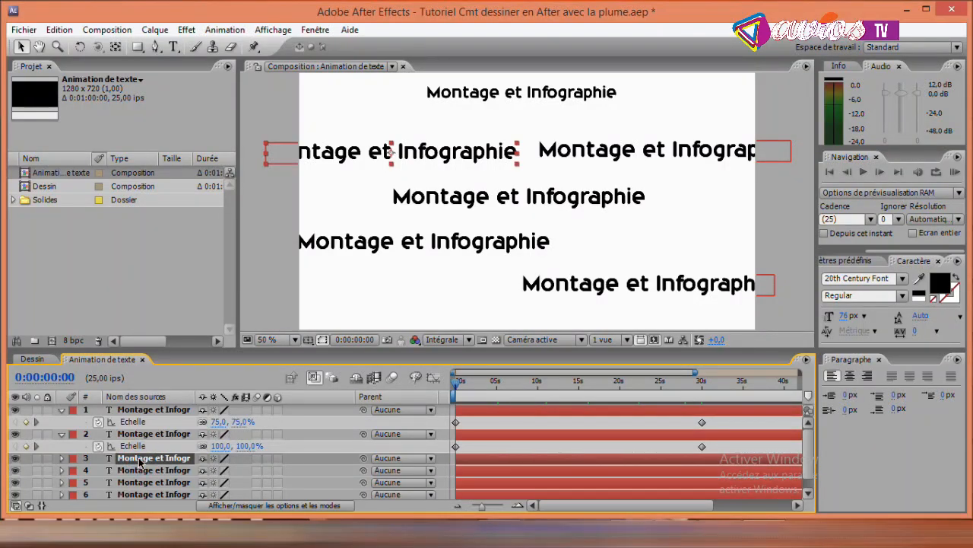
key("s")
left_click(98, 470)
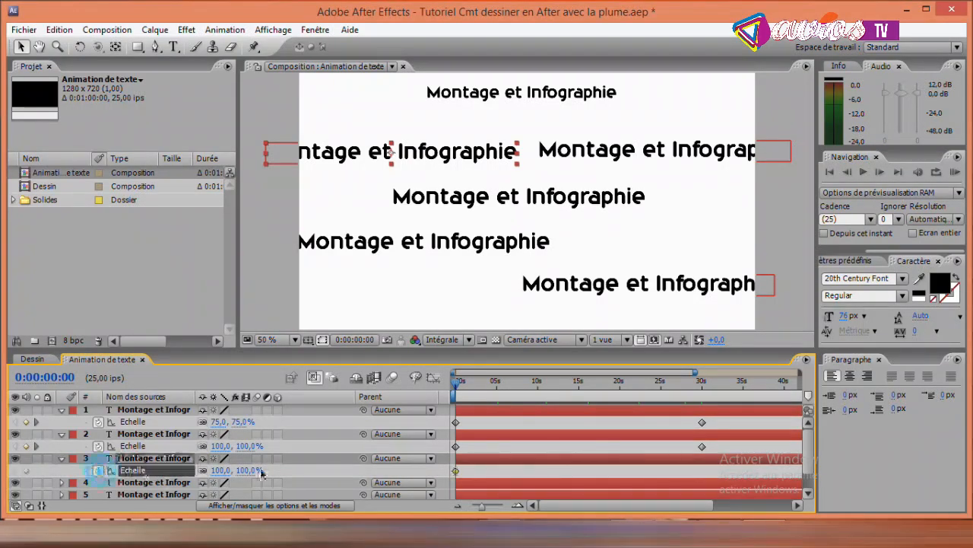
left_click_drag(219, 470, 196, 469)
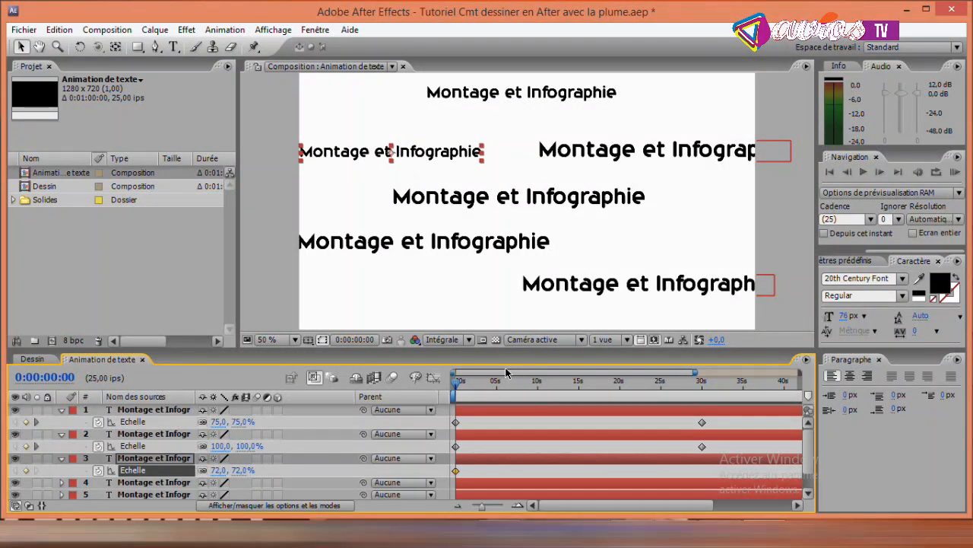
Add a scale keyframe of 72% to the third text layer at 30 seconds.
left_click_drag(458, 384, 707, 401)
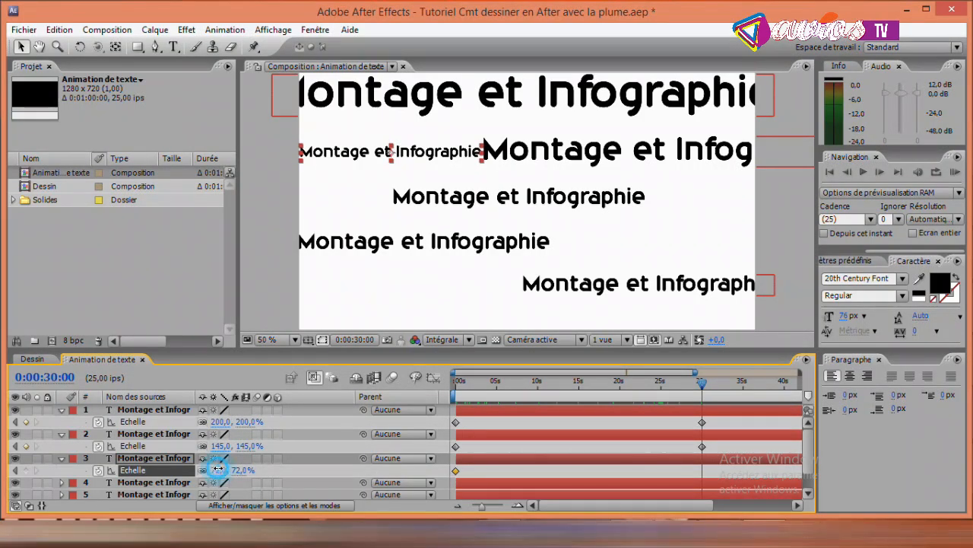
left_click_drag(217, 469, 259, 470)
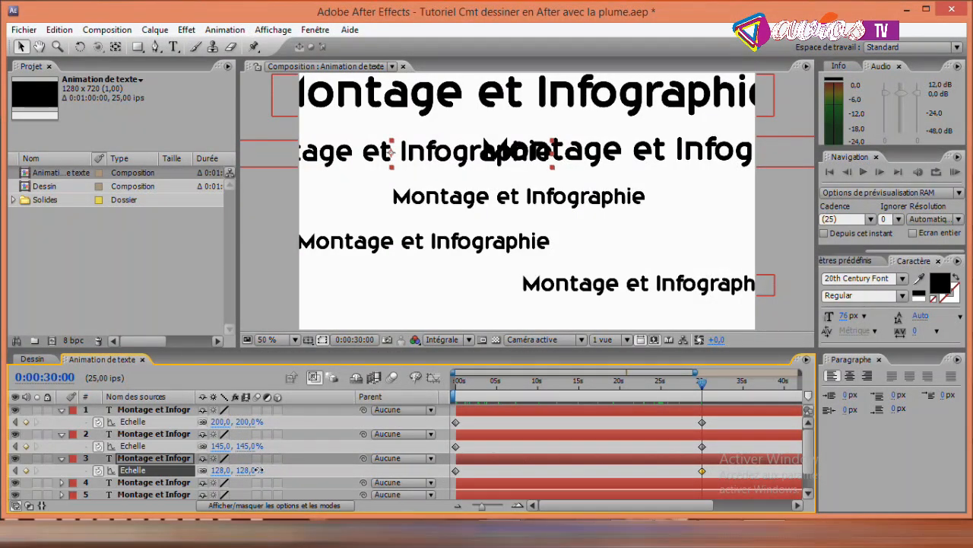
left_click_drag(259, 469, 203, 455)
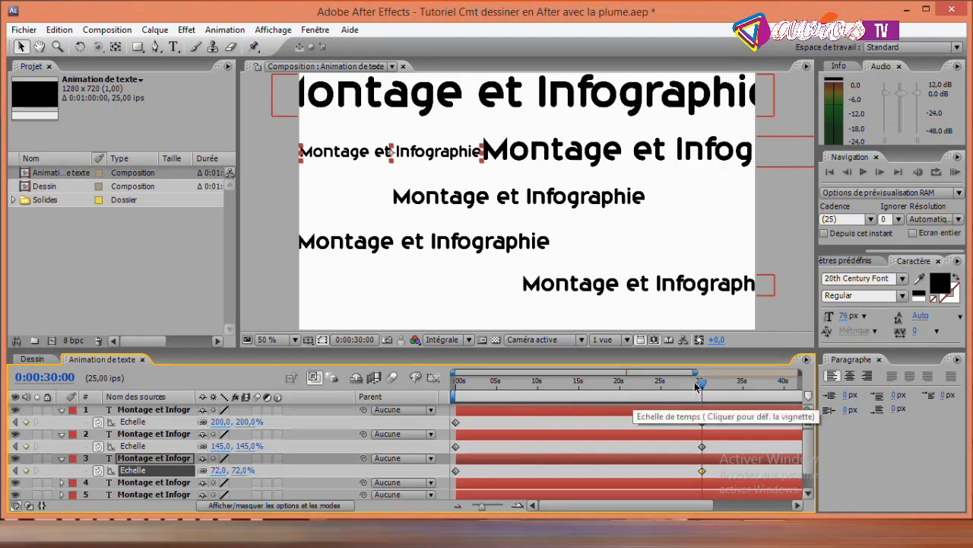
mouse_move(701, 385)
left_mouse_down()
mouse_move(426, 387)
mouse_move(707, 404)
left_mouse_up()
Set the third text layer's scale to 53% at 0 seconds and preview the growth up to 30 seconds.
key("Home")
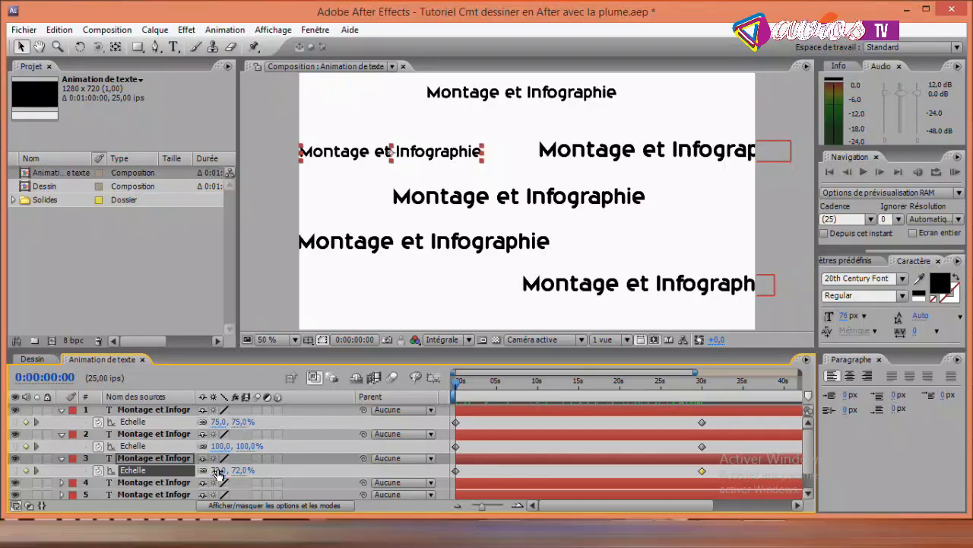
left_click_drag(217, 470, 202, 470)
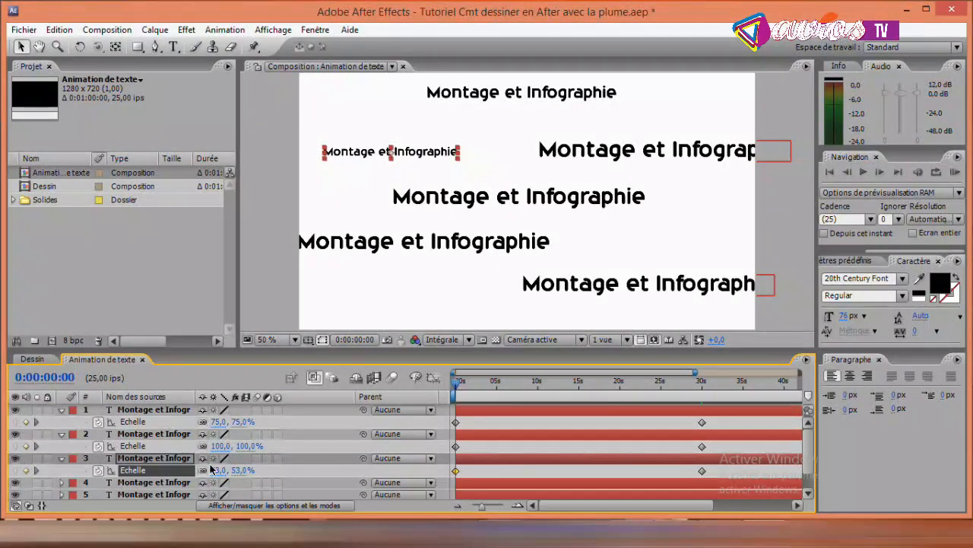
left_click_drag(459, 386, 422, 380)
left_click(152, 459)
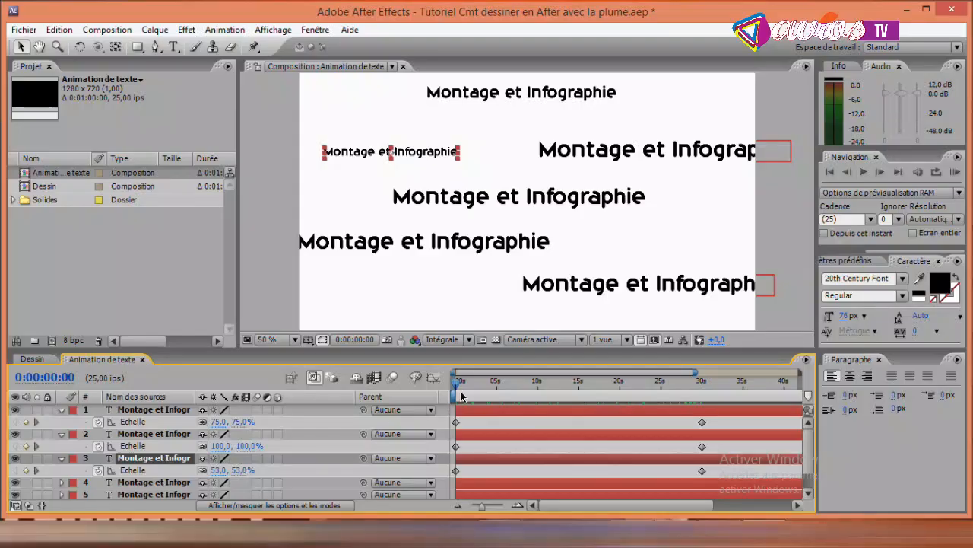
left_click_drag(456, 380, 710, 385)
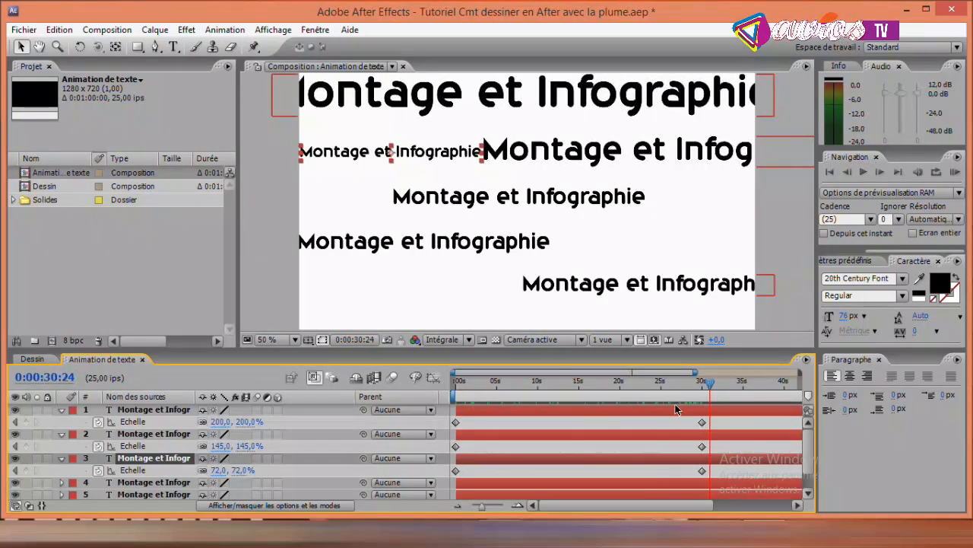
Animate the fourth text layer's scale with keyframes of 100% at 0 seconds and 166% at 30 seconds.
left_click(174, 483)
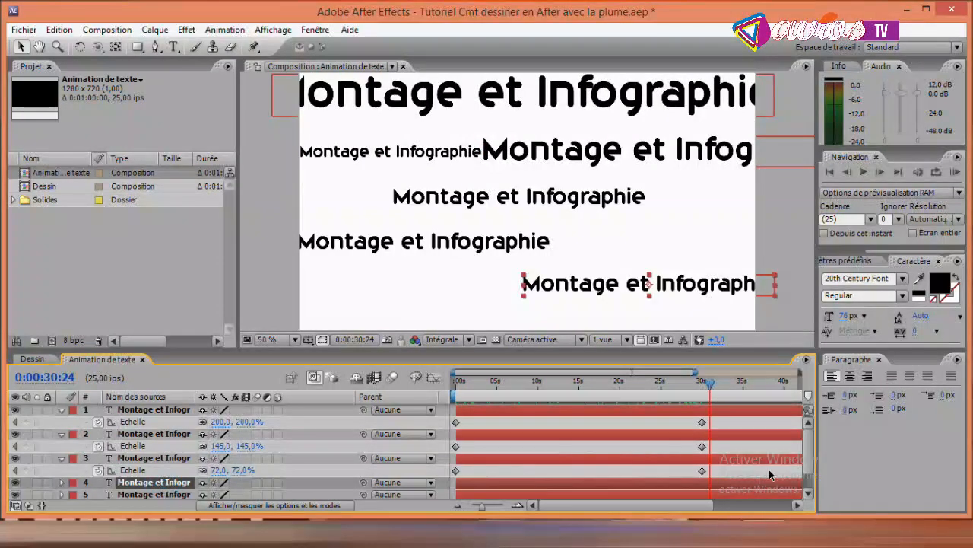
scroll(803, 453, "down", 2)
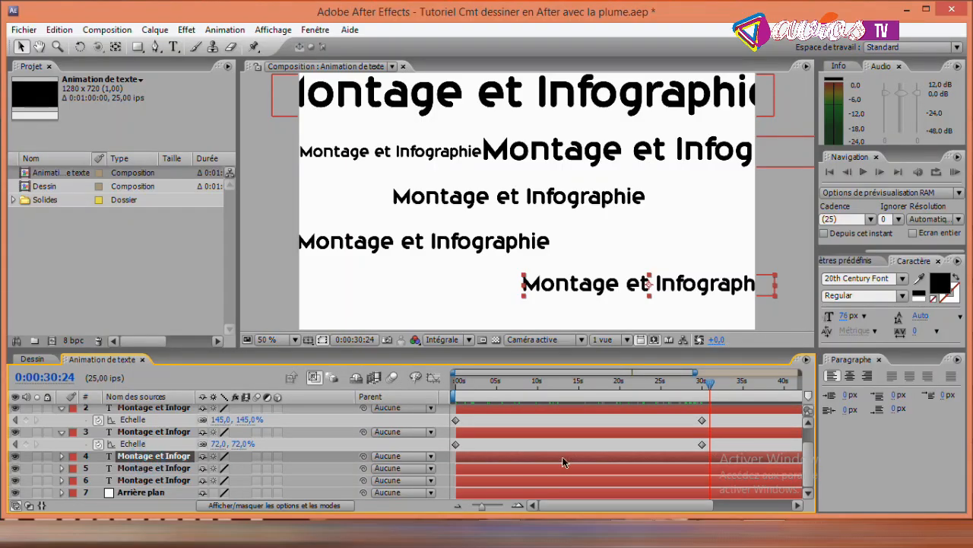
left_click_drag(710, 381, 396, 409)
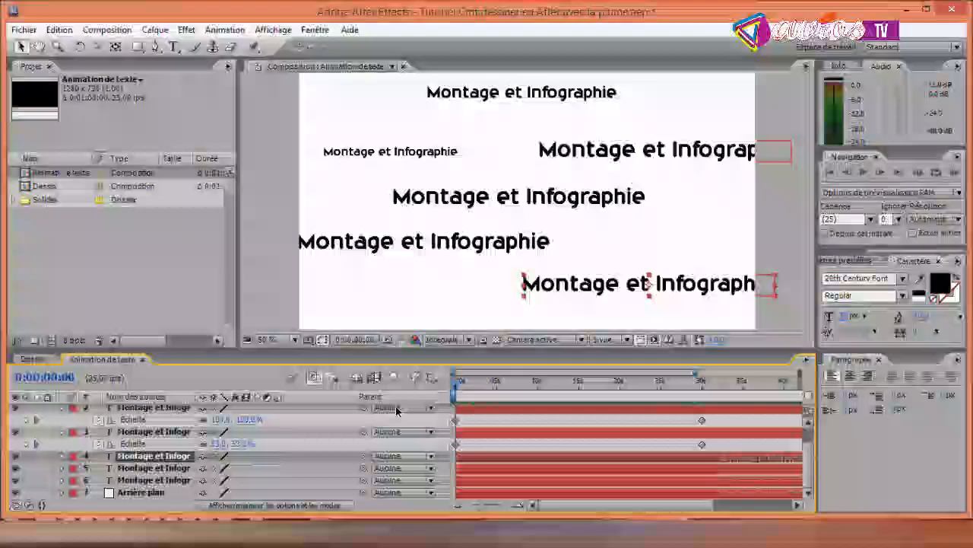
left_click(144, 457)
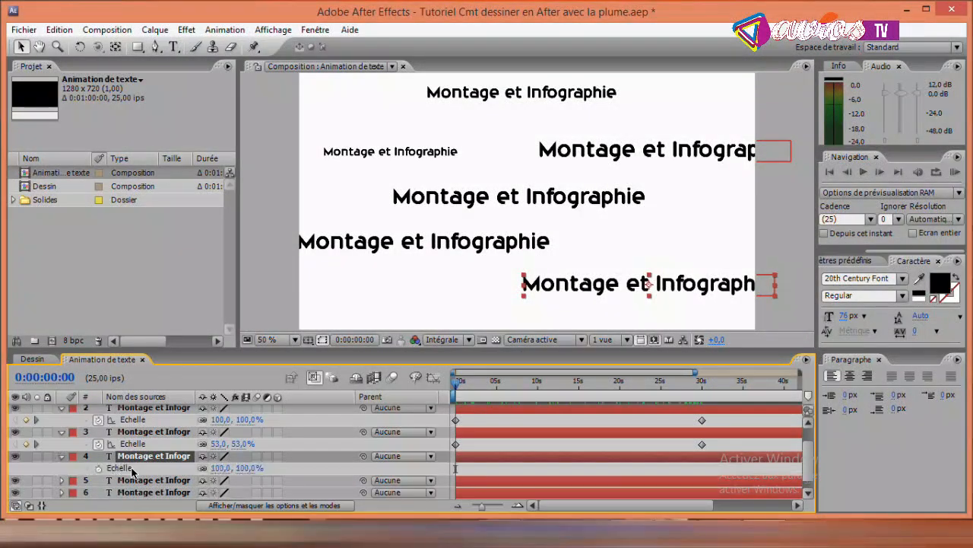
key("s")
left_click(98, 469)
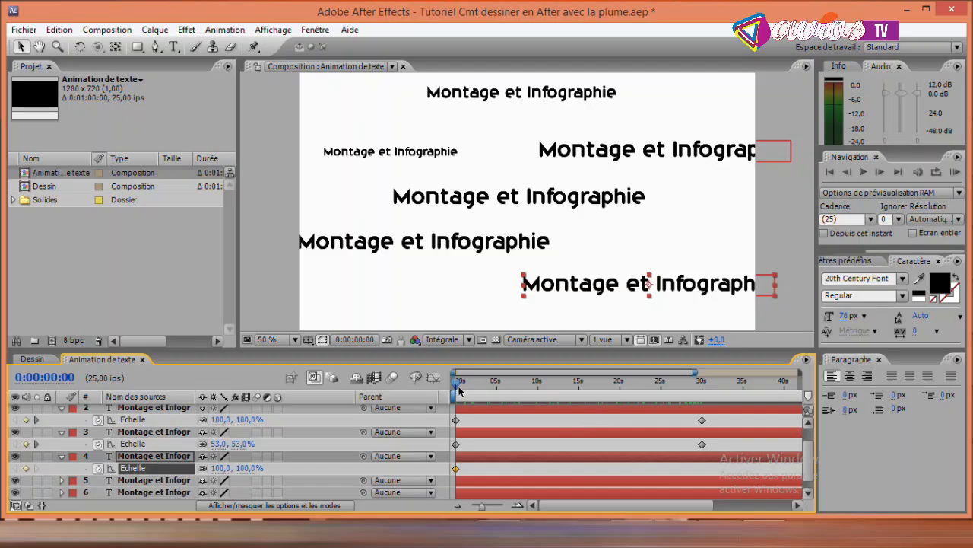
left_click_drag(458, 390, 701, 389)
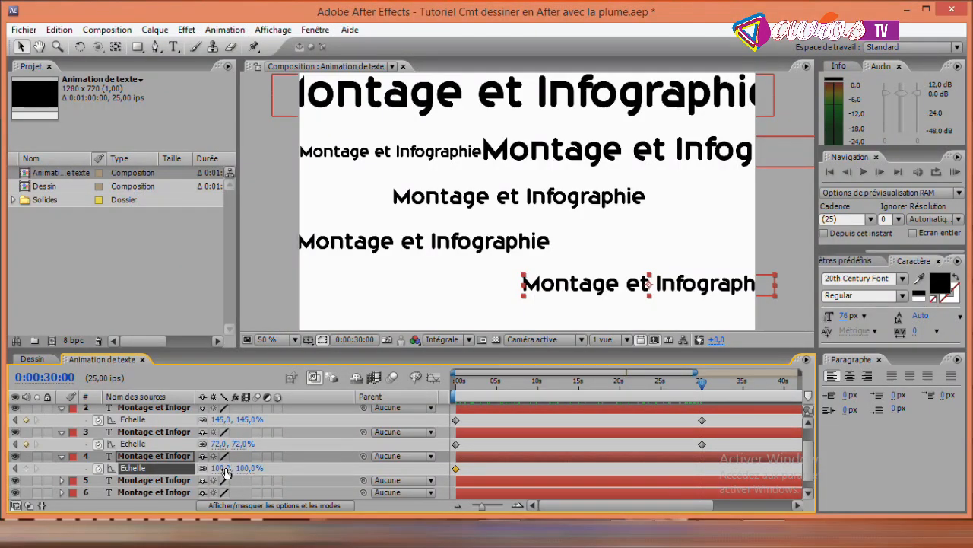
left_click_drag(219, 467, 268, 468)
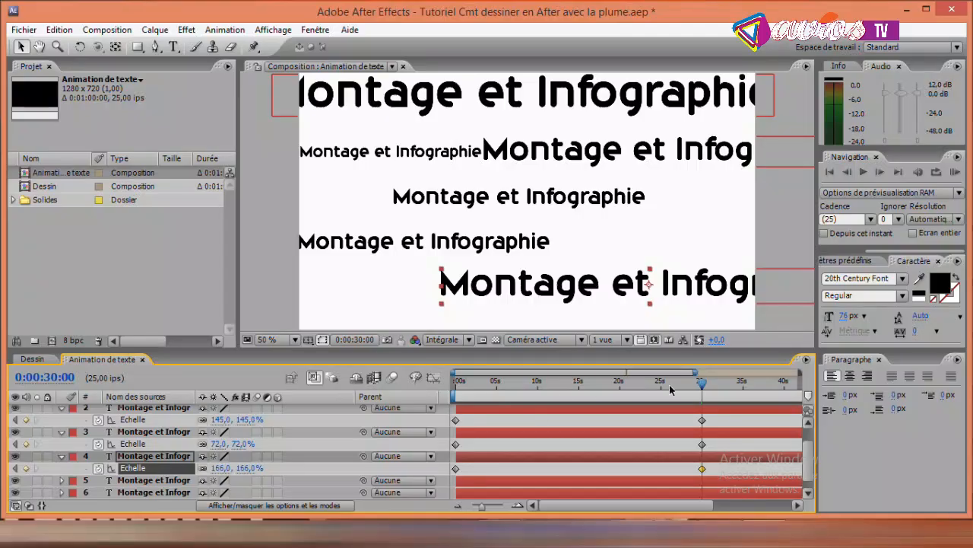
Animate the fifth text layer's scale with keyframes of 72% at 0 seconds and 109% at 30 seconds.
left_click(156, 480)
left_click_drag(701, 385, 435, 387)
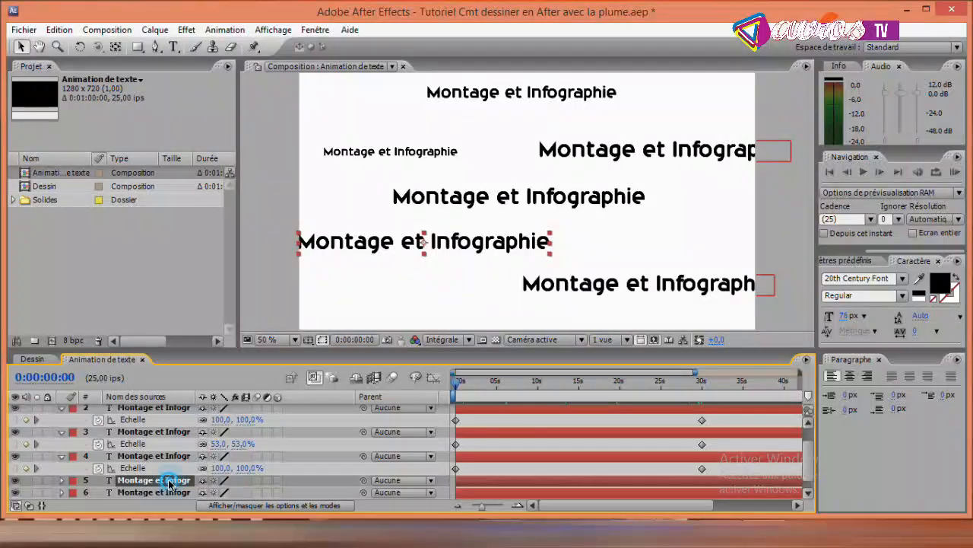
key("s")
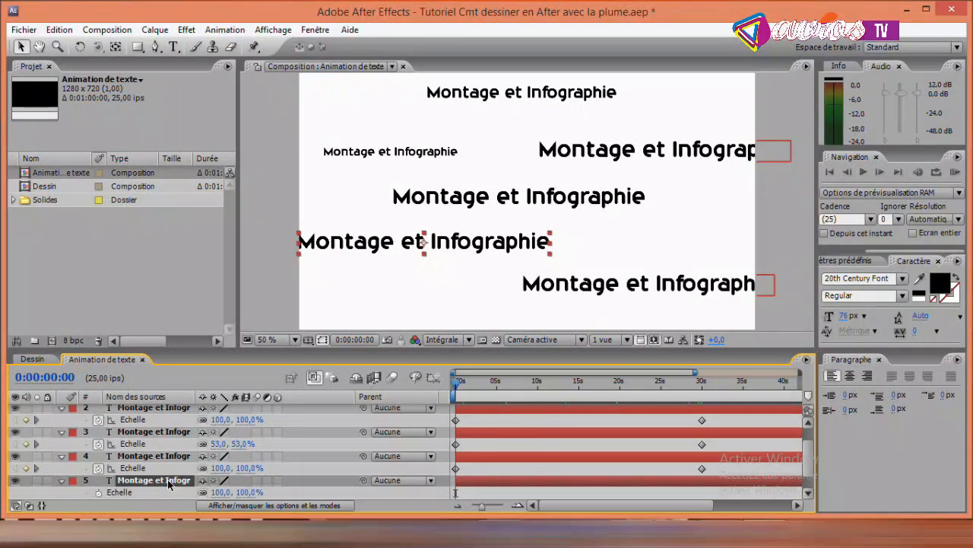
left_click(99, 491)
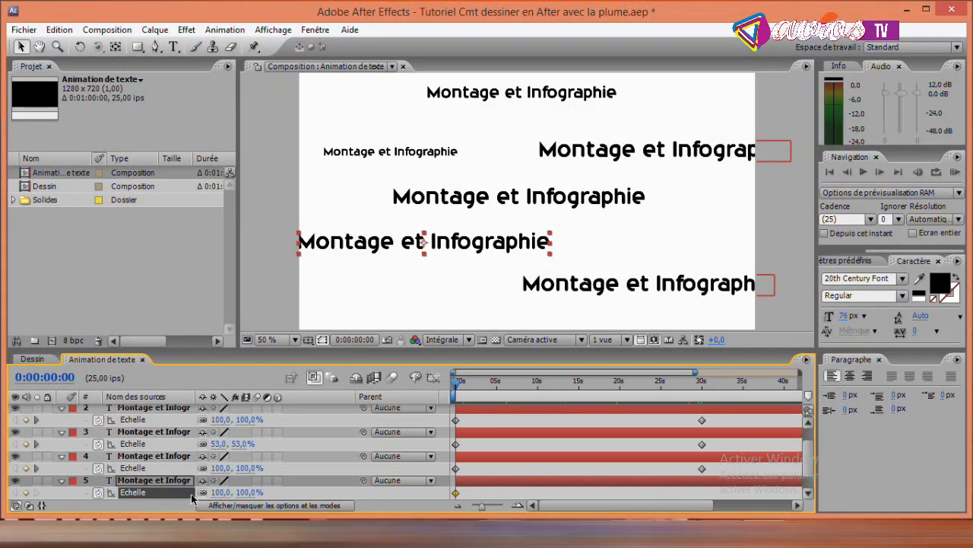
left_click_drag(218, 495, 180, 494)
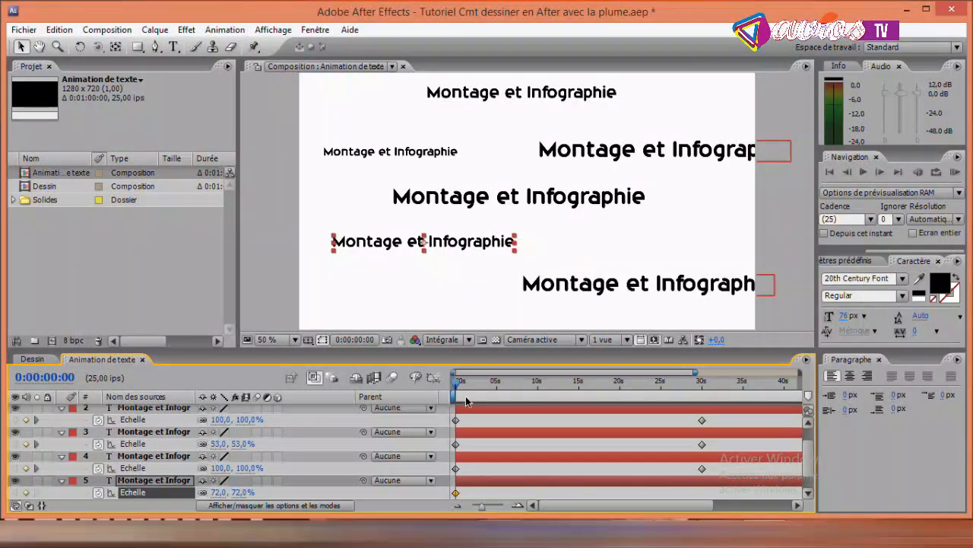
left_click_drag(457, 382, 713, 405)
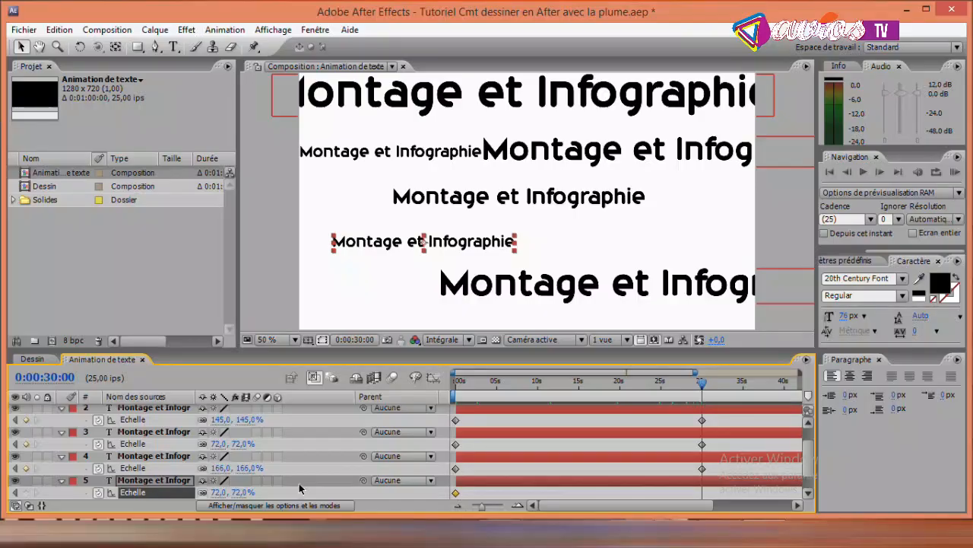
left_click_drag(211, 495, 243, 492)
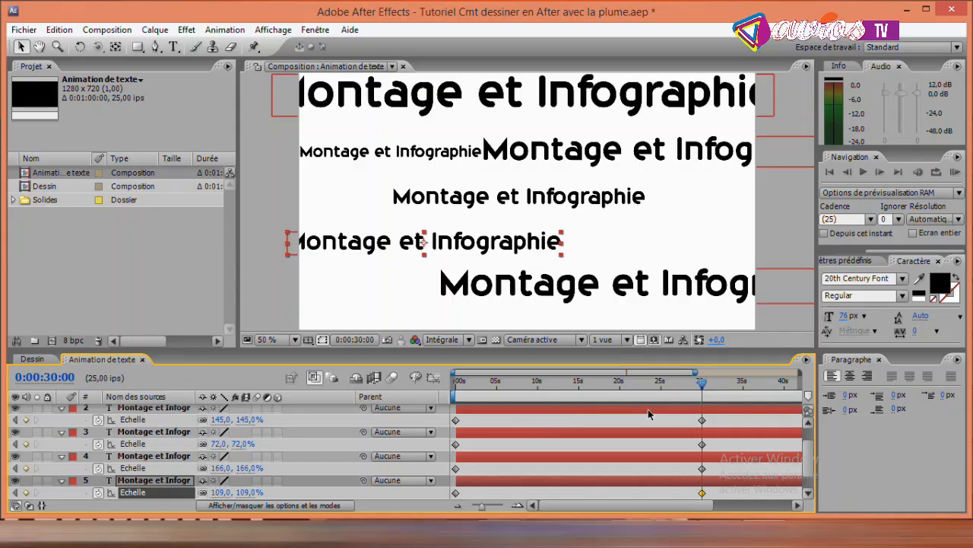
Animate the sixth text layer's scale with keyframes of 100% at 0 seconds and 148% at 30 seconds.
scroll(807, 464, "down", 2)
left_click(158, 480)
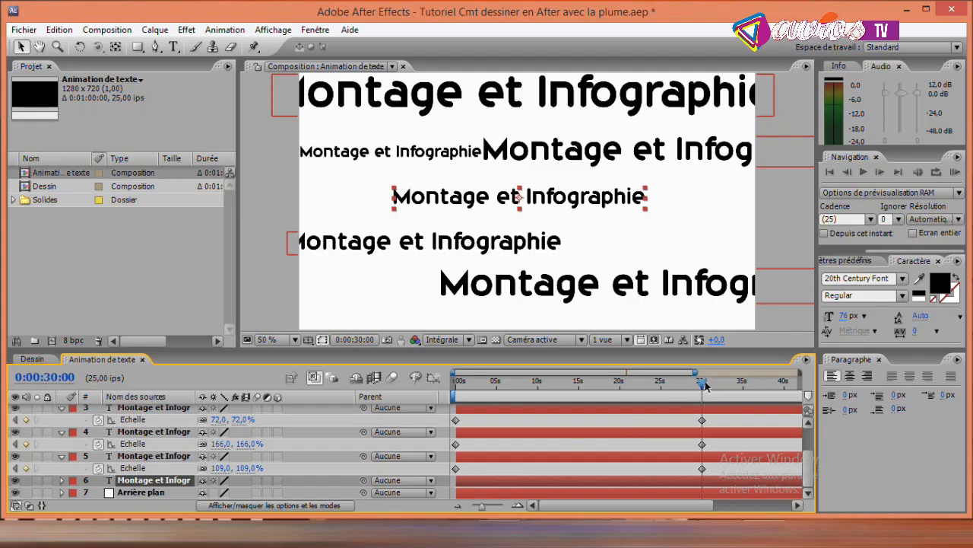
left_click_drag(704, 385, 394, 406)
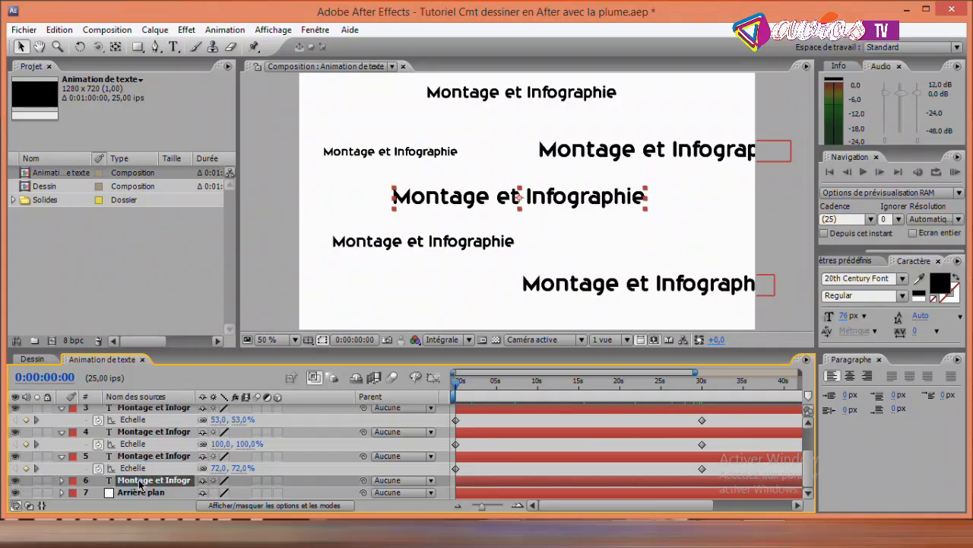
key("s")
left_click(99, 493)
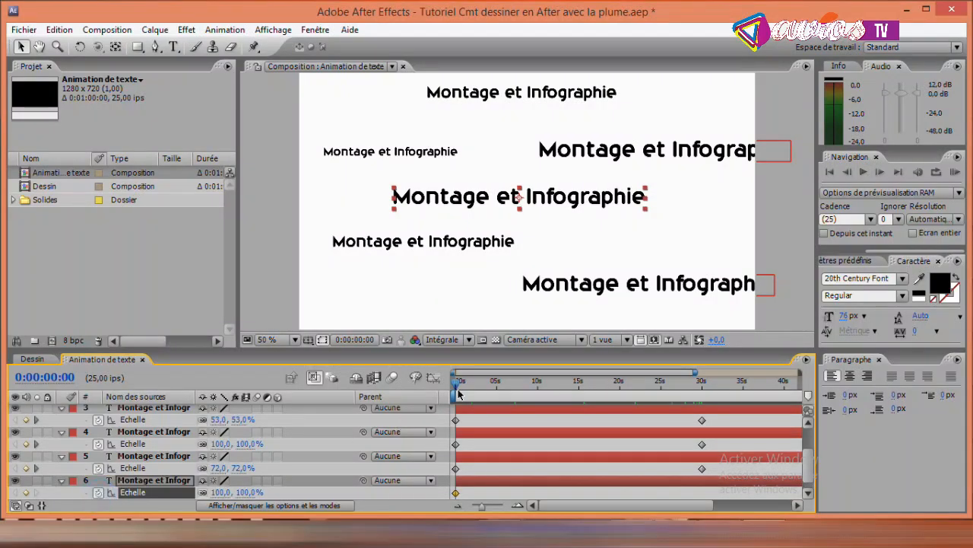
left_click_drag(457, 386, 699, 400)
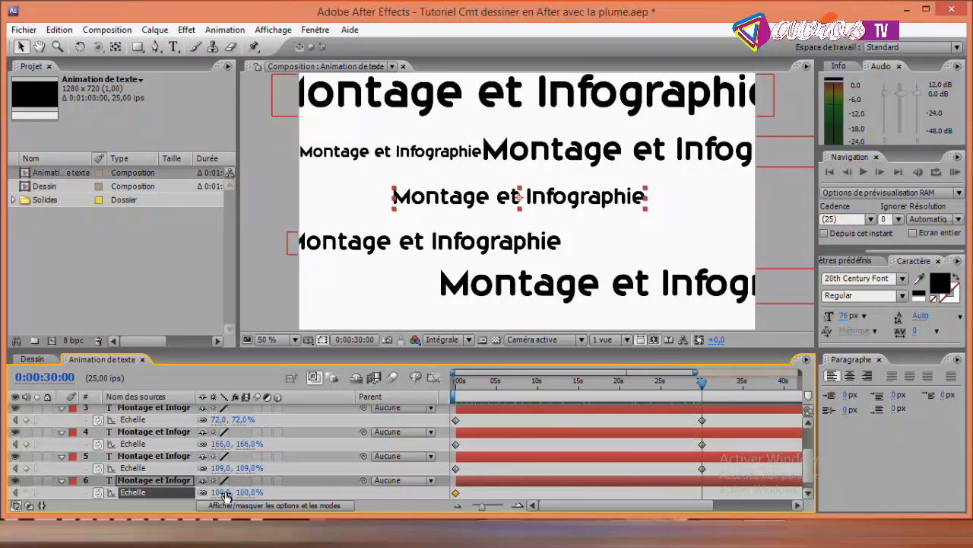
left_click_drag(220, 494, 234, 479)
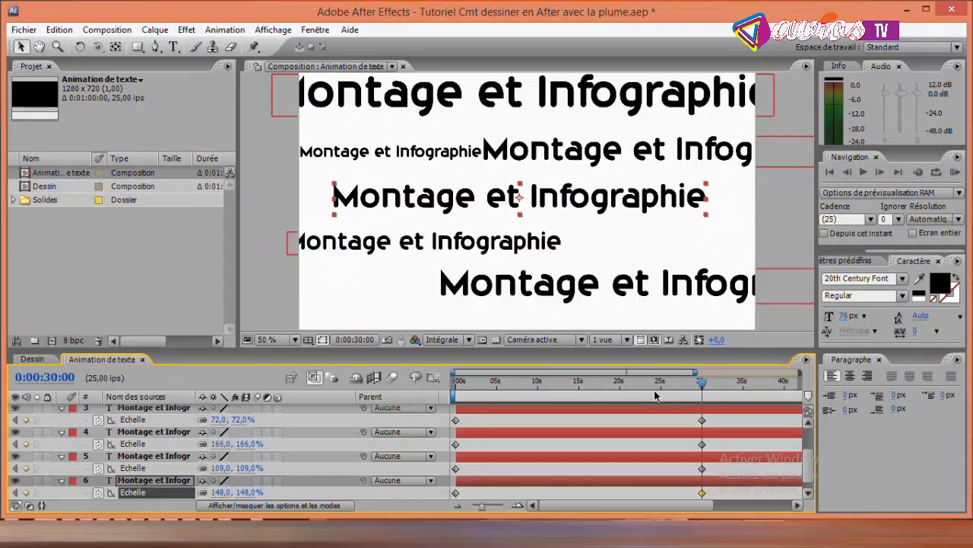
Preview the scale animation of all six text layers across the 30 seconds with no layer selected.
left_click_drag(711, 386, 535, 385)
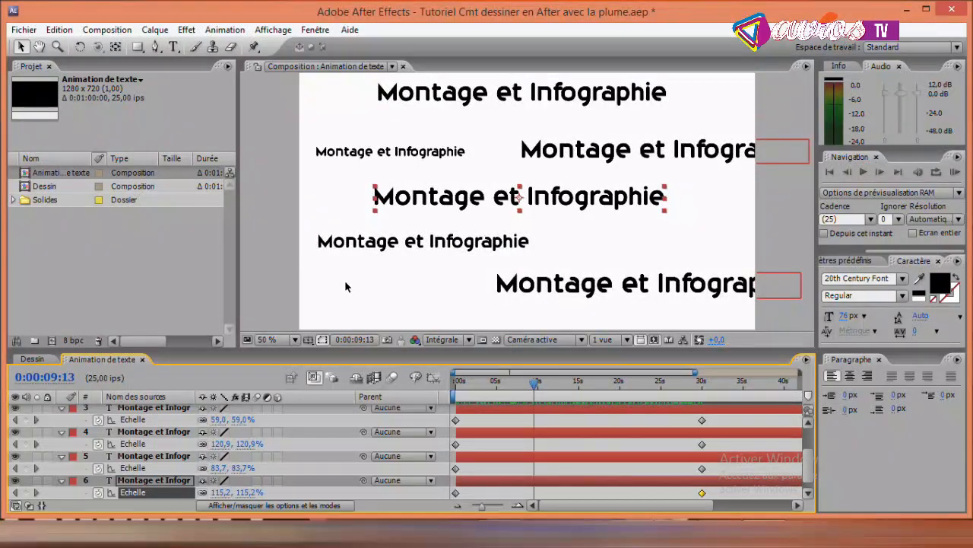
left_click(270, 274)
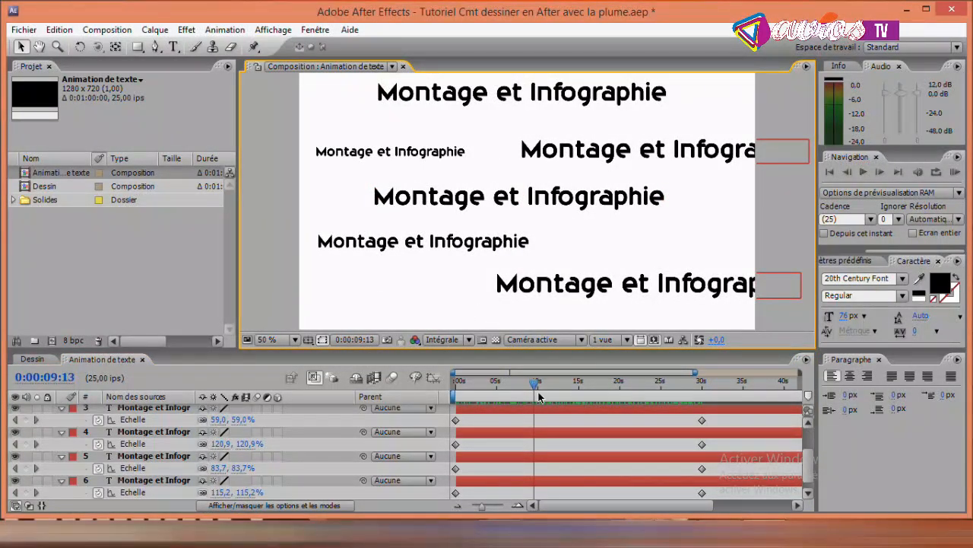
left_click_drag(535, 386, 689, 389)
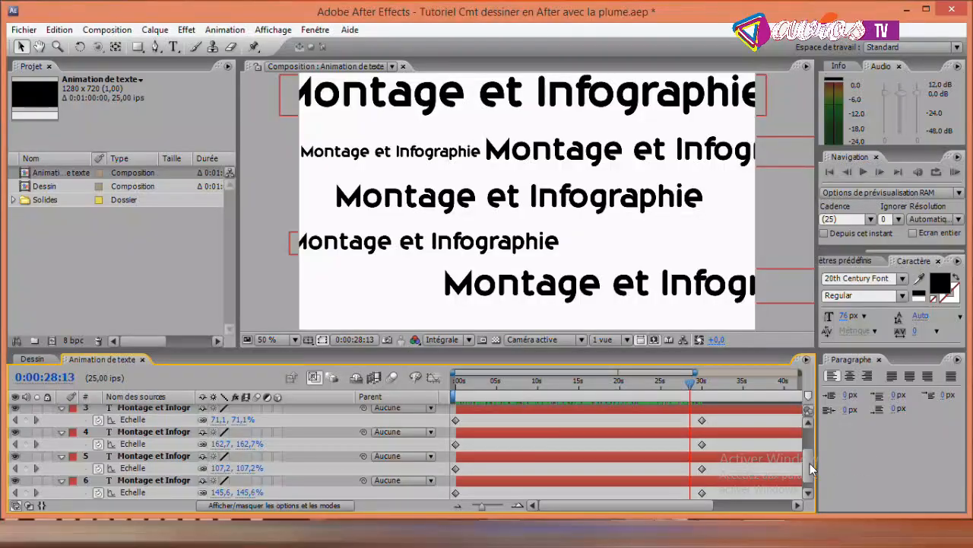
Shorten the work area to end at about 30 seconds, at the last scale keyframes, and bring the current time back inside it.
left_click_drag(810, 463, 807, 430)
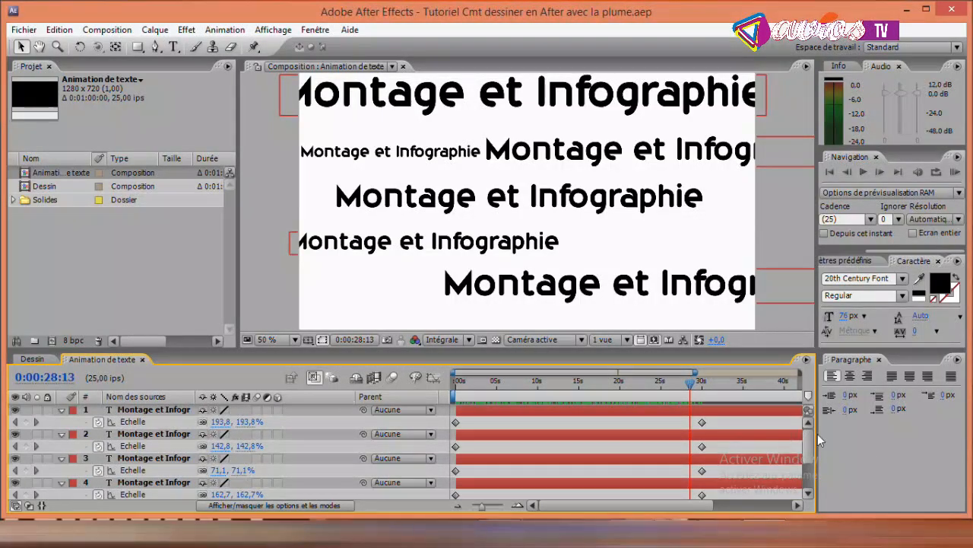
left_click(141, 412)
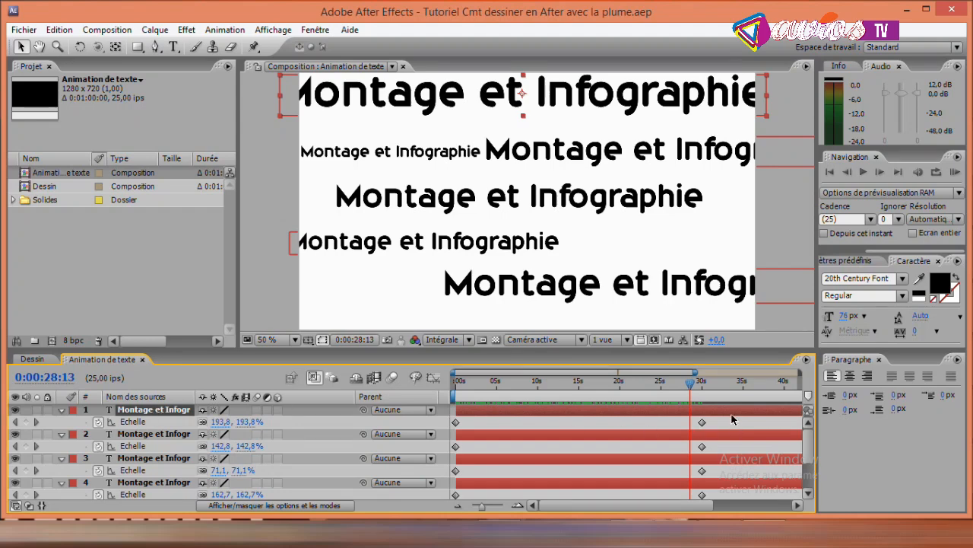
left_click_drag(556, 502, 656, 505)
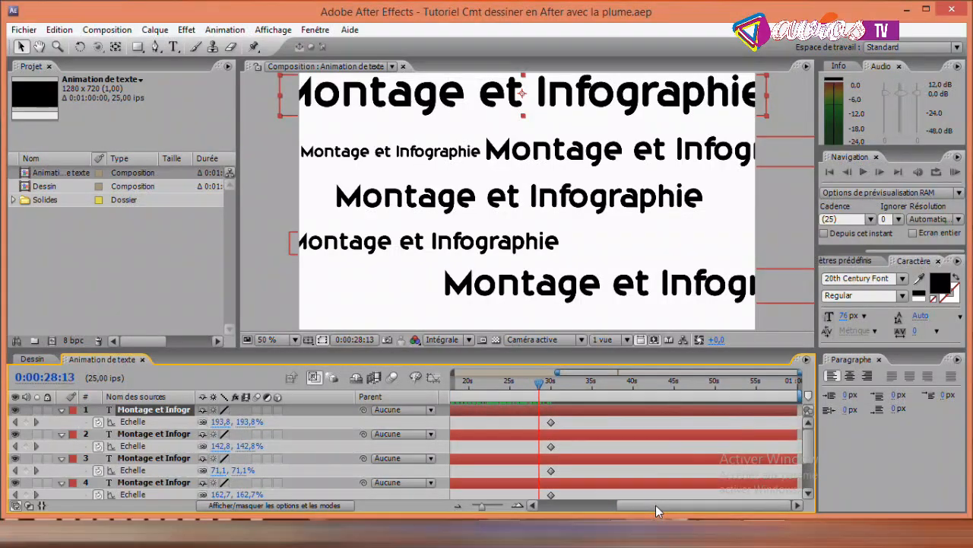
left_click(460, 506)
left_click(460, 506)
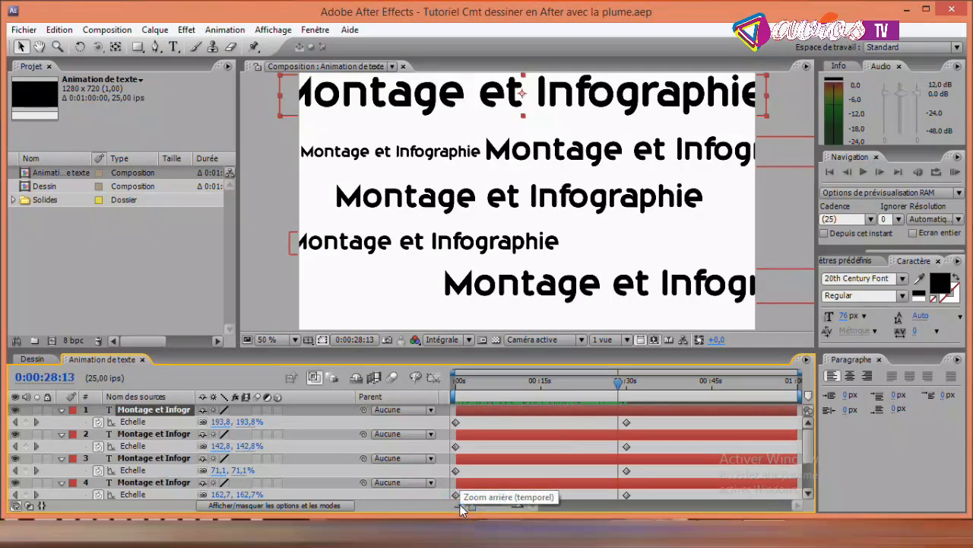
left_click(775, 390)
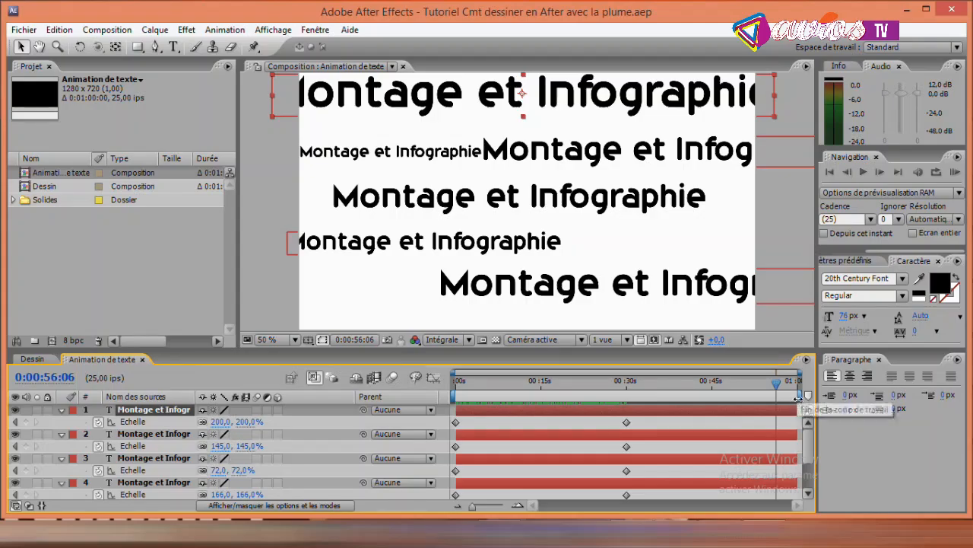
left_click_drag(798, 396, 636, 397)
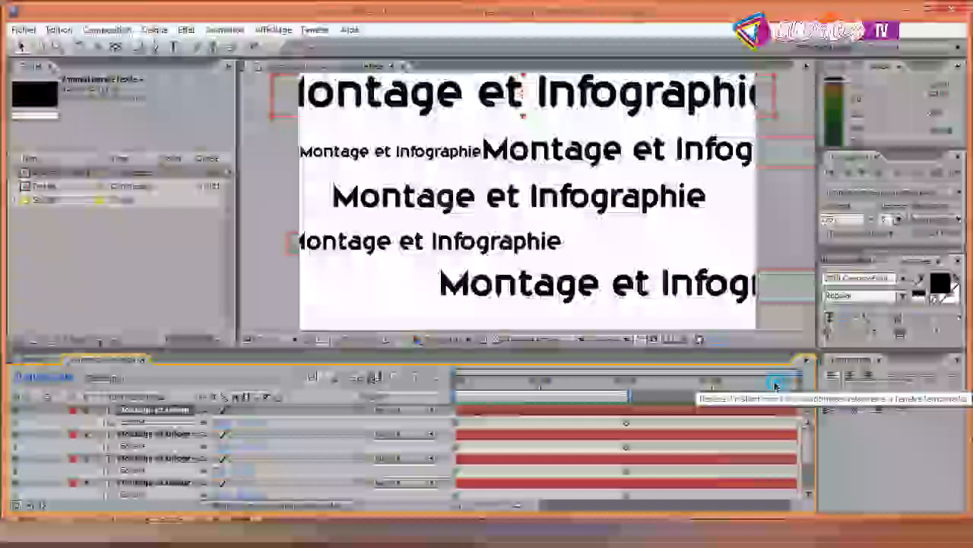
left_click_drag(777, 386, 620, 396)
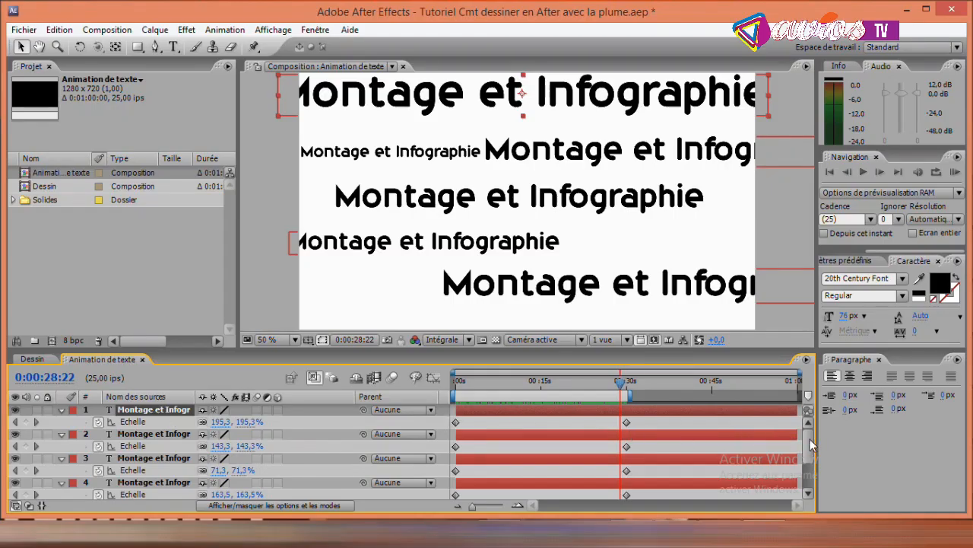
Select all six "Montage et Infographie" text layers, leaving the "Arrière plan" background layer out of the selection.
left_click_drag(810, 438, 809, 479)
left_click(127, 470)
key("ctrl+a")
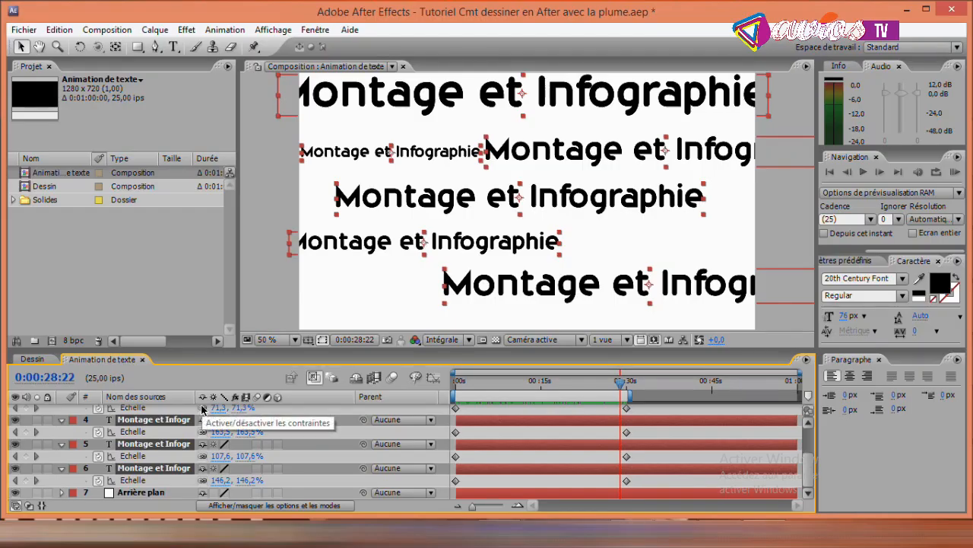
left_click(153, 469)
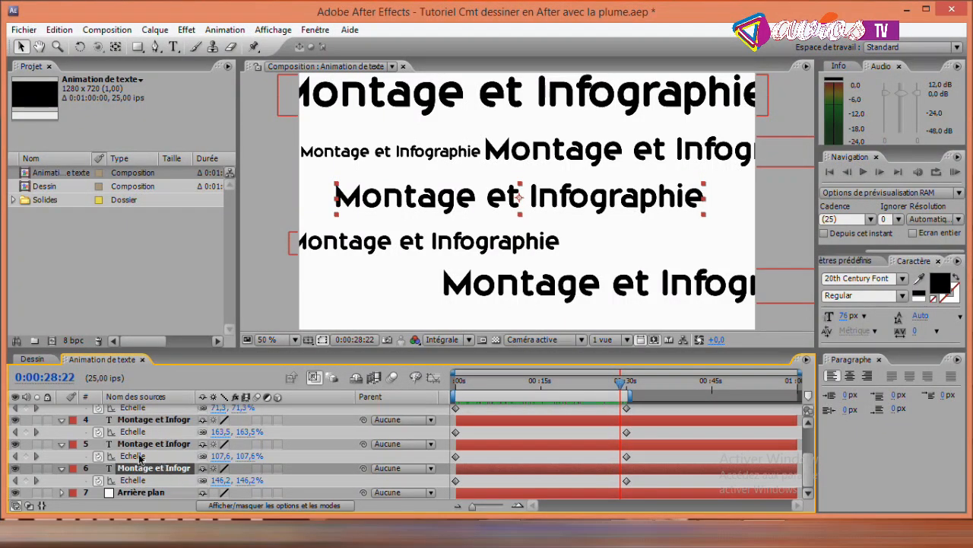
left_click(155, 447, "ctrl")
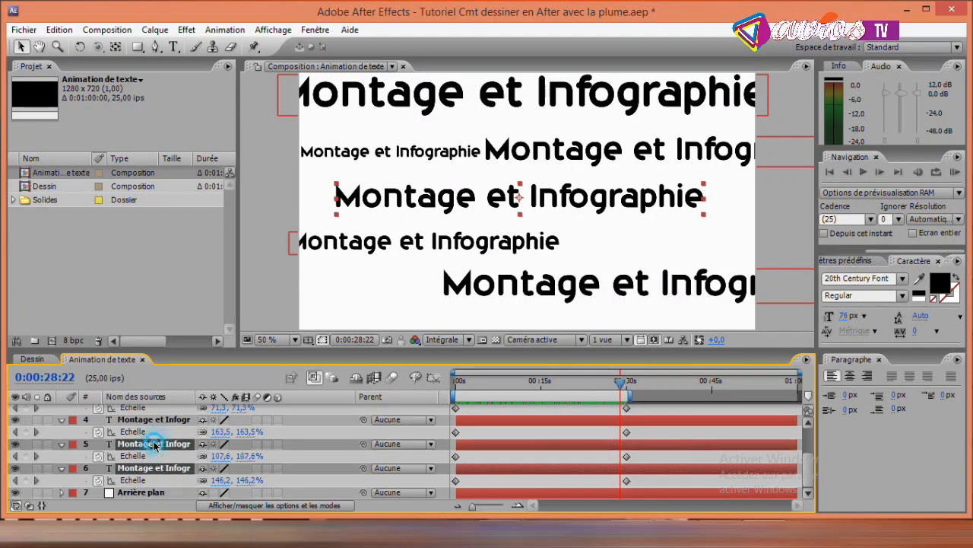
left_click(161, 421, "ctrl")
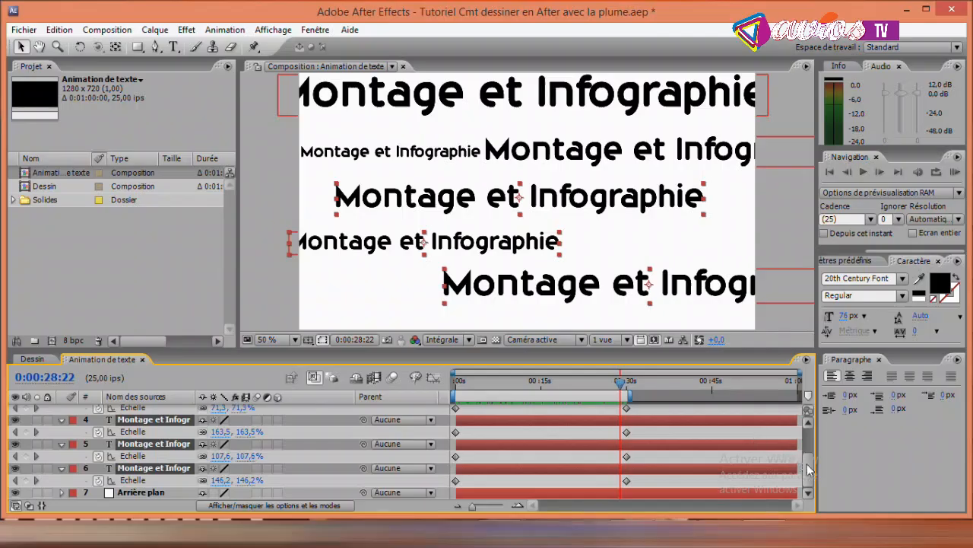
left_click_drag(810, 470, 809, 448)
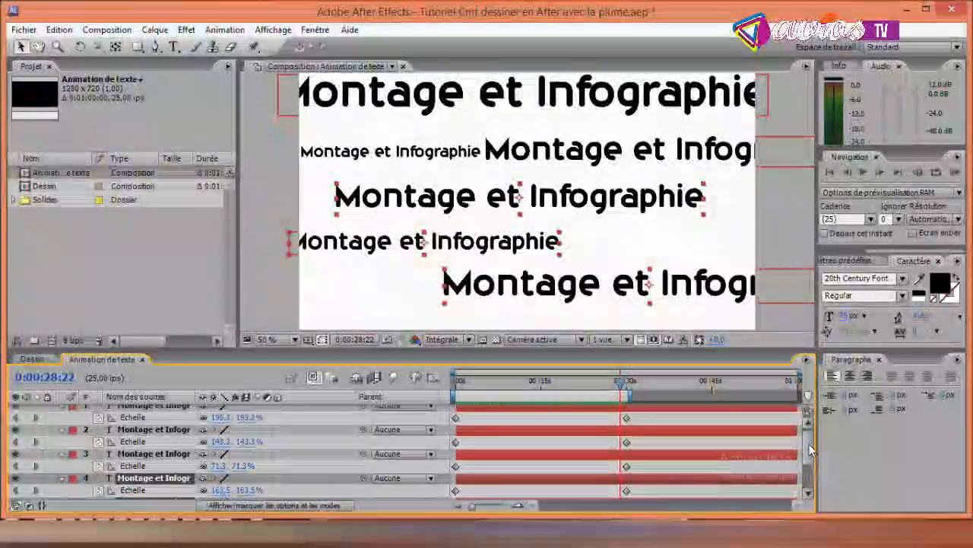
left_click(164, 454, "ctrl")
left_click(173, 430, "ctrl")
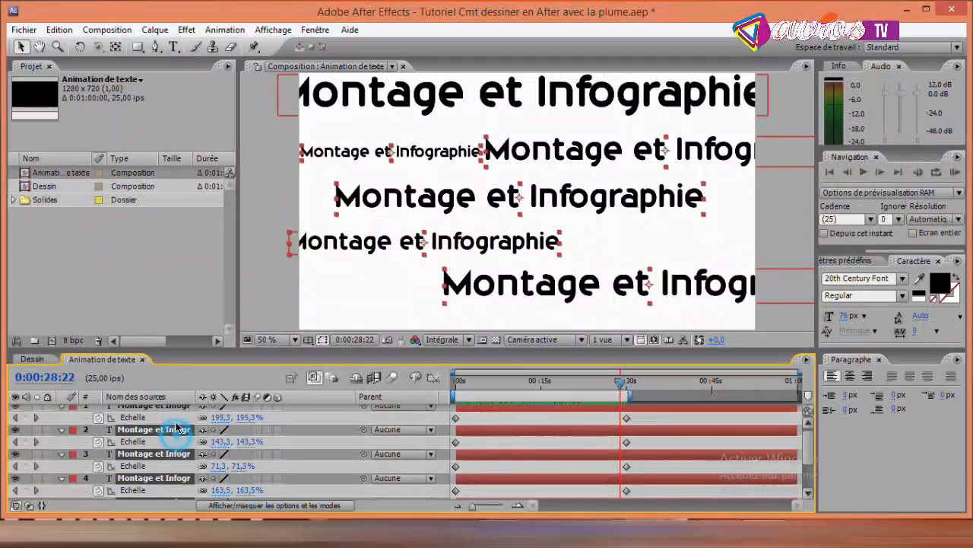
left_click(172, 405, "ctrl")
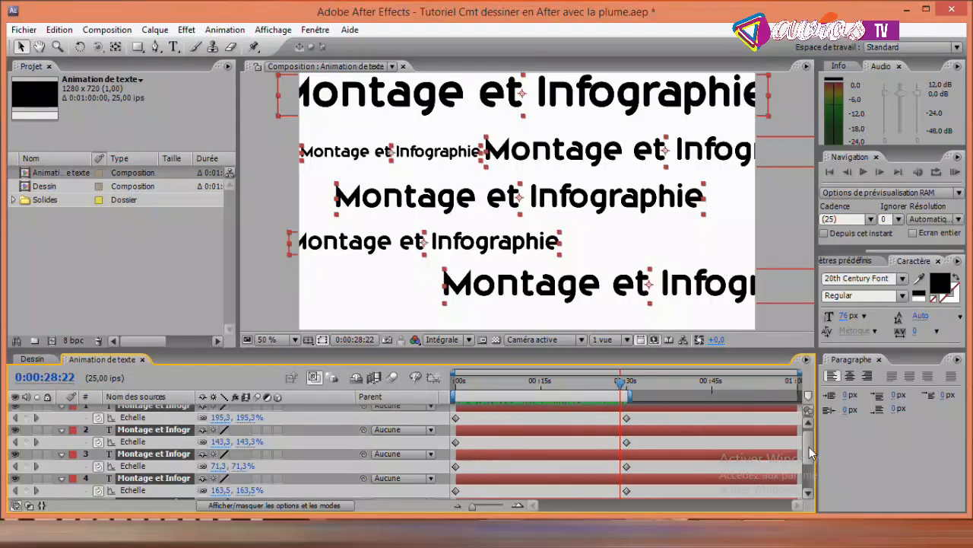
left_click_drag(810, 452, 808, 435)
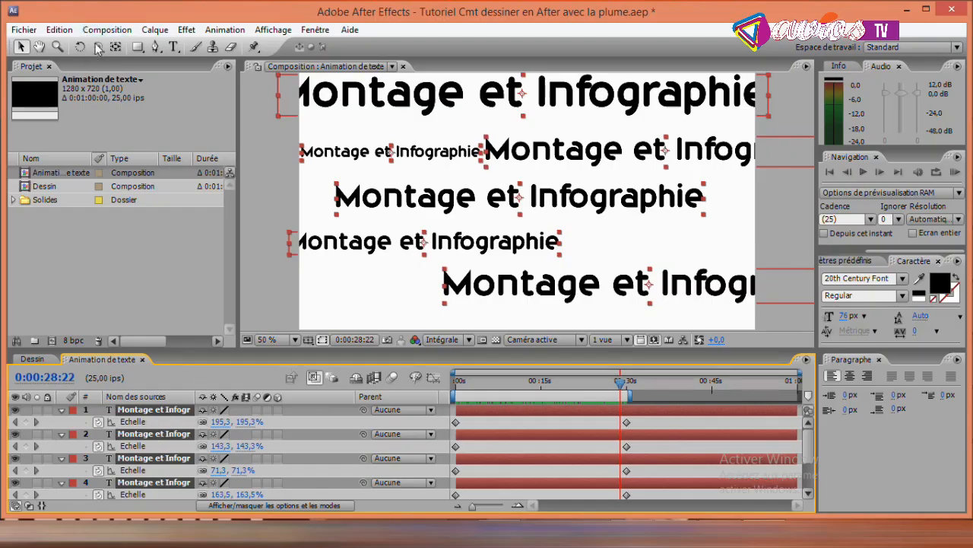
Precompose the selected text layers as "Montage et Infographie" with all attributes transferred, and scrub back towards the start to check the animation.
left_click(155, 30)
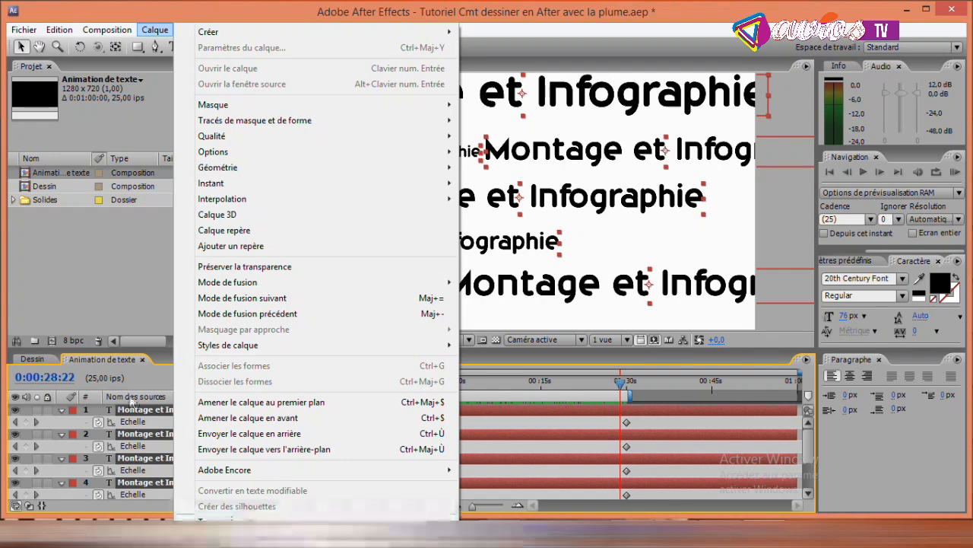
key("ctrl+shift+c")
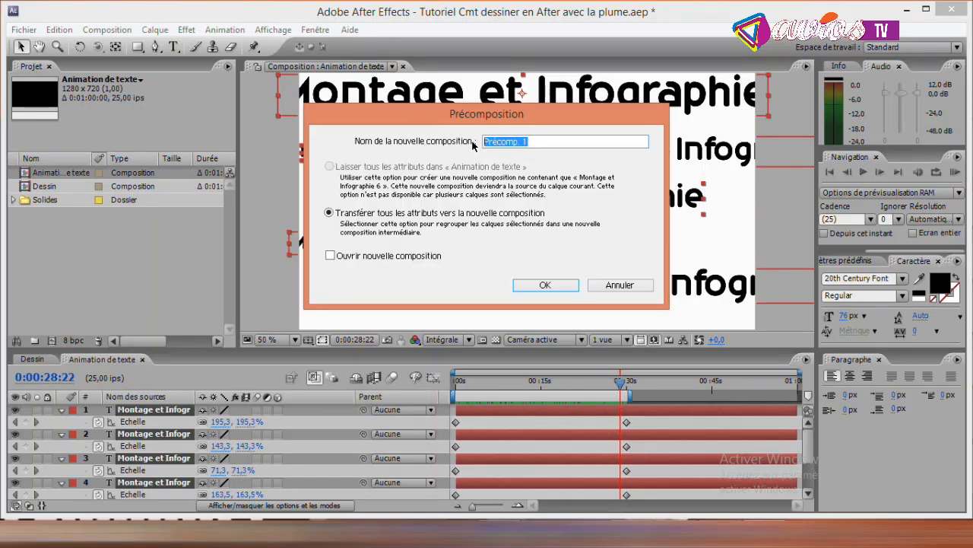
type("Montage et Infographie")
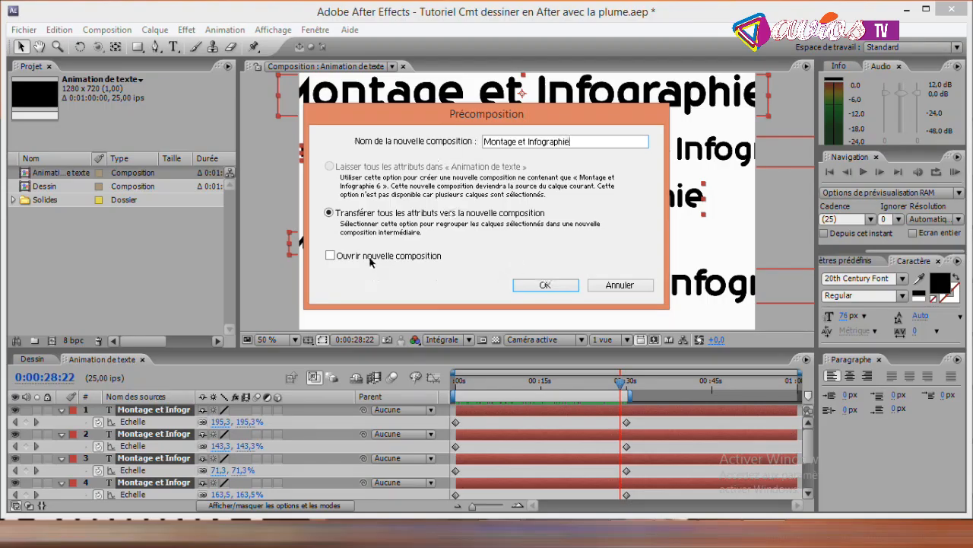
left_click(545, 285)
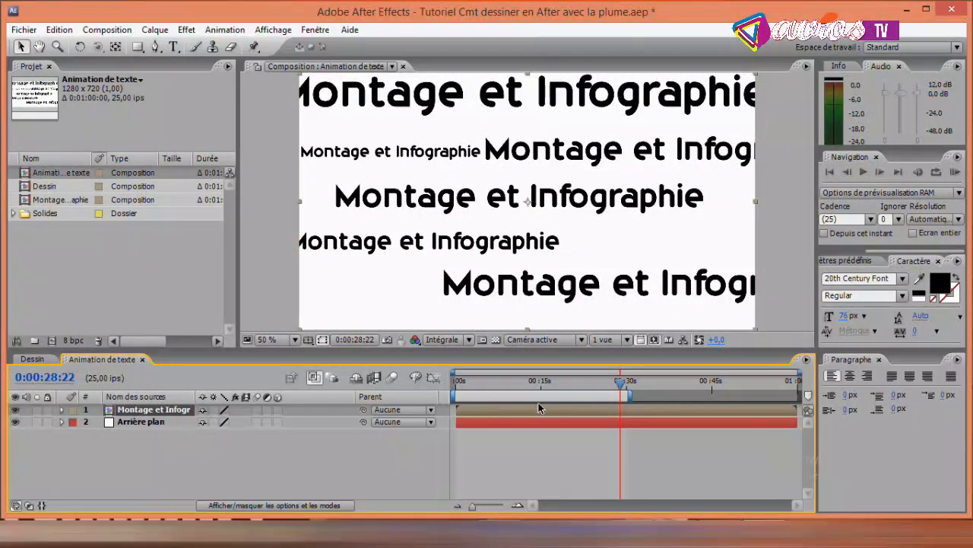
mouse_move(620, 387)
left_mouse_down()
mouse_move(457, 386)
mouse_move(621, 382)
left_mouse_up()
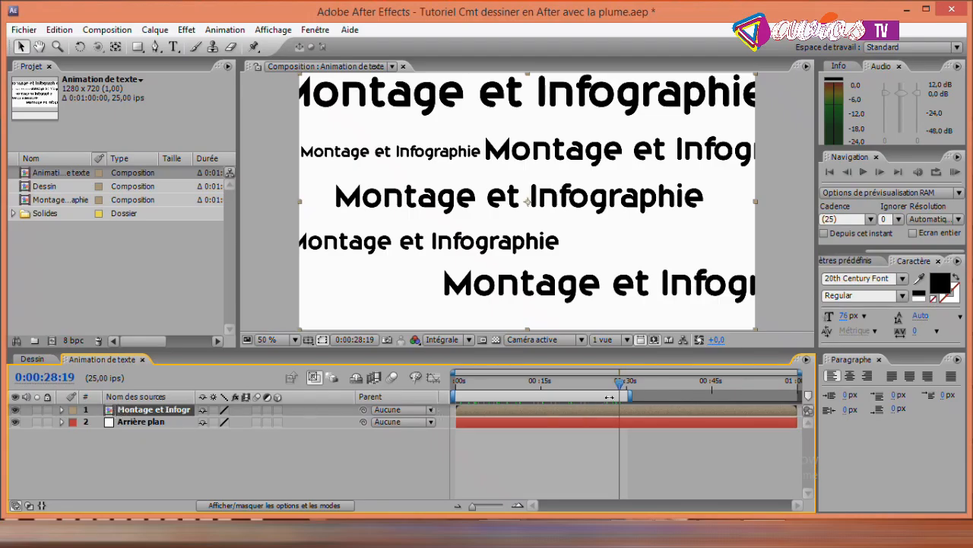
left_click_drag(623, 386, 460, 386)
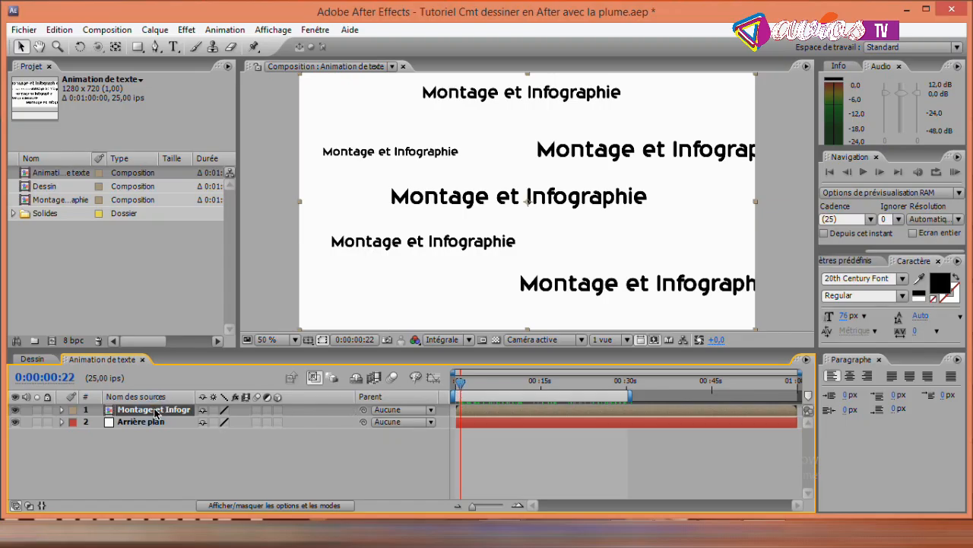
Duplicate the "Montage et Infographie" precomposition layer and, with the time at 0 seconds, offset the copy down and to the left.
left_click(60, 30)
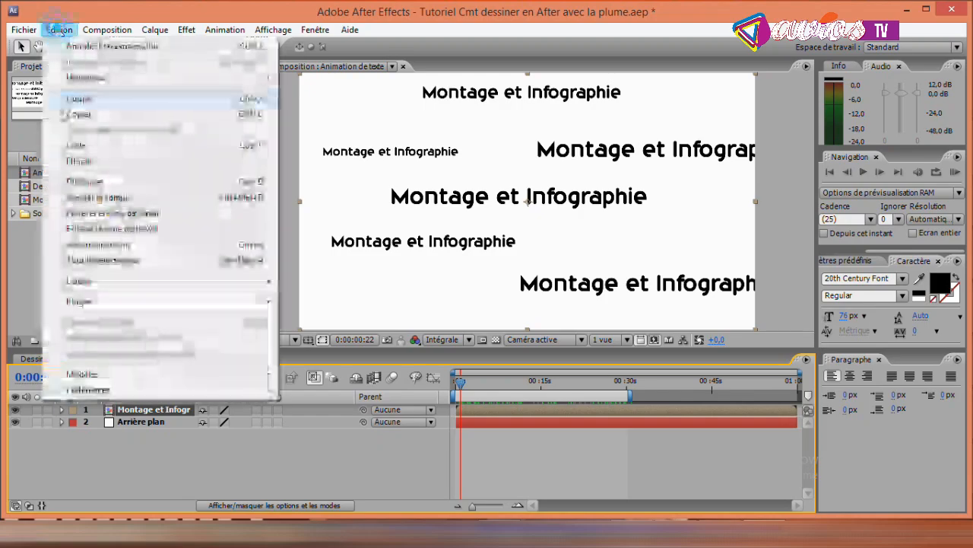
left_click(84, 181)
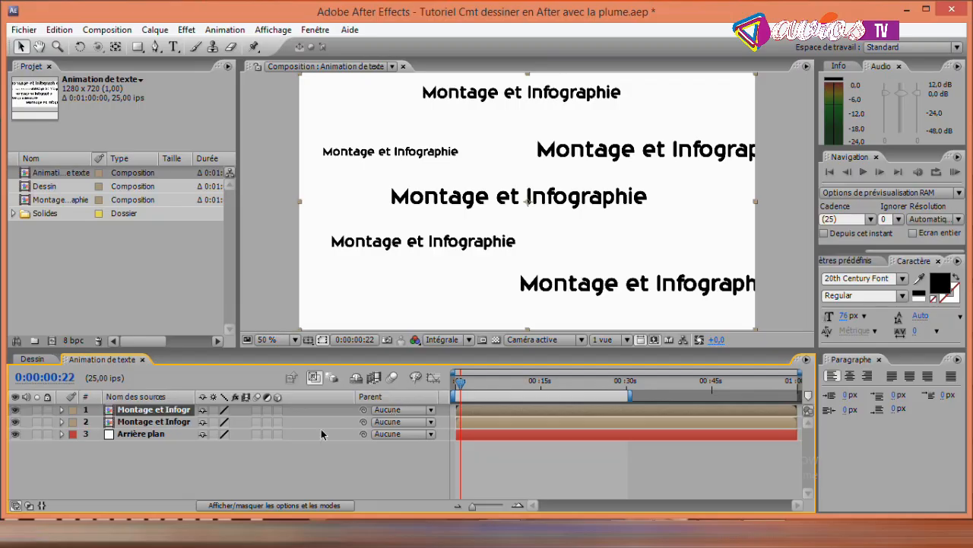
left_click_drag(459, 389, 456, 388)
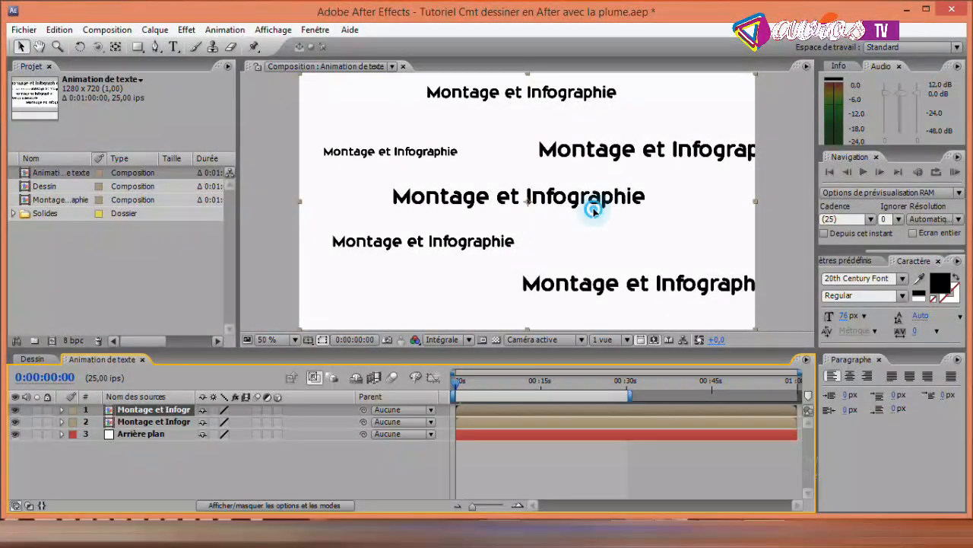
left_click_drag(587, 206, 547, 238)
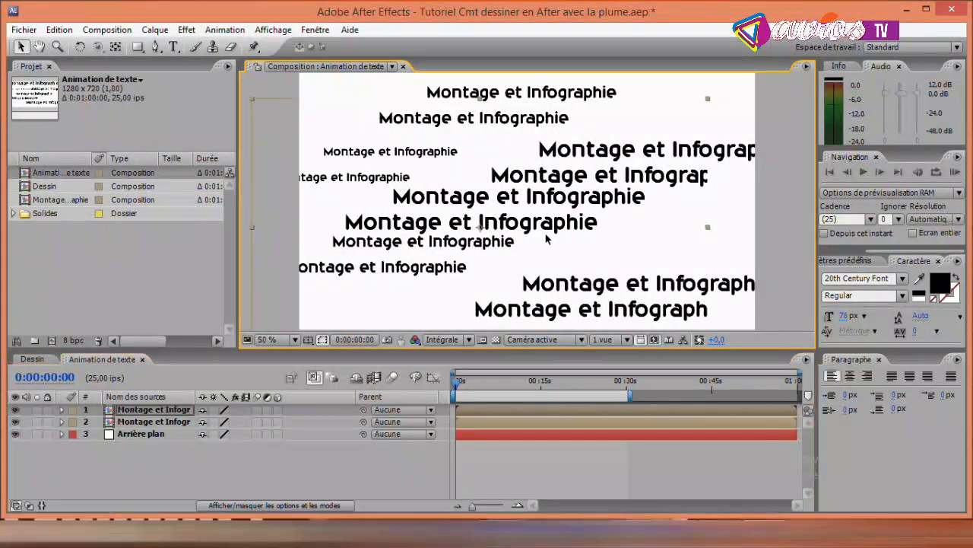
Scale the offset copy of the precomposition to 217%.
left_click(177, 413)
key("s")
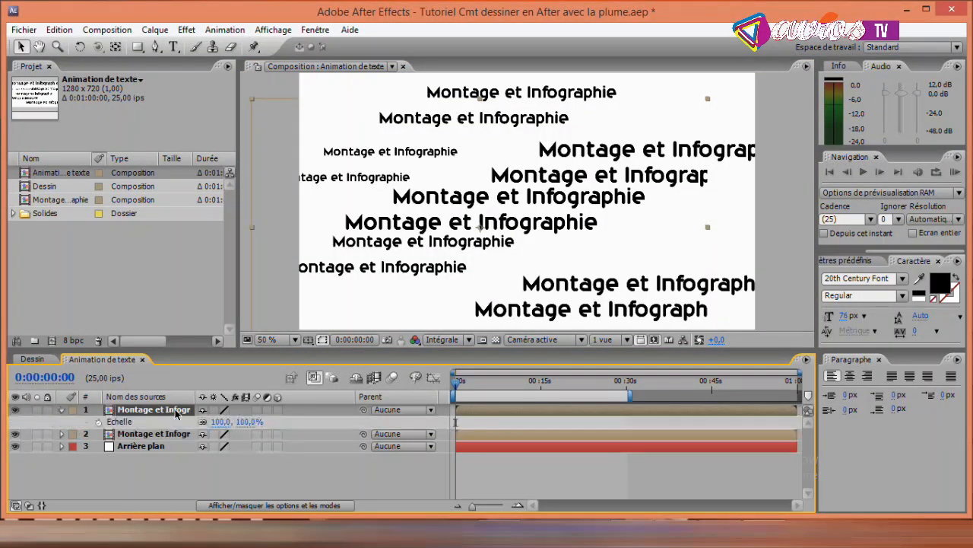
left_click_drag(221, 421, 291, 409)
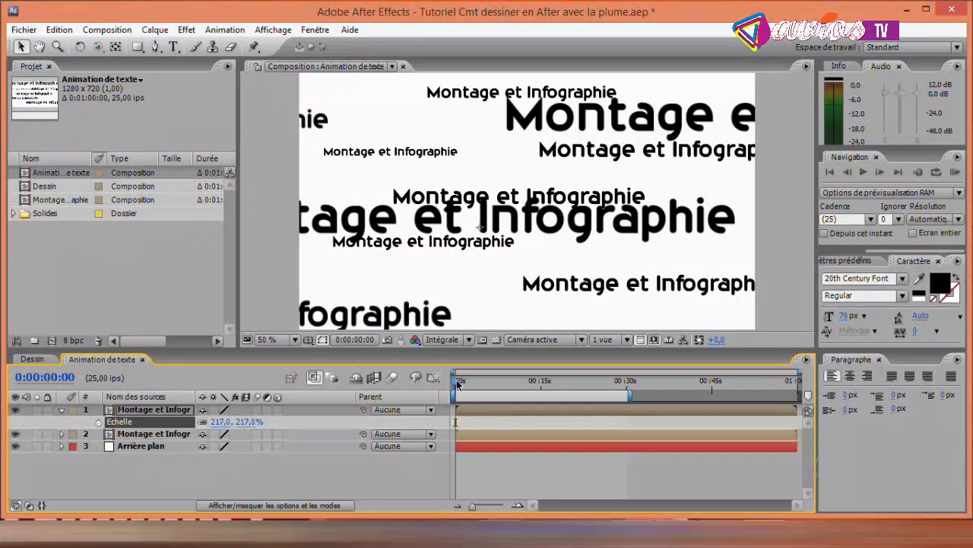
left_click_drag(457, 384, 409, 382)
Set the enlarged copy's opacity to 20% and scrub through the first seconds to check it behind the main text.
left_click(161, 410)
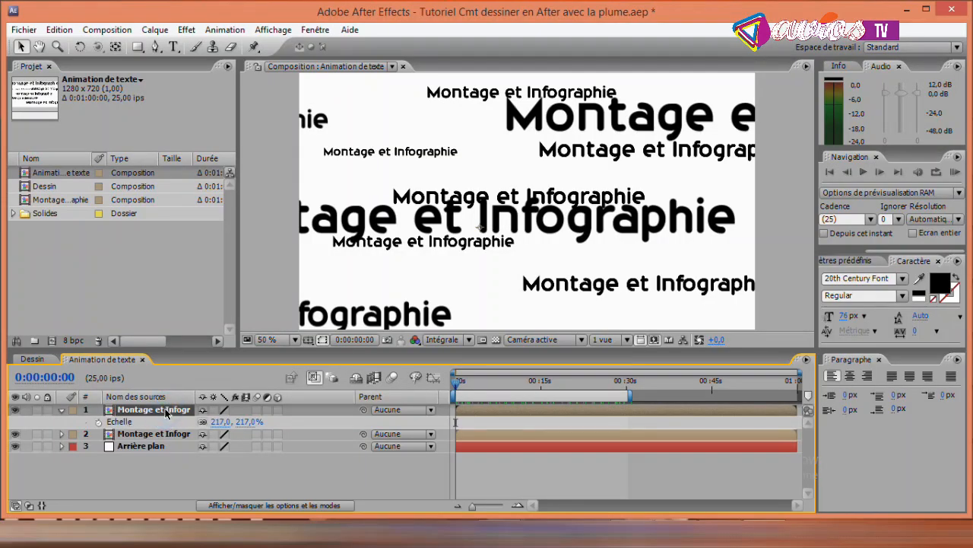
key("t")
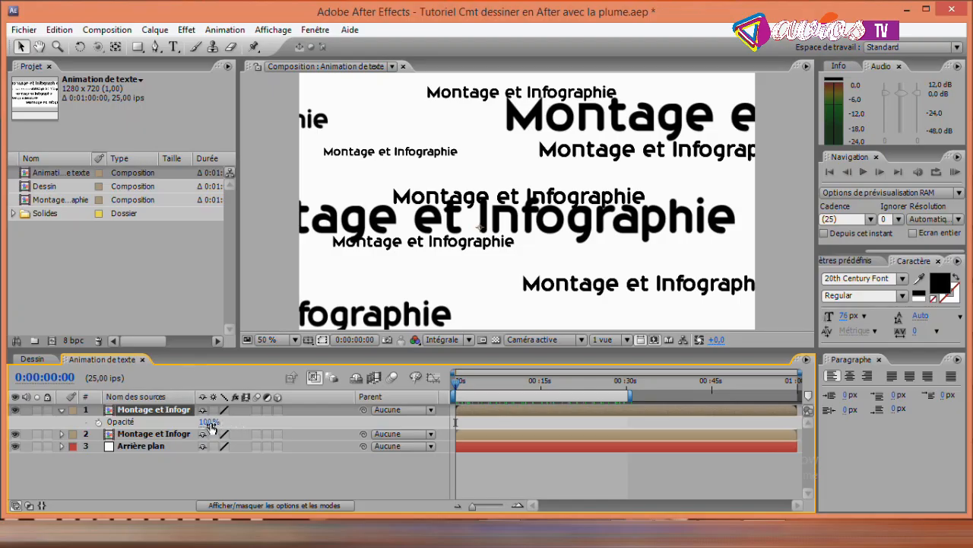
left_click_drag(205, 422, 152, 423)
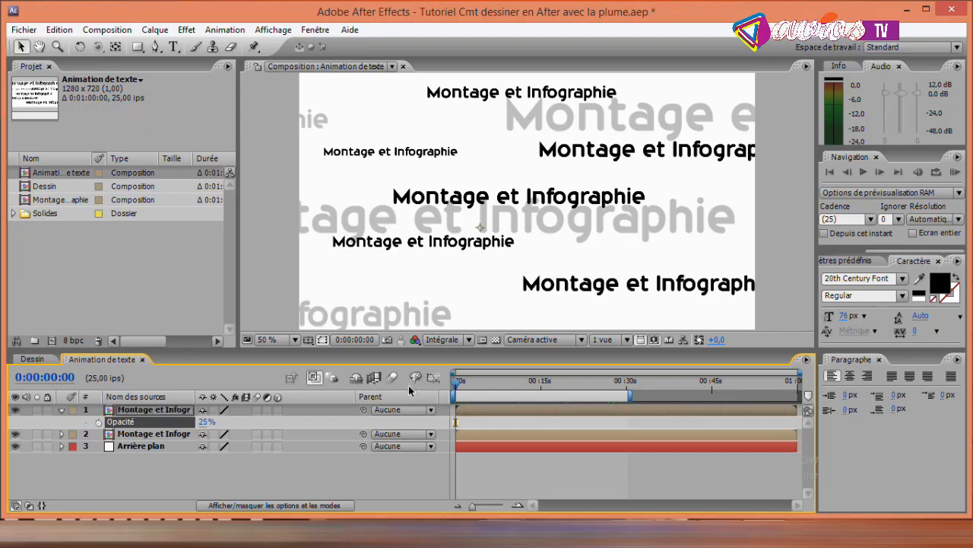
left_click_drag(458, 386, 508, 382)
left_click(207, 421)
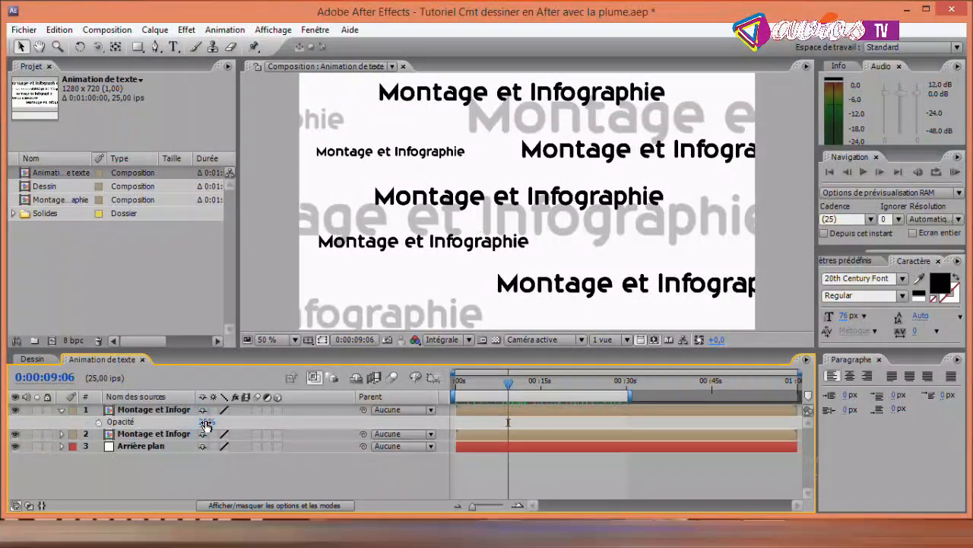
type("20")
key("Return")
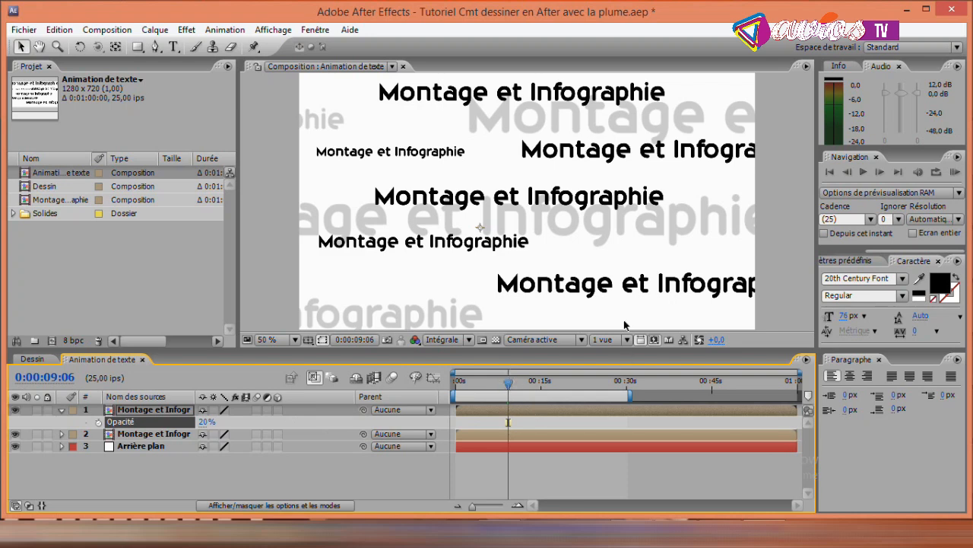
mouse_move(513, 378)
left_mouse_down()
mouse_move(483, 383)
mouse_move(676, 388)
mouse_move(495, 386)
left_mouse_up()
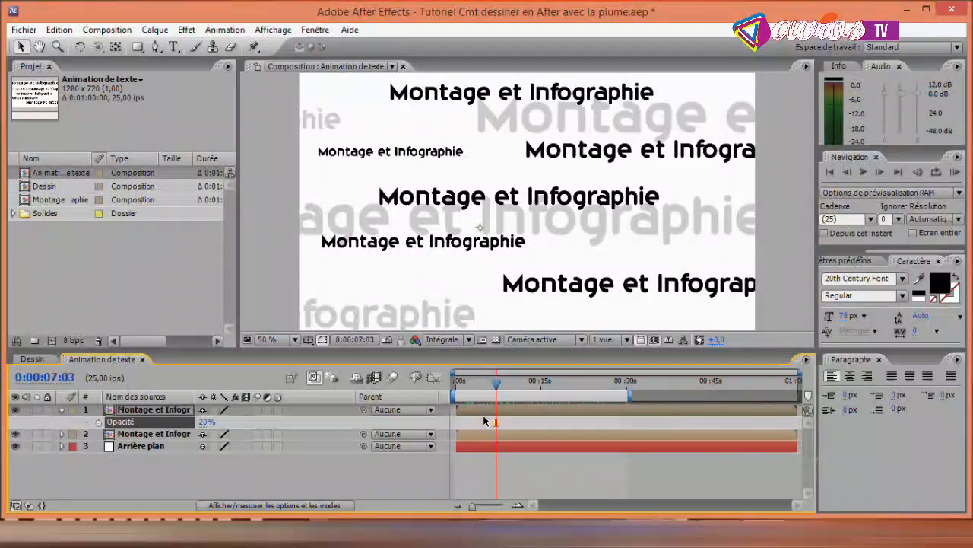
Duplicate the faded enlarged layer and move the new copy, at 10% opacity, up and to the right in the frame.
left_click(165, 411)
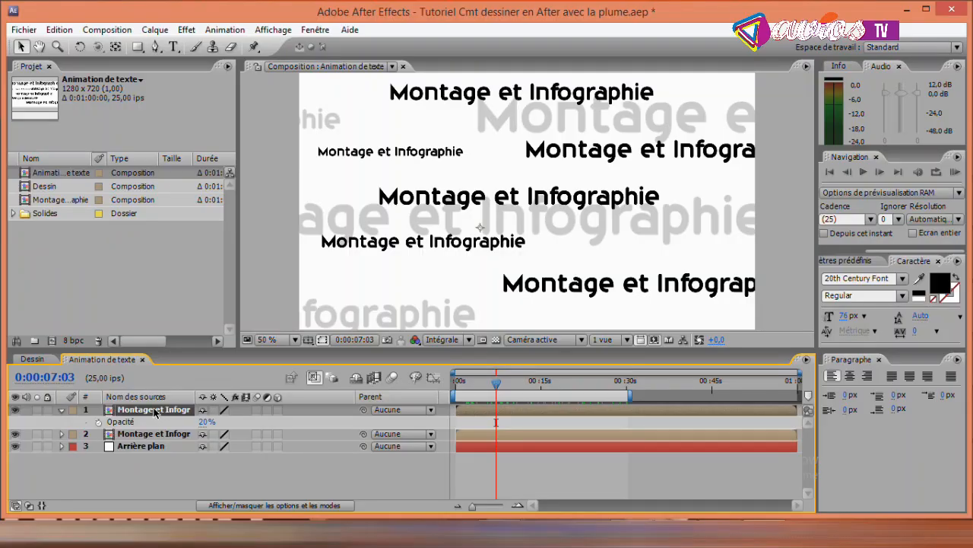
left_click(155, 411)
key("ctrl+d")
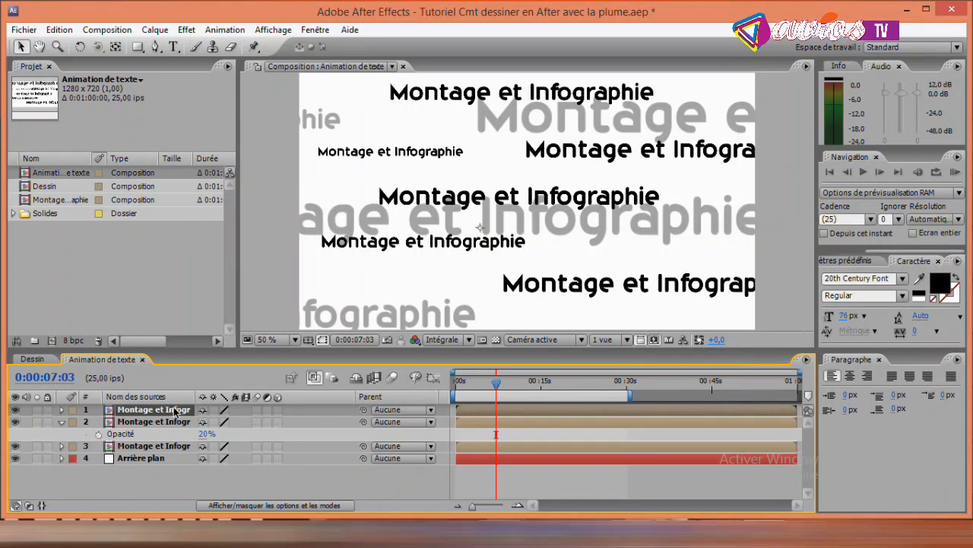
key("t")
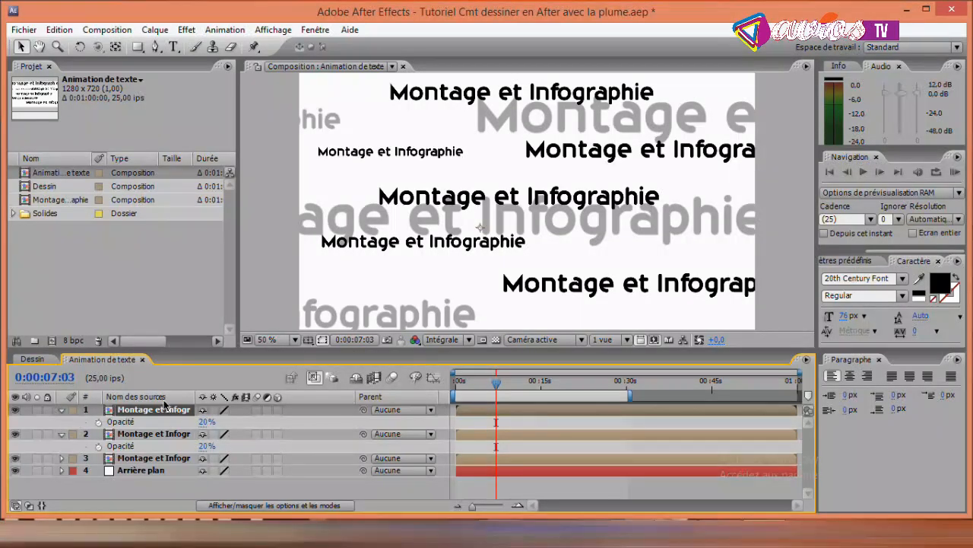
left_click_drag(206, 423, 195, 421)
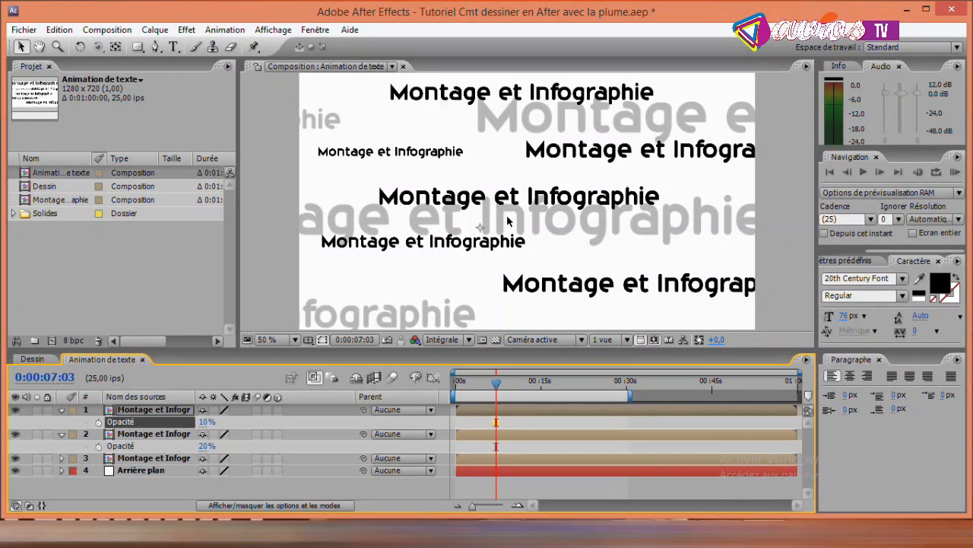
left_click_drag(536, 219, 727, 174)
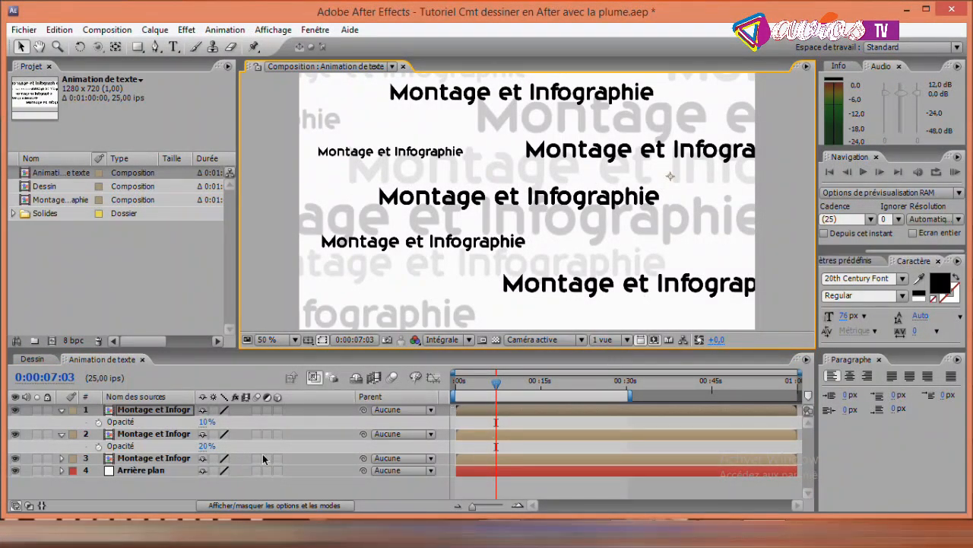
Set the newest copy's opacity to 5% and scrub to about 38 seconds to check the layered text animation.
left_click(205, 421)
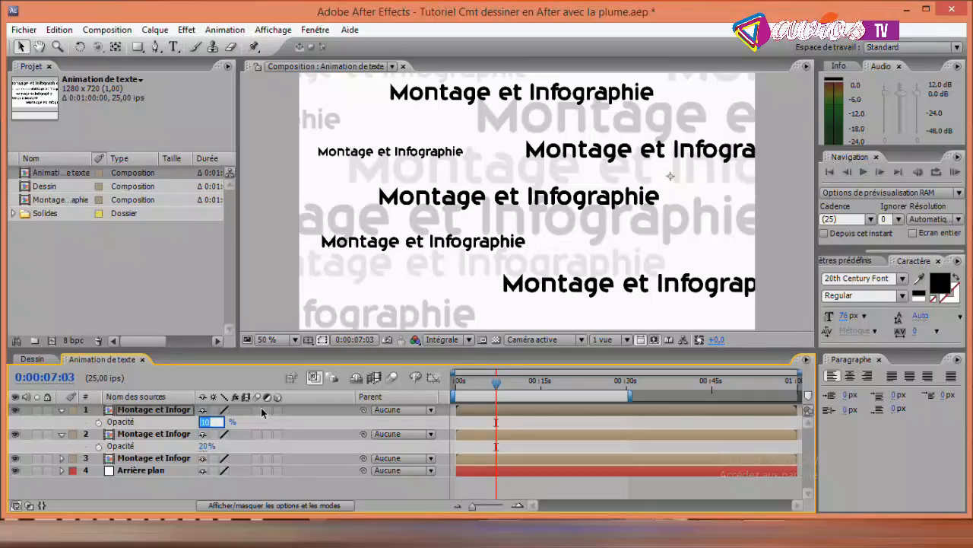
type("5")
key("Return")
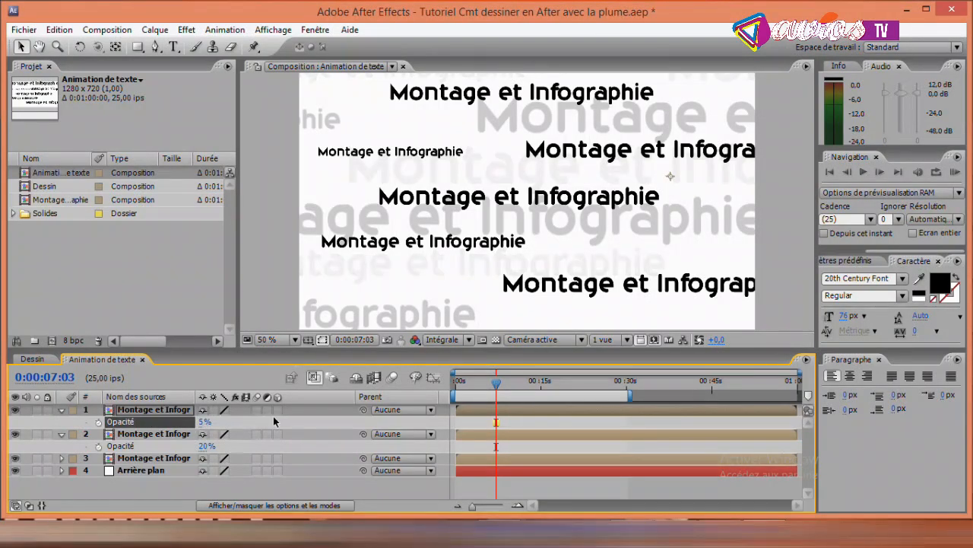
left_click_drag(495, 387, 674, 380)
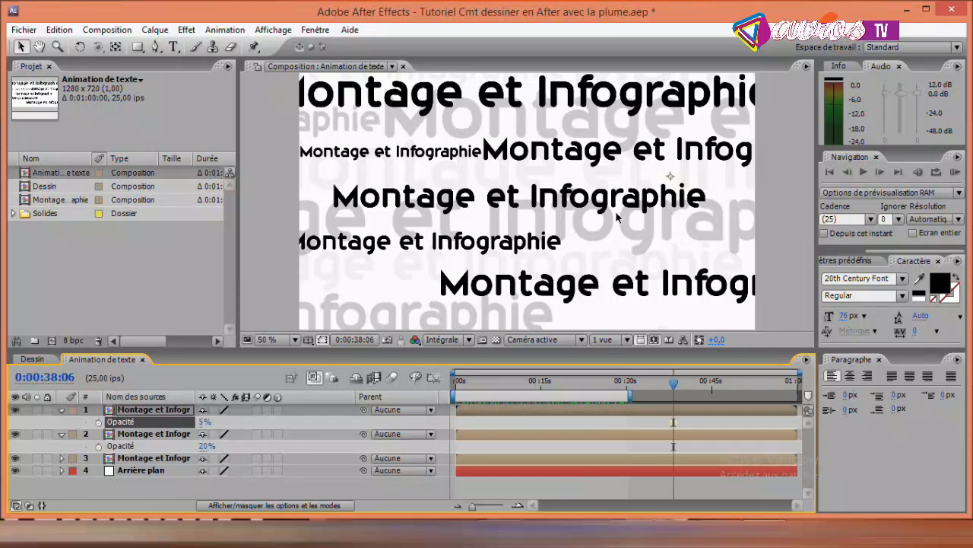
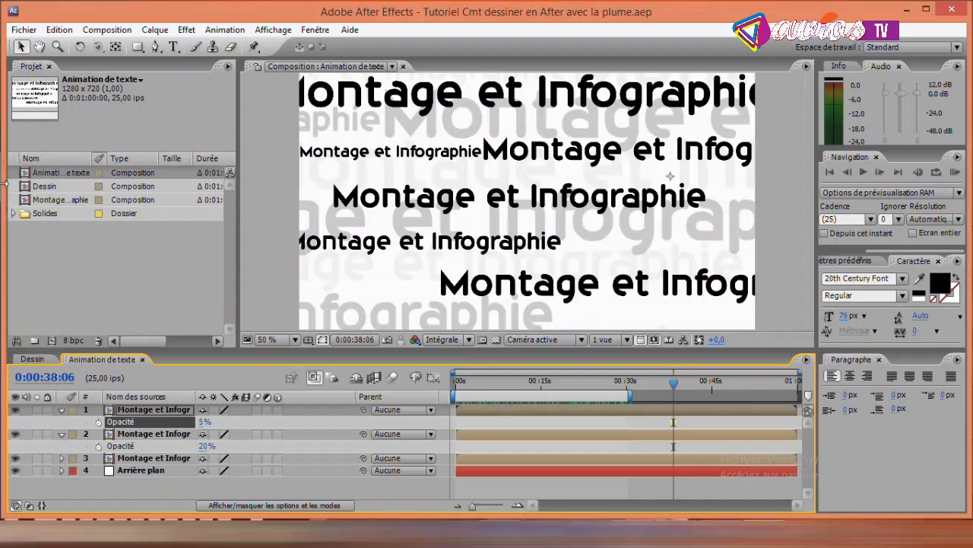
Open the "Montage et Infographie" precomposition, identify the text layer in the middle of the frame and display its scale property.
left_click(28, 202)
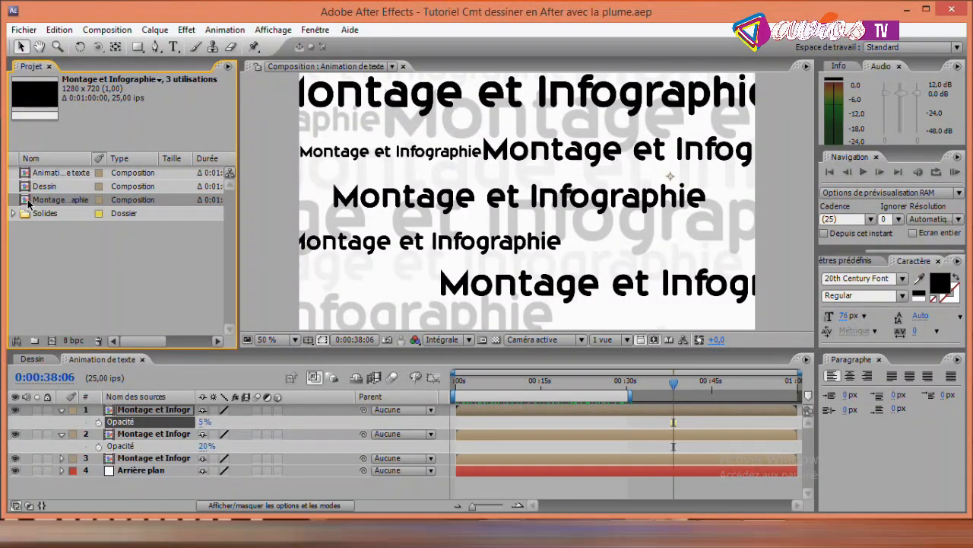
double_click(45, 200)
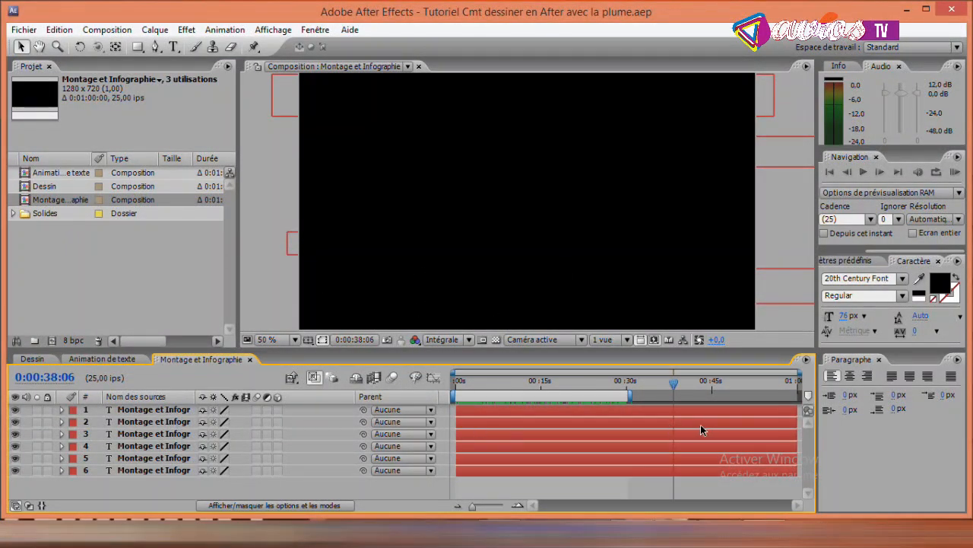
left_click(147, 448)
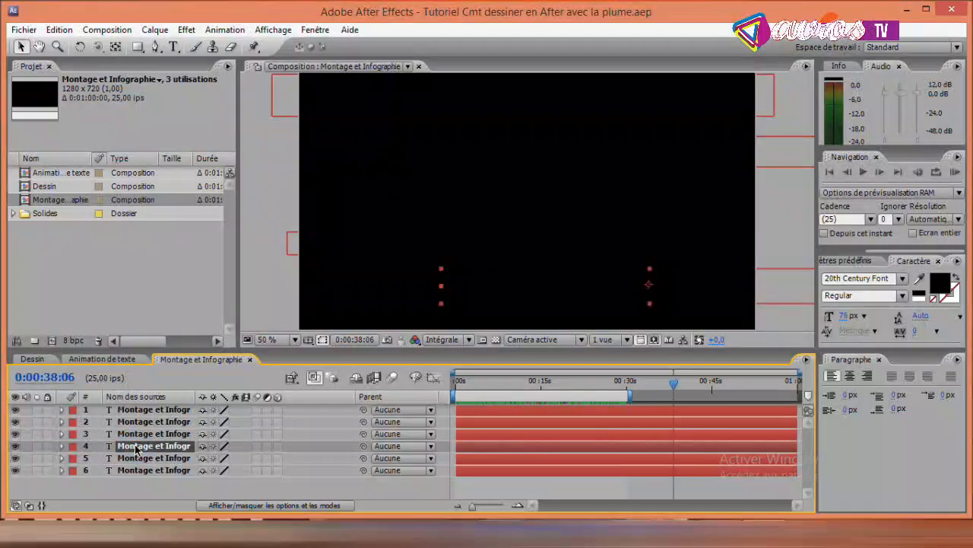
left_click(152, 434)
left_click(153, 423)
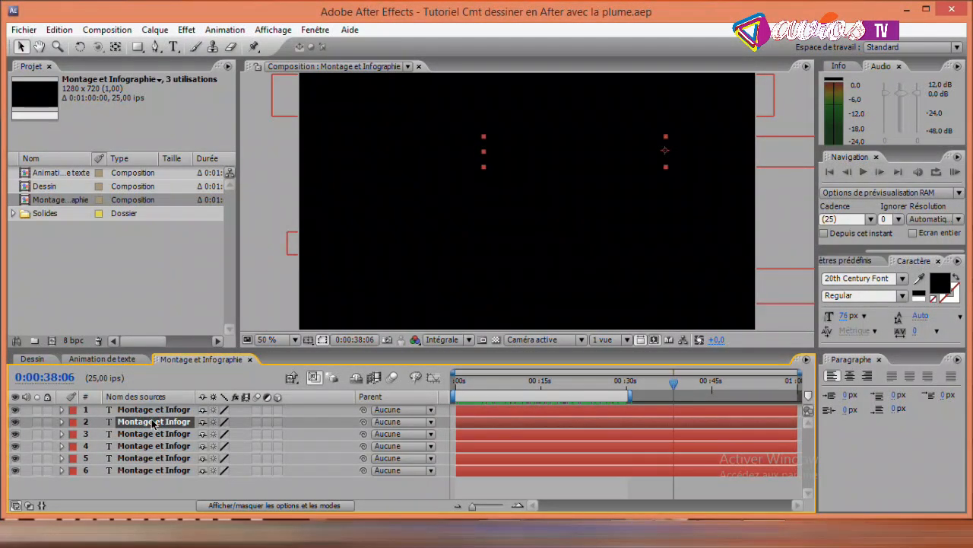
left_click(153, 411)
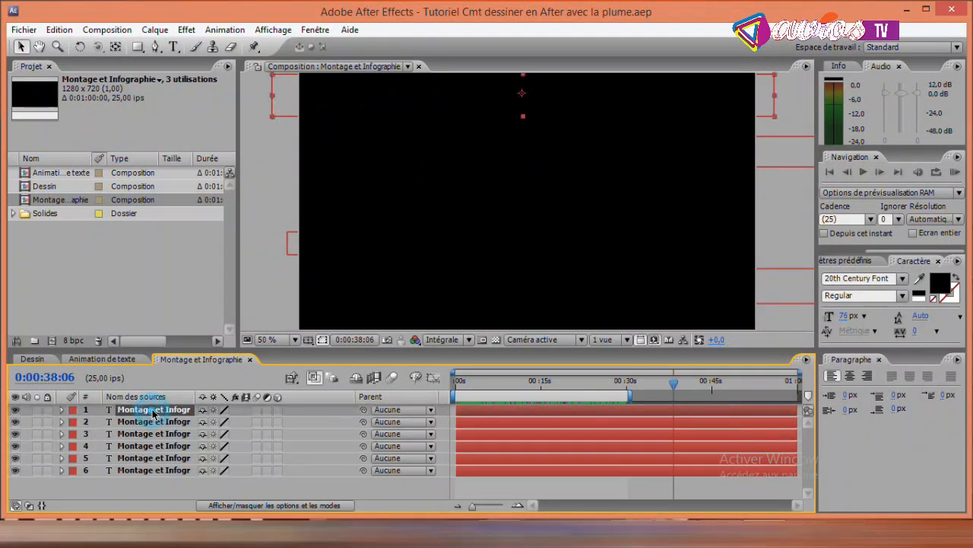
left_click(154, 458)
left_click(156, 471)
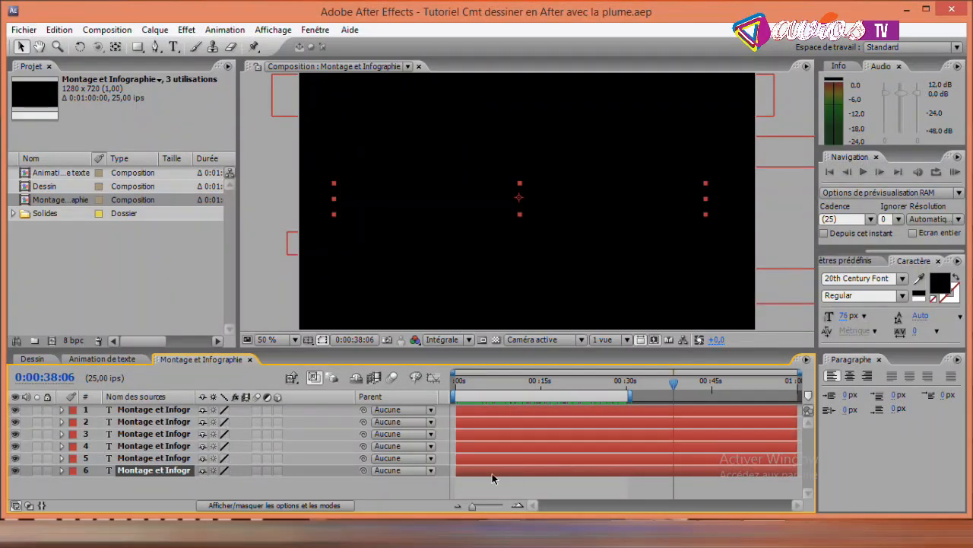
key("s")
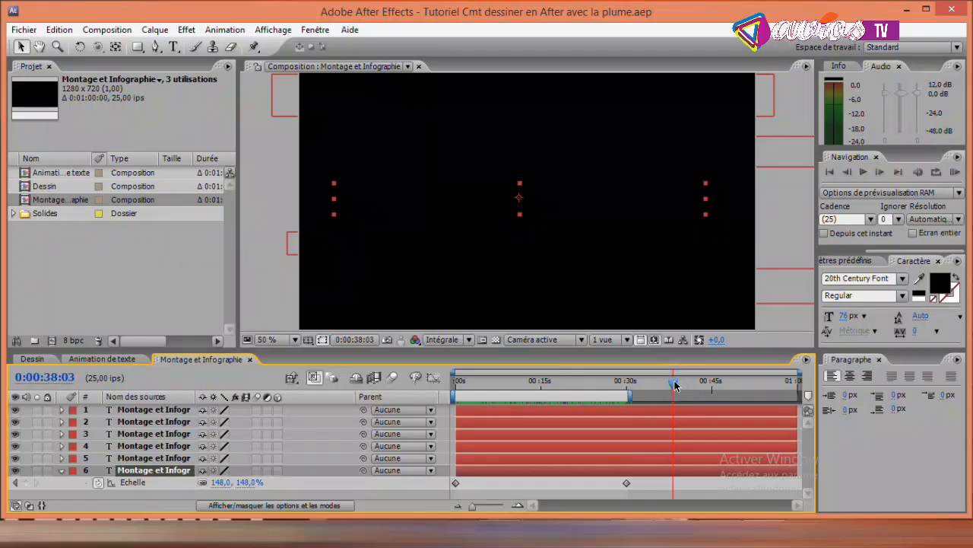
Try a 298% scale on the middle text at the 30-second keyframe and check it in the "Animation de texte" composition.
left_click_drag(676, 385, 622, 385)
left_click_drag(219, 484, 321, 473)
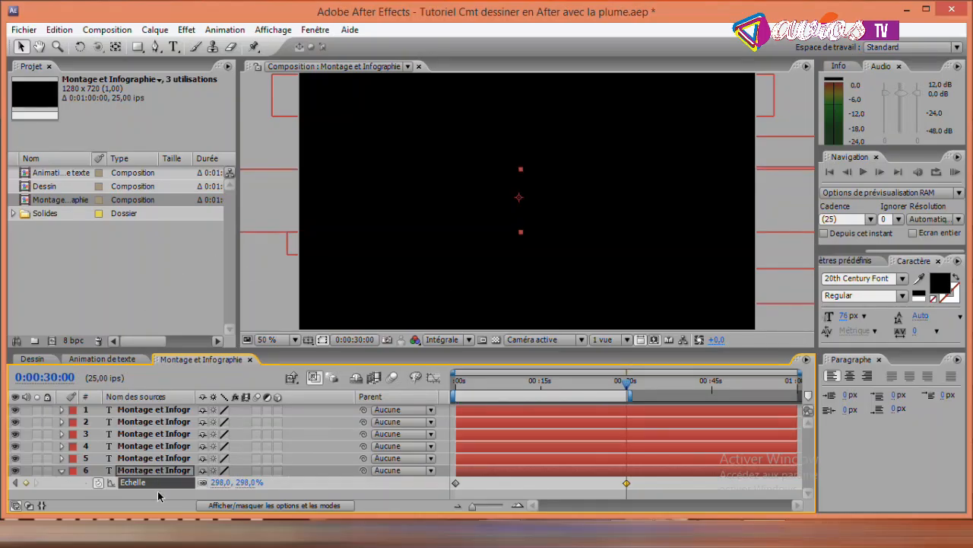
left_click(102, 361)
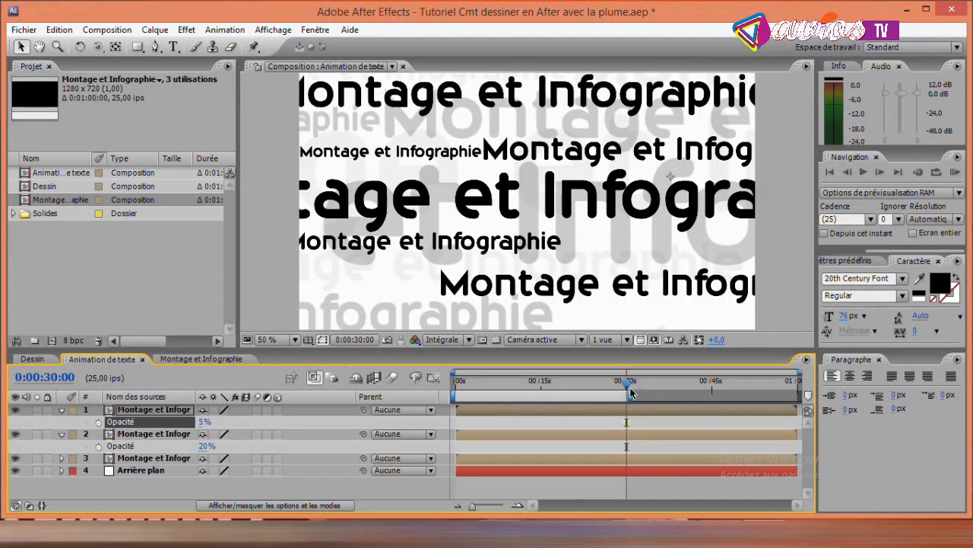
left_click_drag(630, 392, 650, 394)
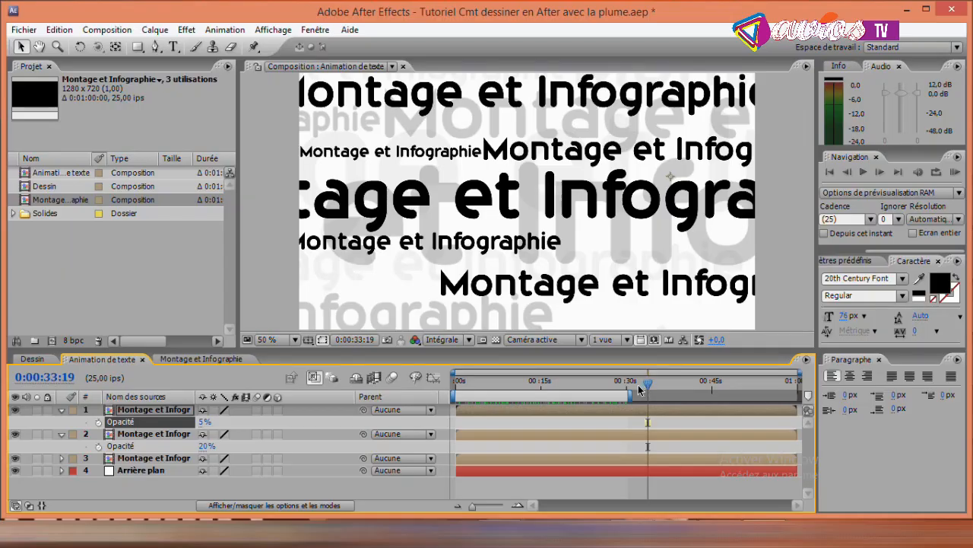
key("shift+End")
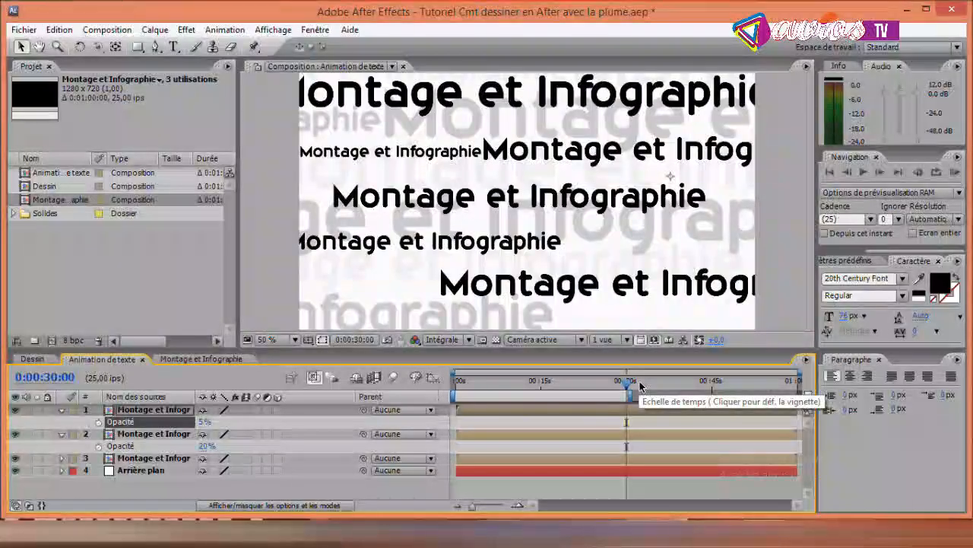
Set the middle text's scale to 194% at 30 seconds in the precomposition and check its three layered uses in "Animation de texte".
left_click(201, 358)
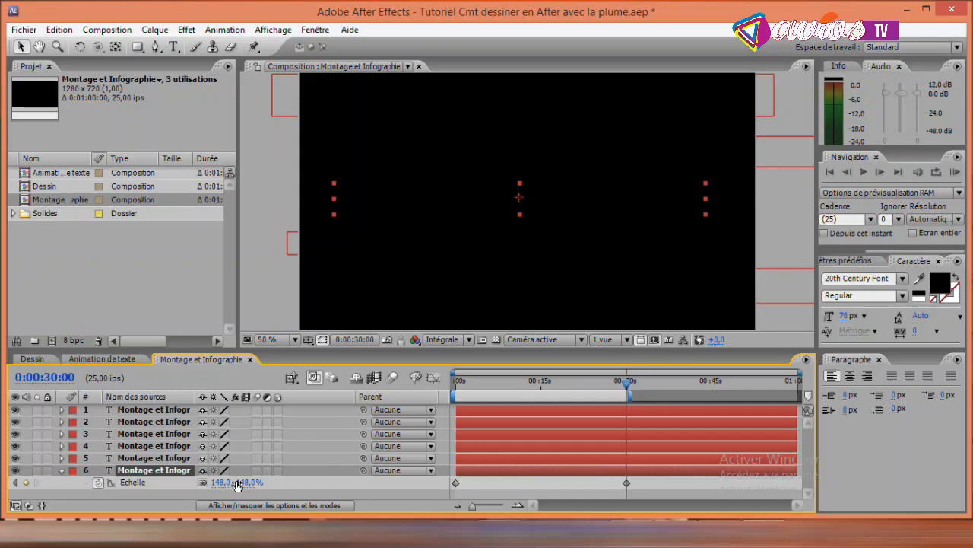
left_click_drag(237, 485, 248, 481)
left_click(102, 359)
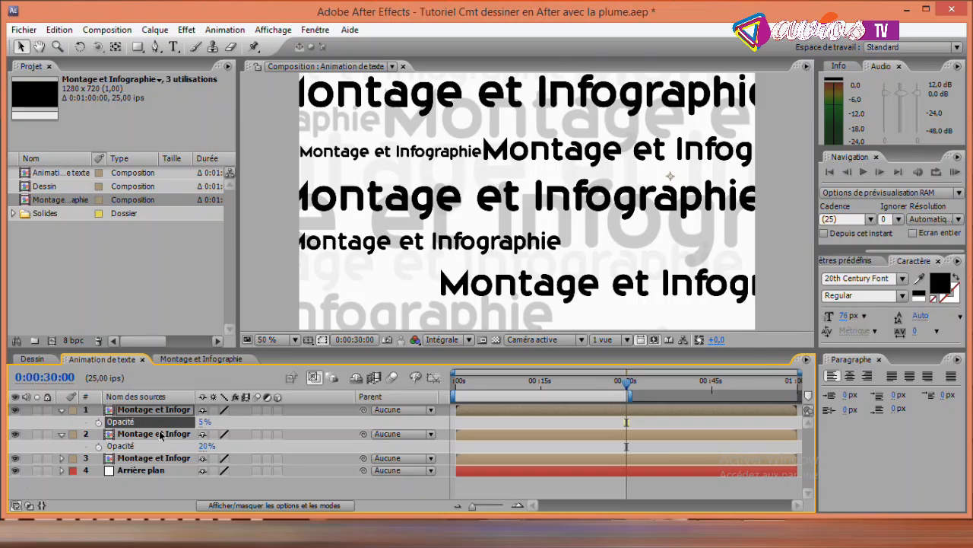
left_click(201, 358)
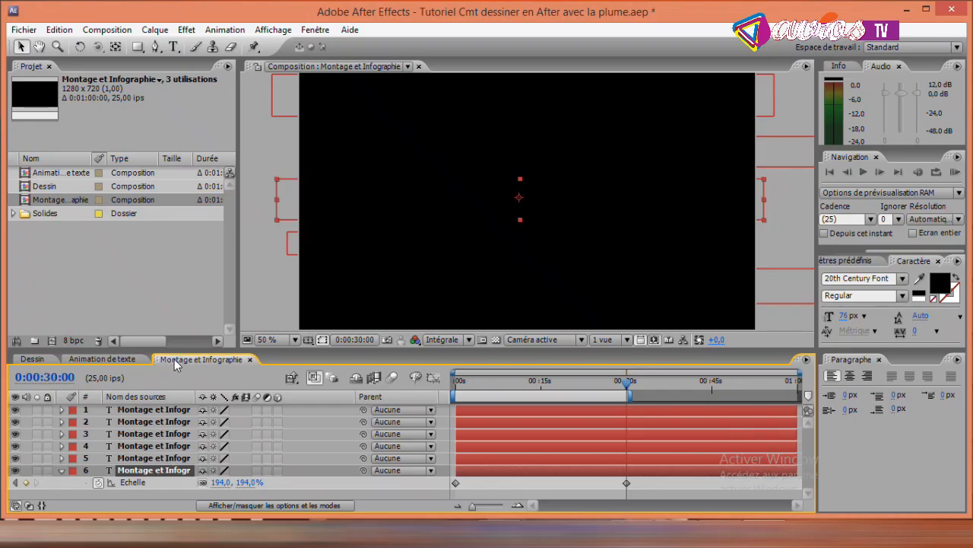
left_click(95, 361)
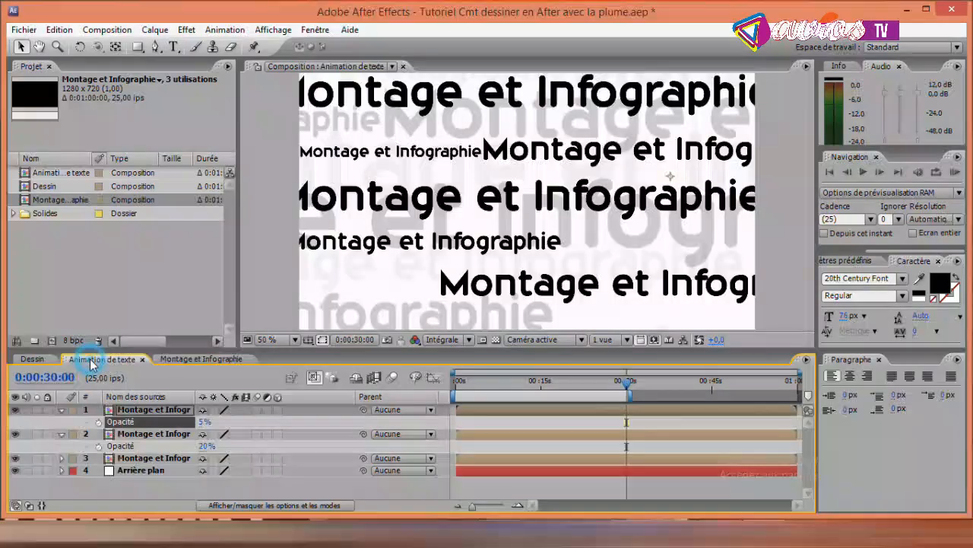
left_click(144, 410)
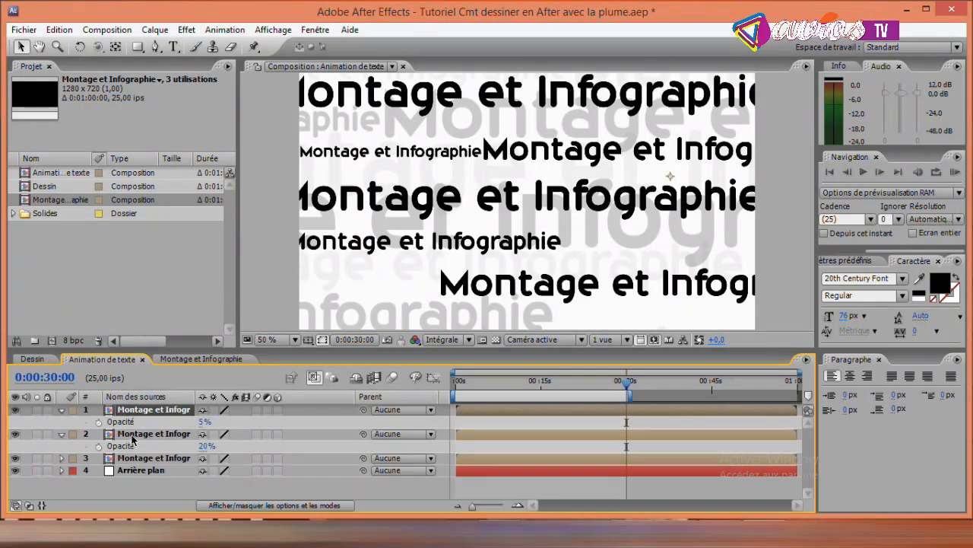
left_click(132, 436)
left_click(145, 458)
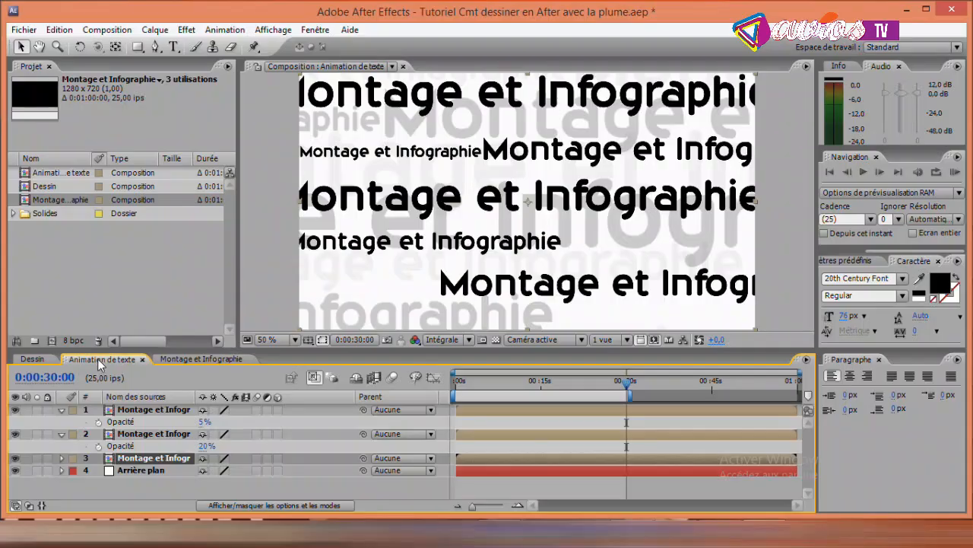
Color the precomposition's middle text red (FF1E1E) and set its font style to Bold.
left_click(201, 359)
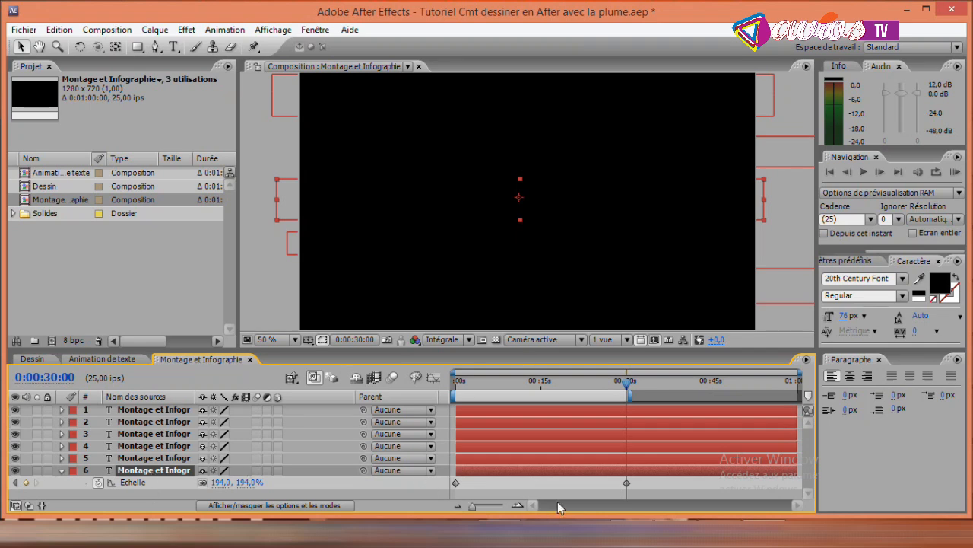
left_click(941, 282)
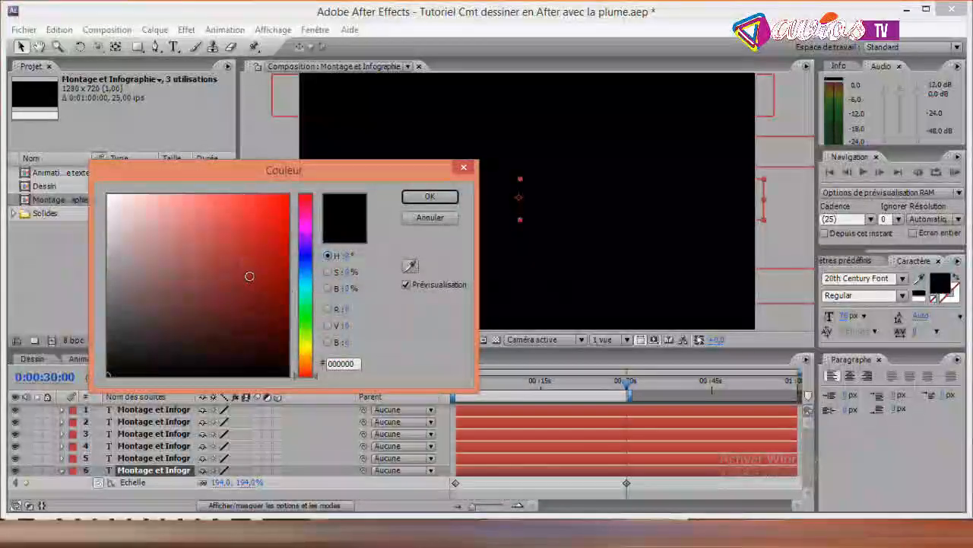
left_click_drag(252, 239, 268, 191)
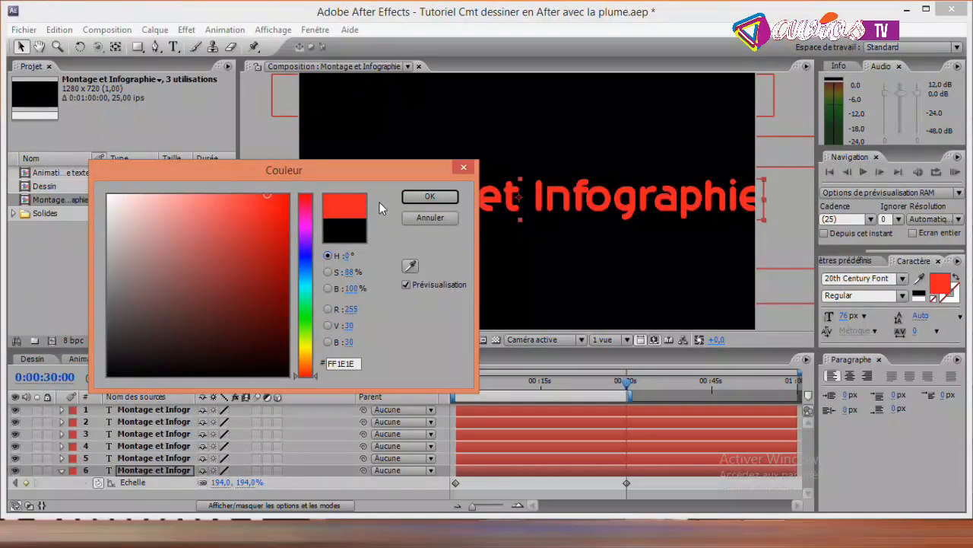
left_click(431, 196)
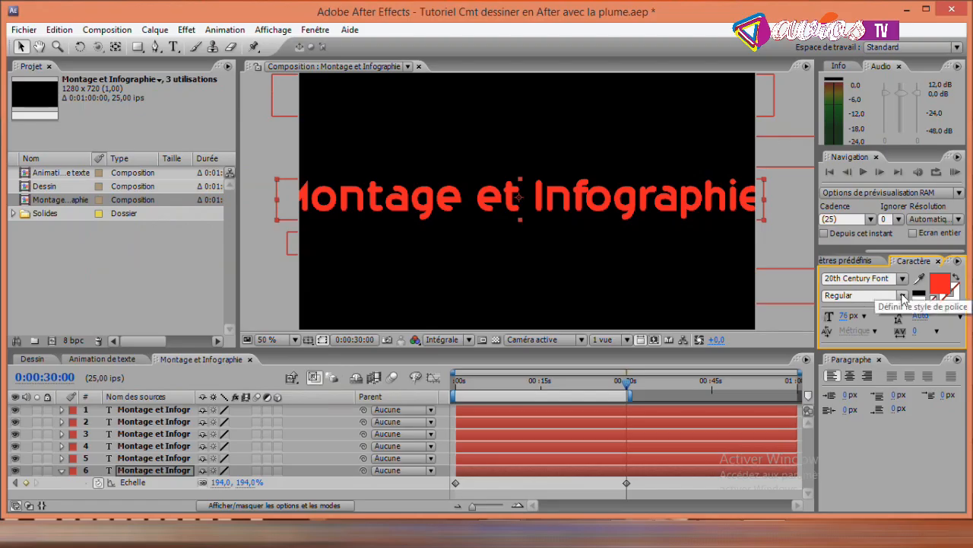
left_click(860, 295)
left_click(870, 341)
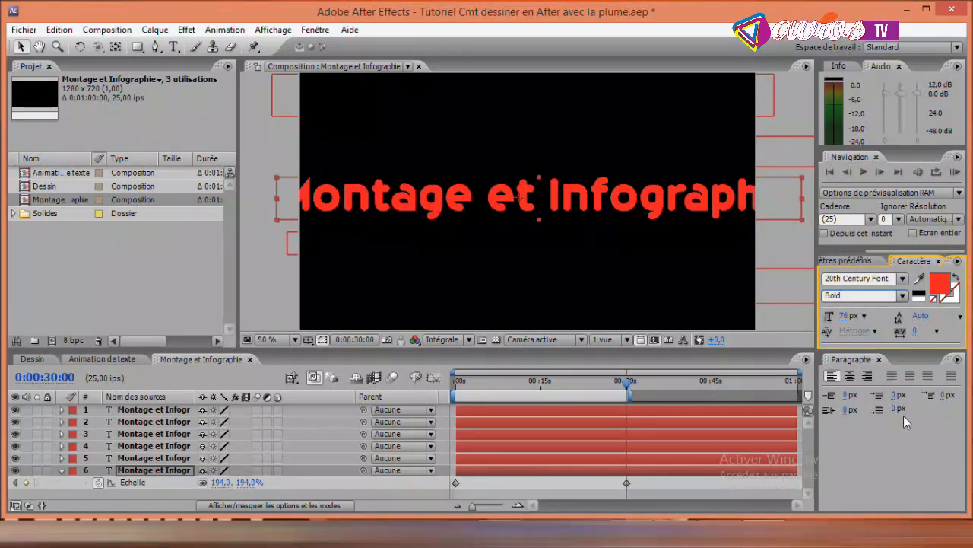
Check the red text in "Animation de texte" by scrubbing back to about 3 seconds, and save the project.
left_click(96, 356)
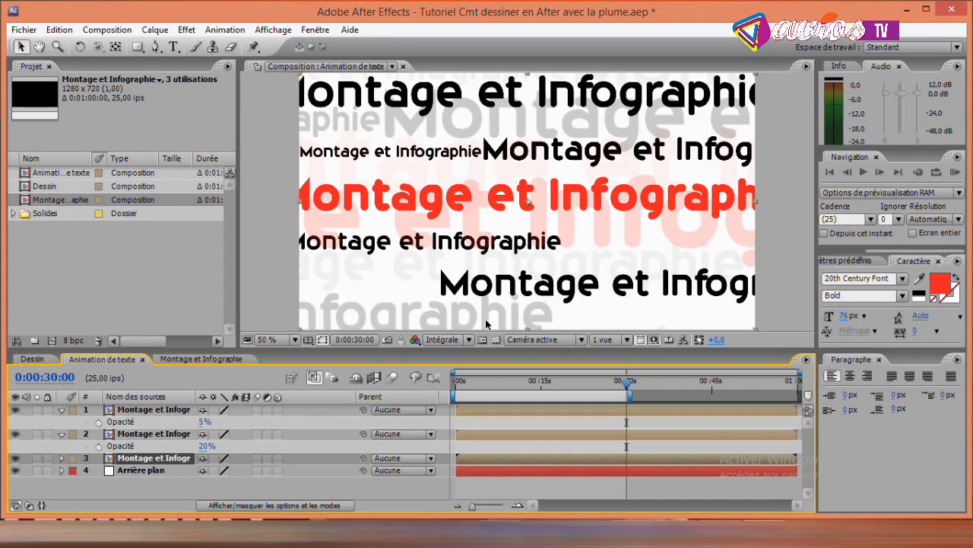
left_click_drag(627, 382, 555, 382)
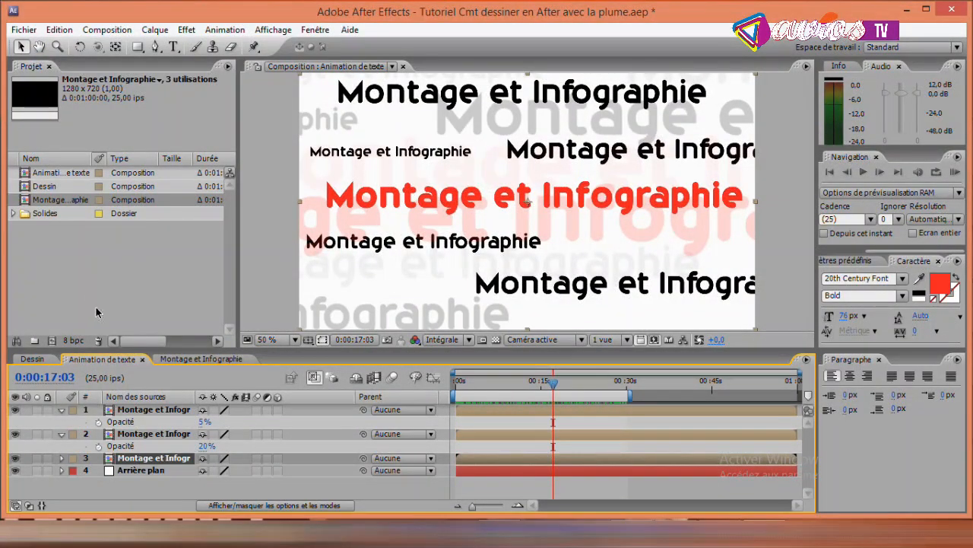
key("ctrl+s")
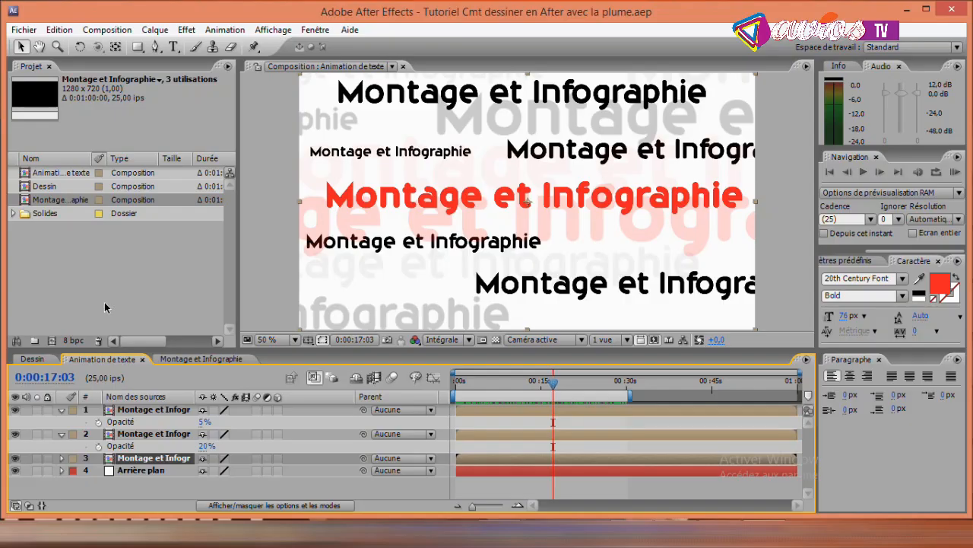
left_click_drag(544, 382, 473, 382)
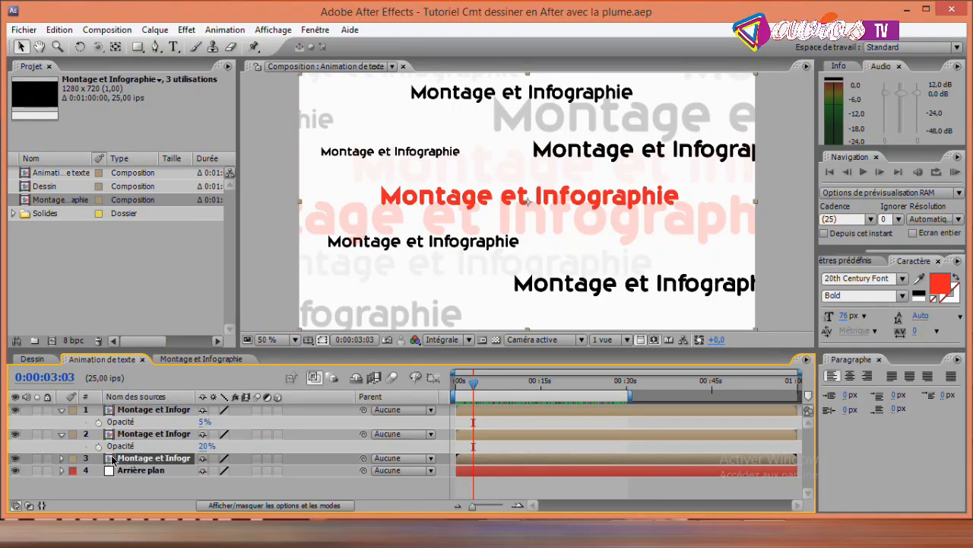
Review the precomposition's six text layers one by one and scrub to about 30 seconds to examine the middle text's scaling.
left_click(125, 410)
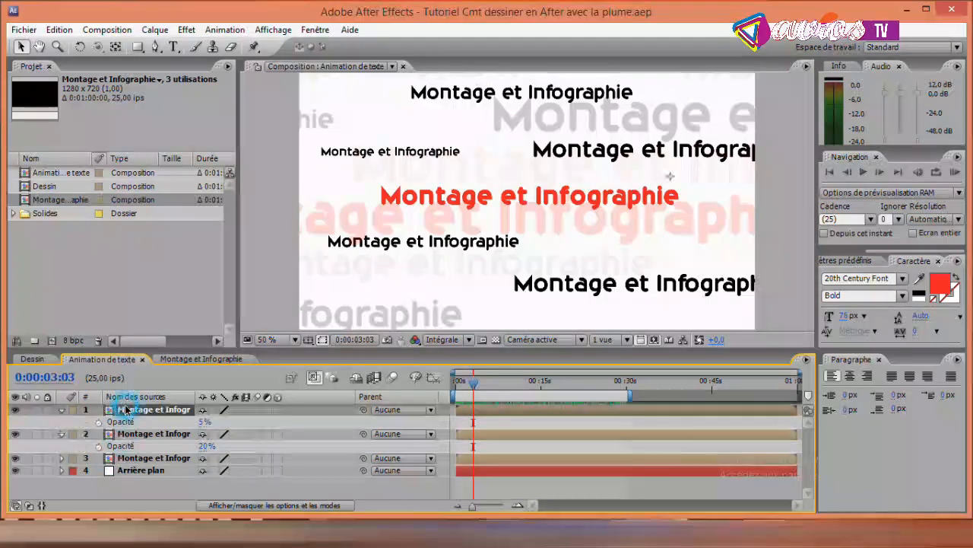
left_click(25, 202)
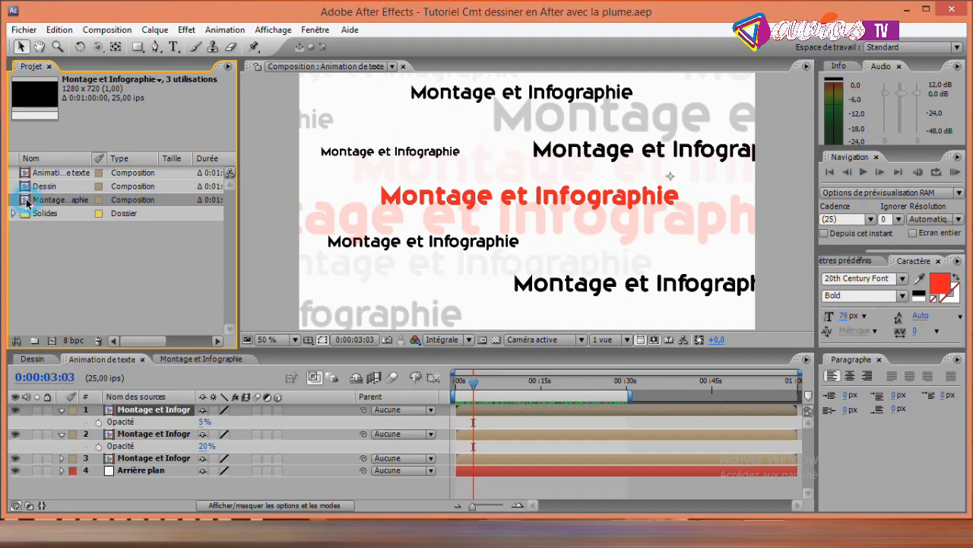
double_click(27, 201)
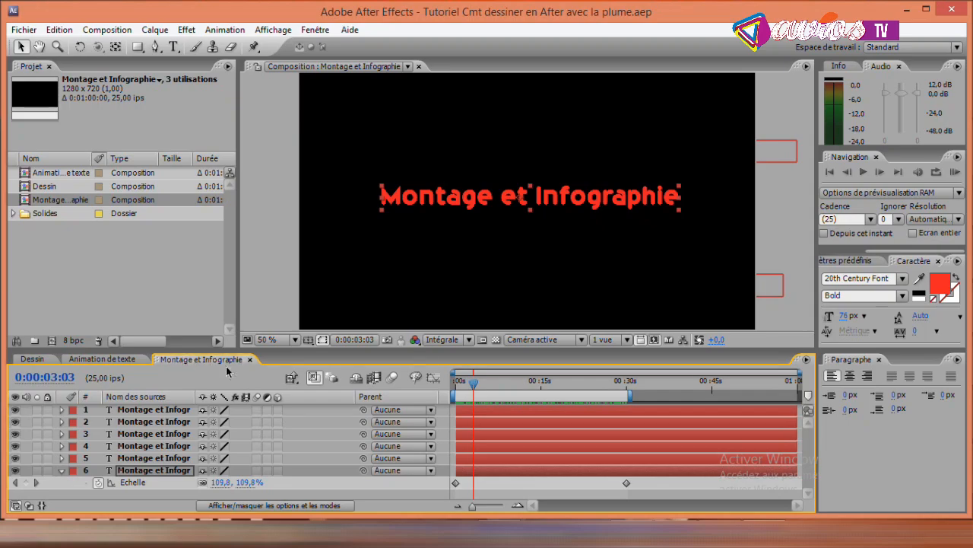
left_click(121, 359)
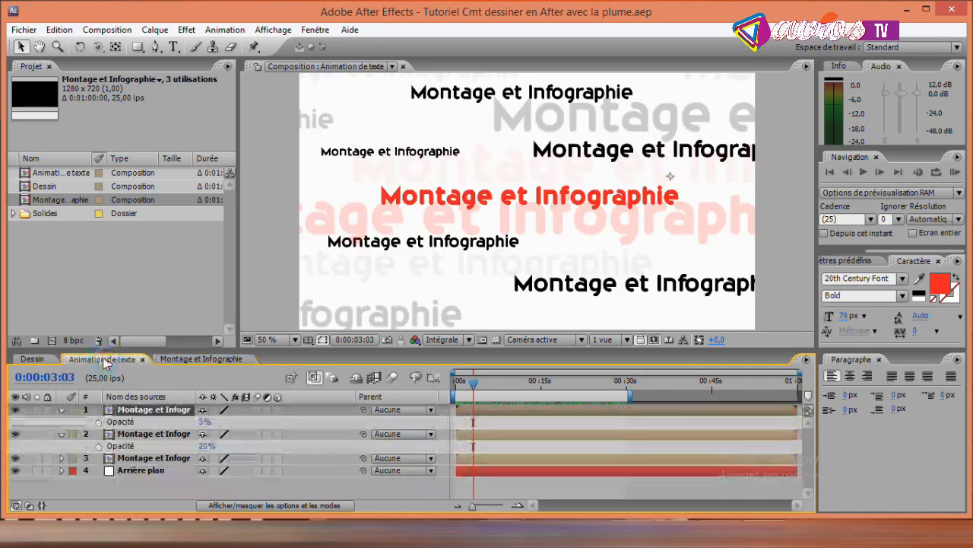
left_click(192, 358)
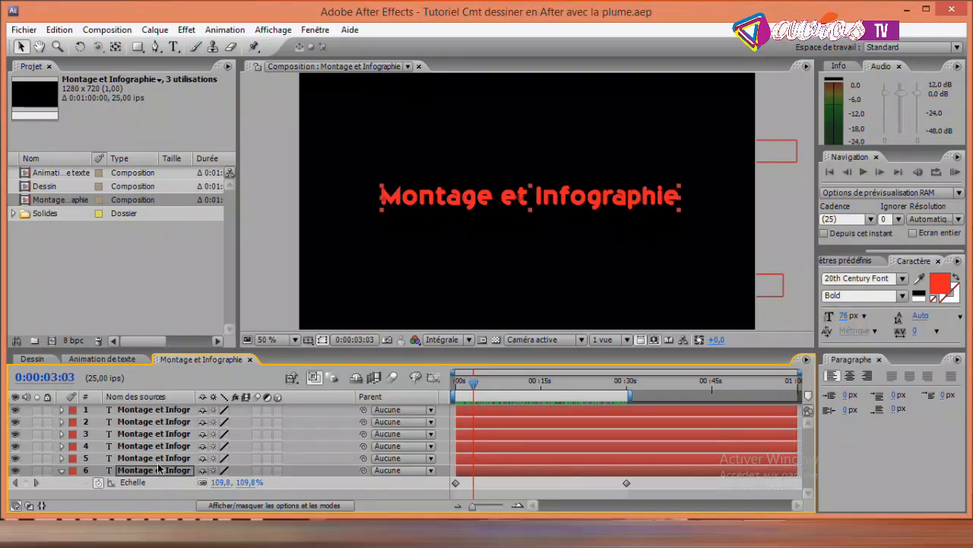
left_click(162, 409)
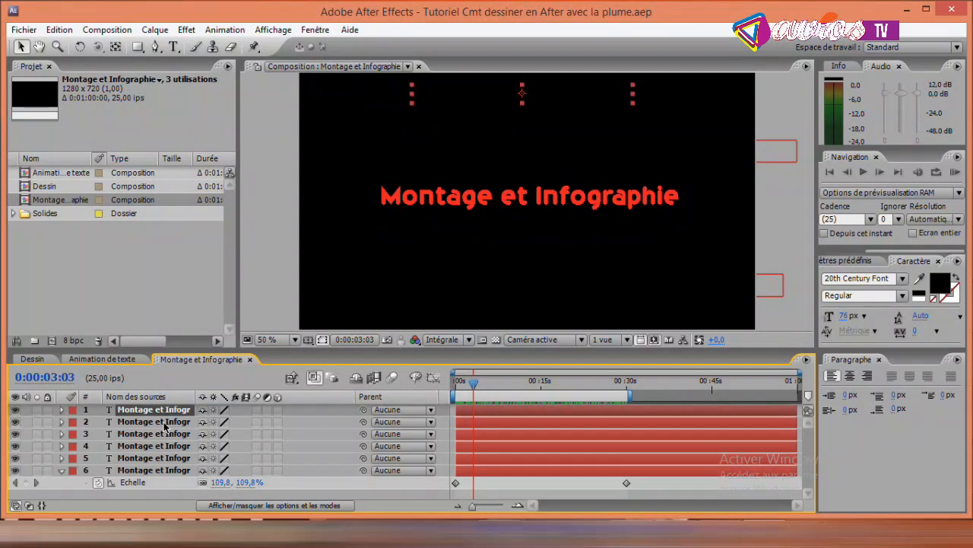
left_click(164, 423)
left_click(164, 433)
left_click(164, 446)
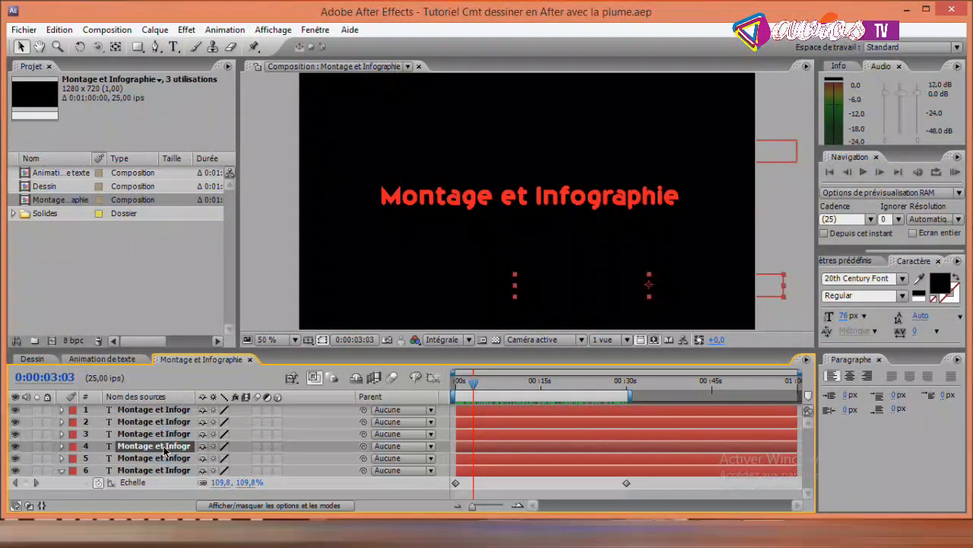
left_click(164, 458)
left_click(163, 470)
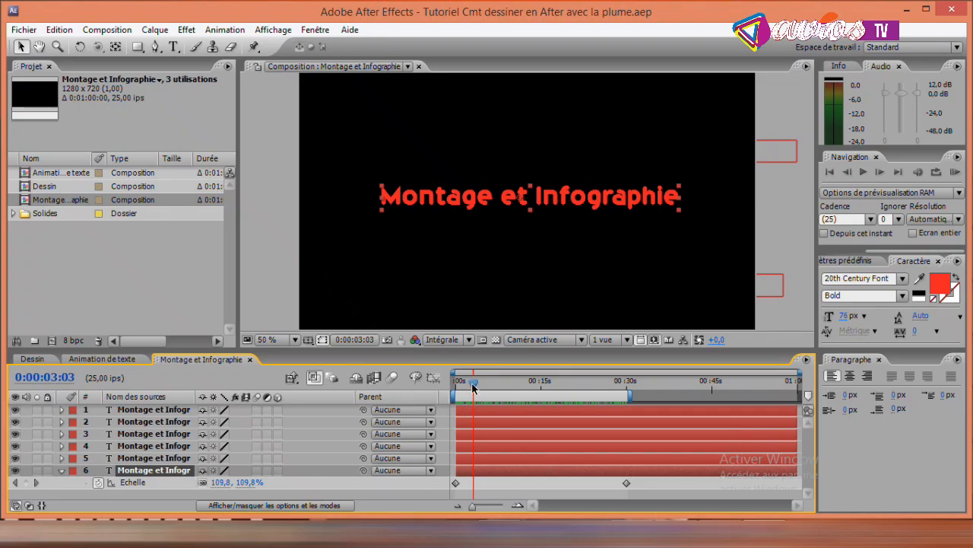
left_click_drag(472, 388, 630, 397)
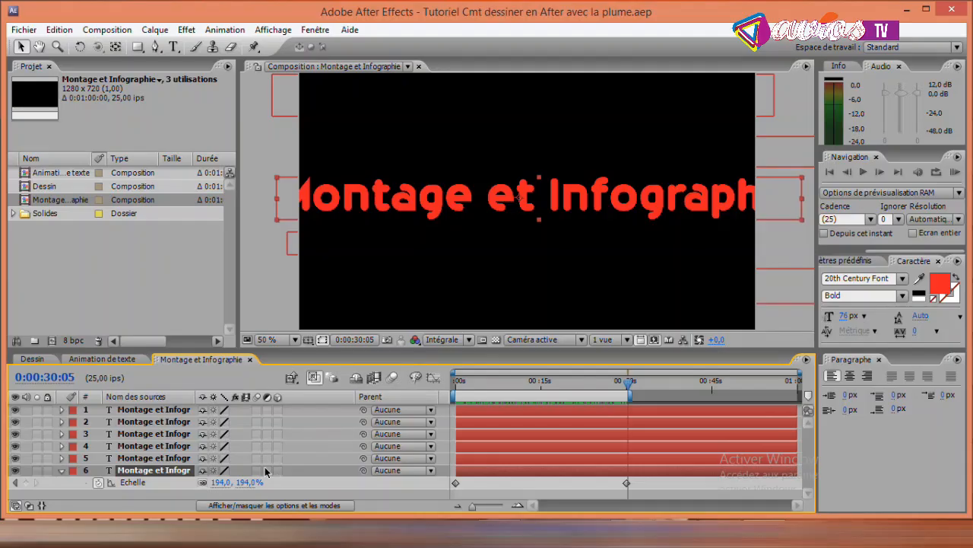
Set the middle text's scale to 171% at about 30 seconds in the precomposition, and save the project from "Animation de texte".
left_click_drag(220, 486, 201, 482)
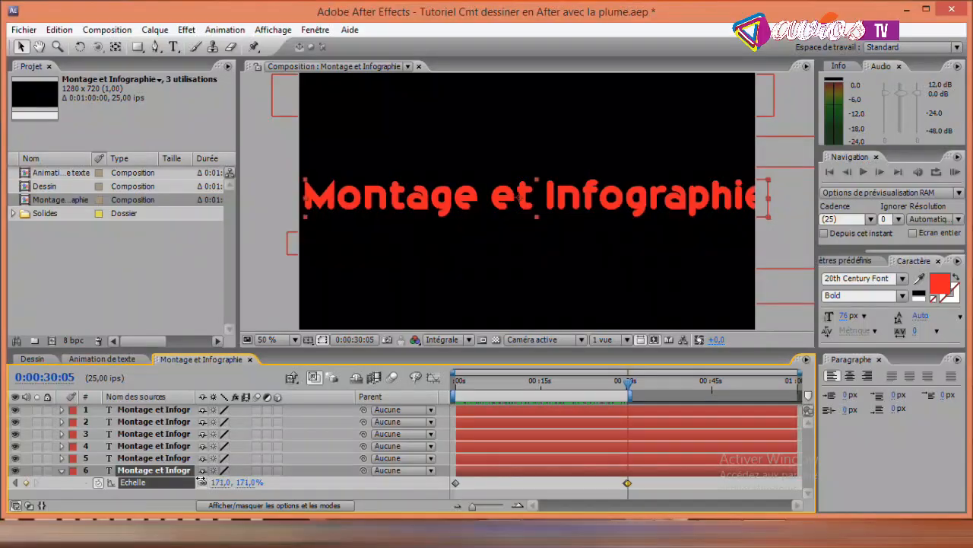
left_click(115, 359)
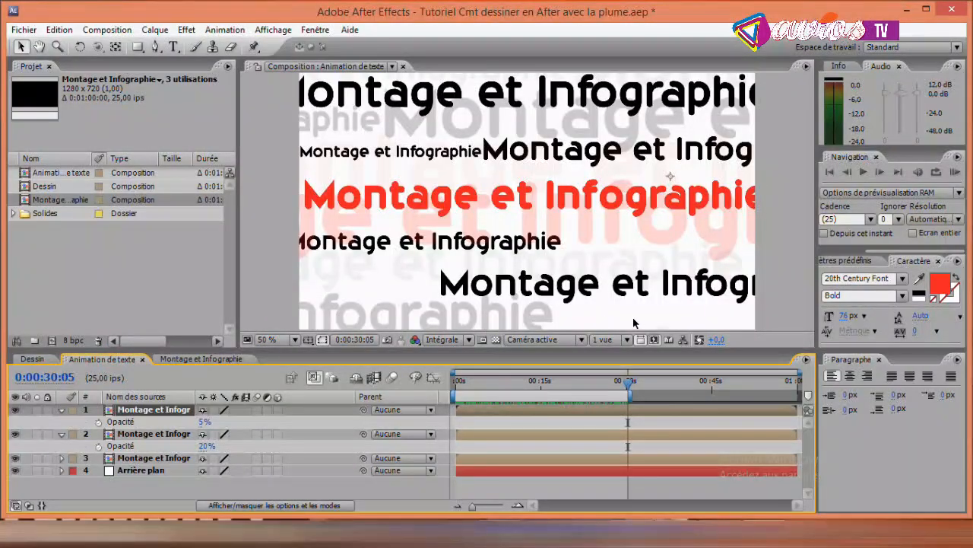
mouse_move(628, 382)
left_mouse_down()
mouse_move(417, 383)
mouse_move(631, 385)
mouse_move(620, 389)
left_mouse_up()
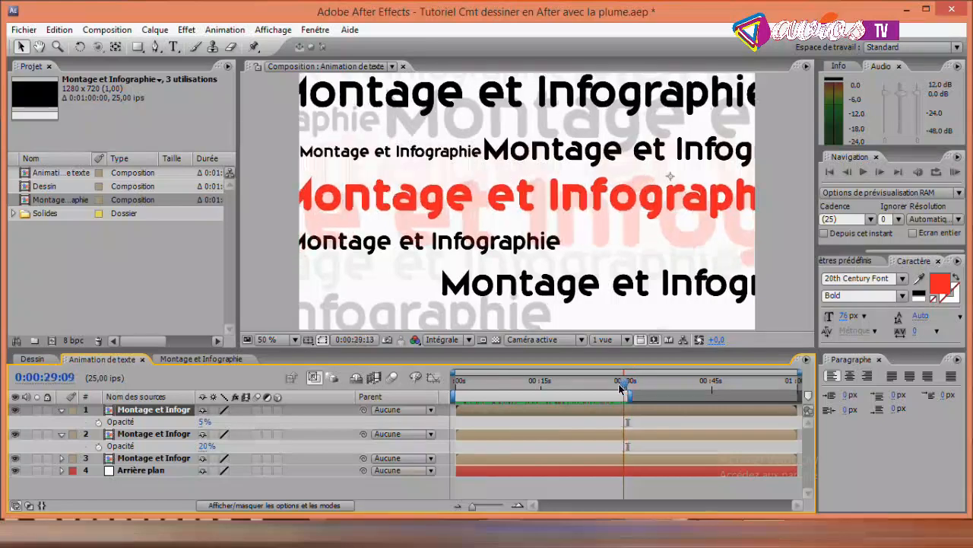
left_click(23, 30)
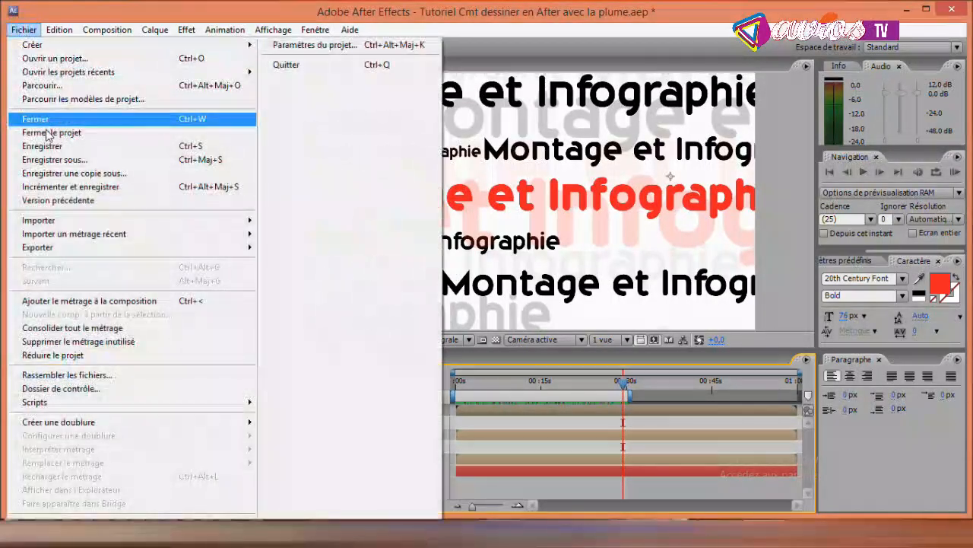
left_click(53, 144)
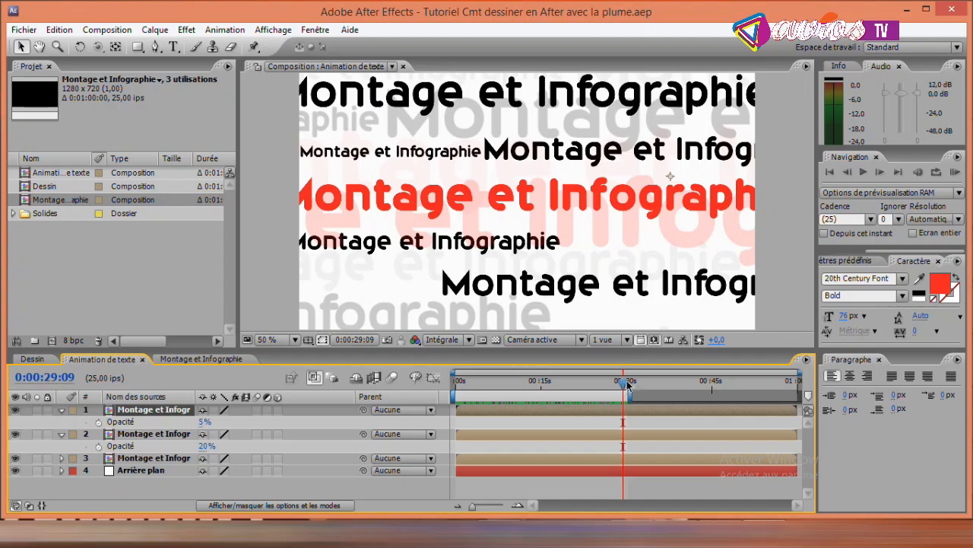
Duplicate the top "Montage et Infographie" layer and give the copy a rotation keyframe of 0° at 0 seconds.
left_click_drag(627, 385, 458, 393)
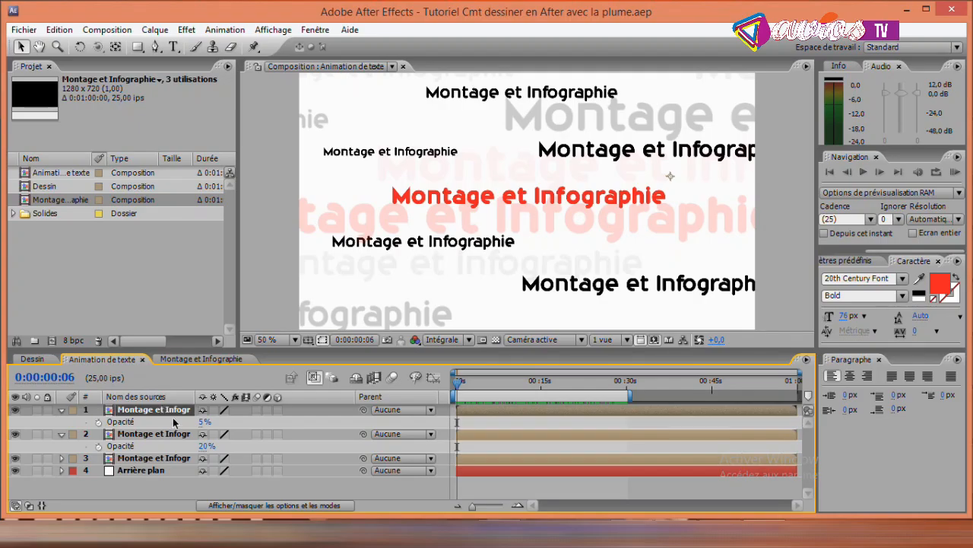
key("ctrl+d")
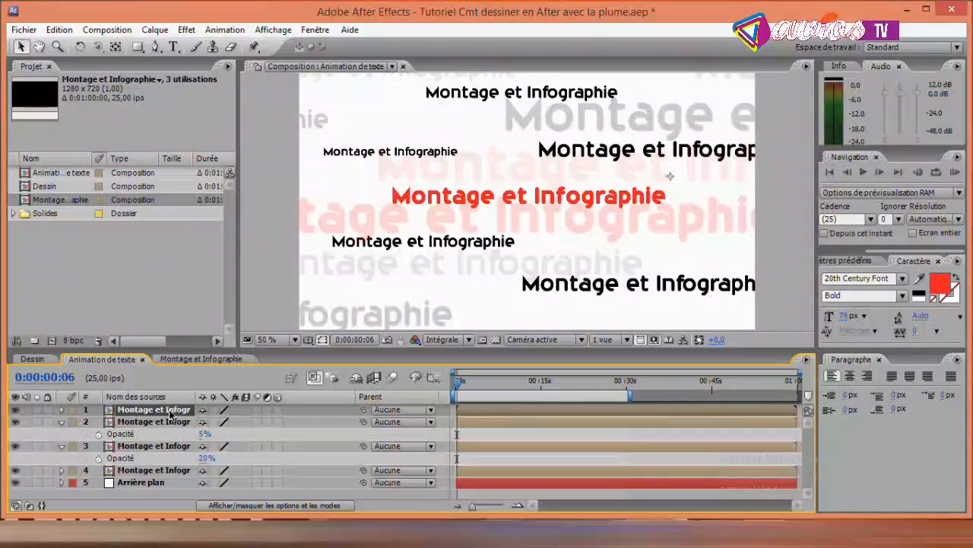
key("r")
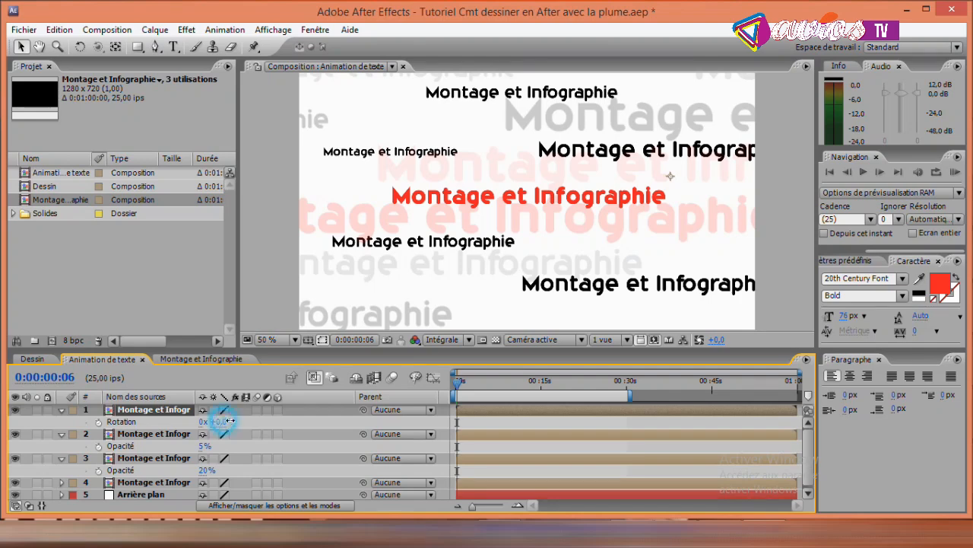
left_click_drag(223, 423, 246, 421)
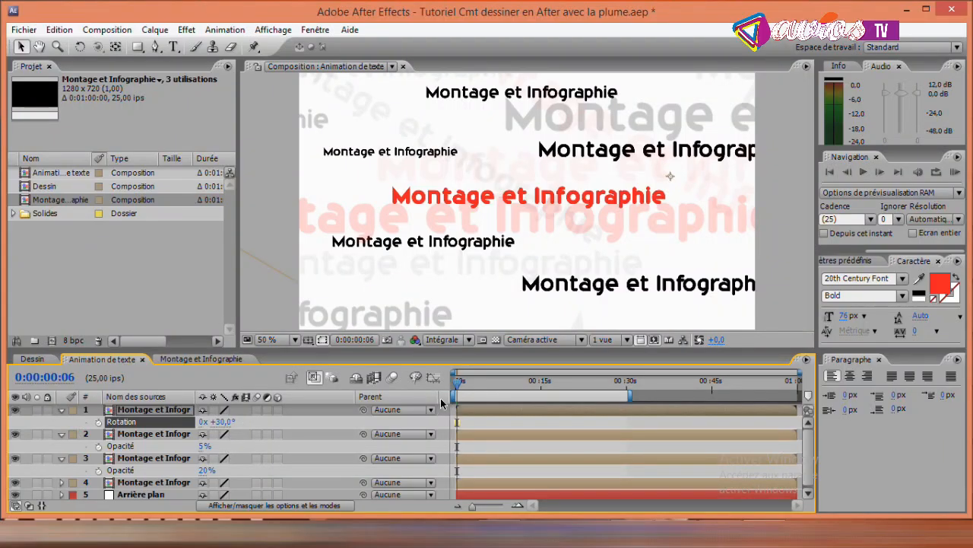
left_click_drag(458, 386, 449, 385)
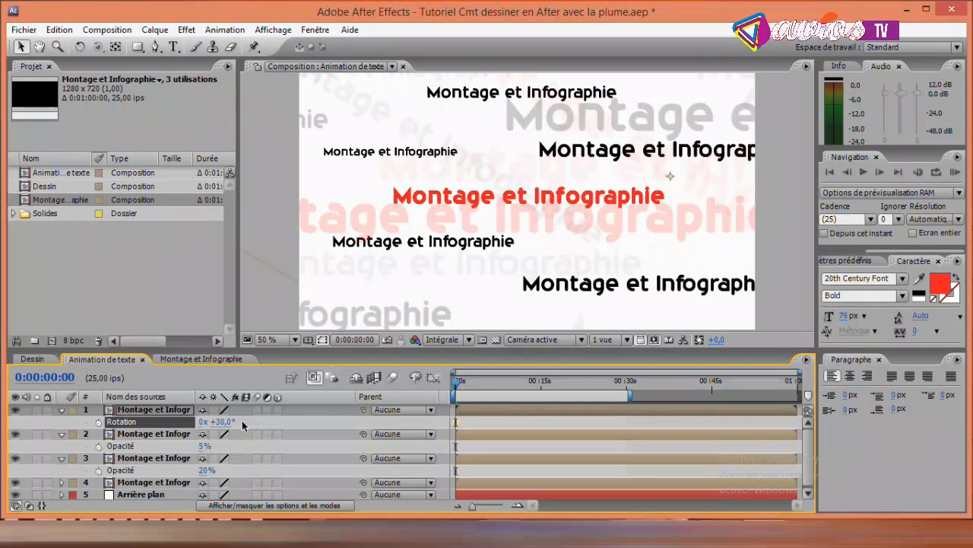
left_click(98, 422)
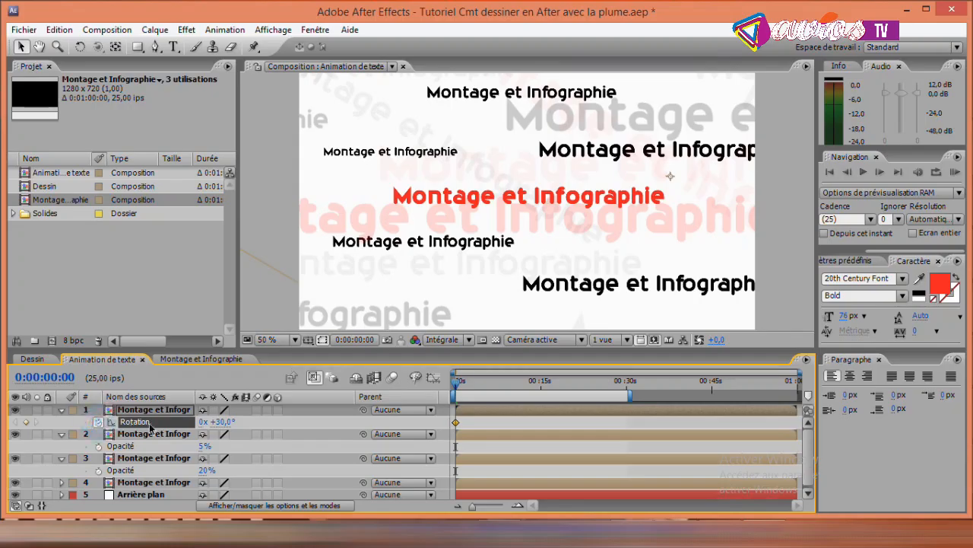
left_click(221, 423)
type("0")
key("Return")
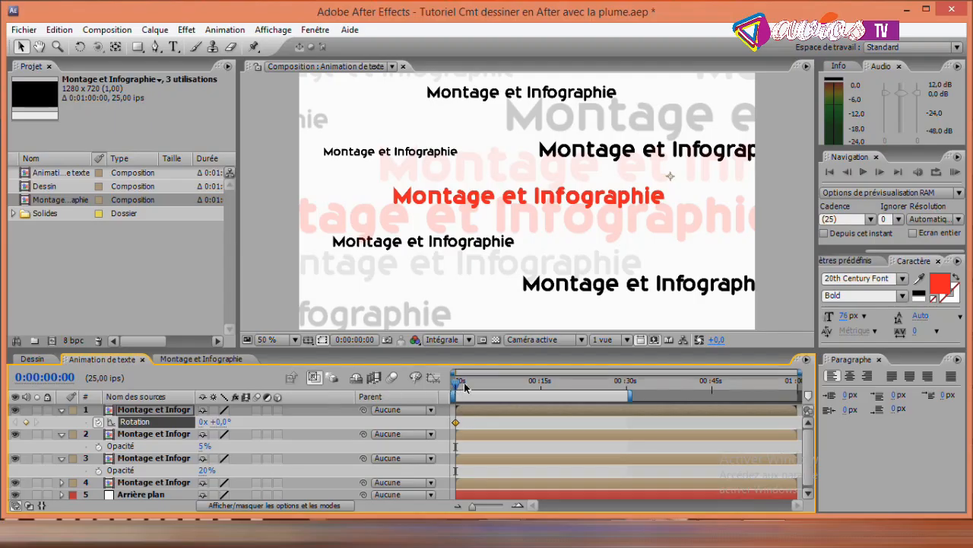
Add a second rotation keyframe at 0:00:30:05 that turns the duplicated layer clockwise, and check the rotation at about 16 seconds.
left_click_drag(457, 386, 623, 389)
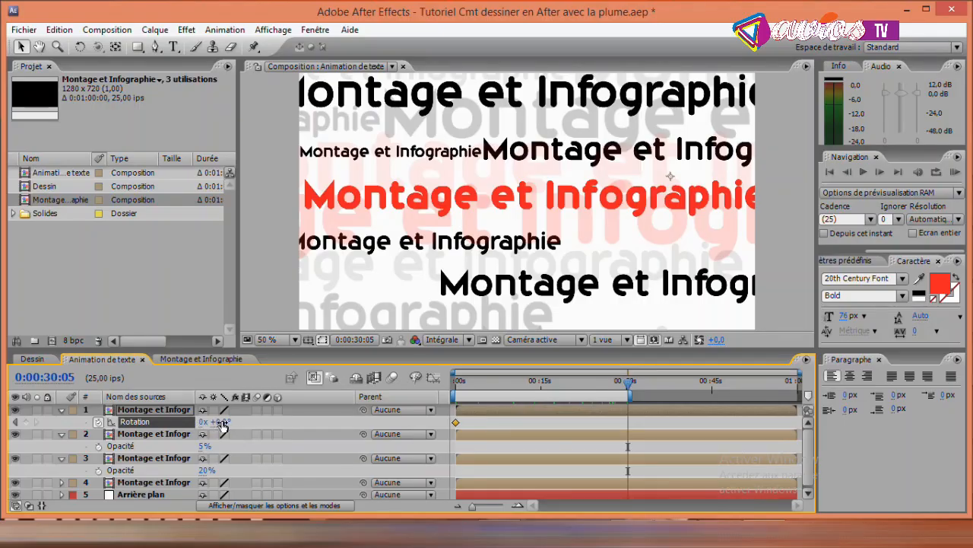
left_click_drag(223, 426, 478, 419)
left_click_drag(631, 385, 553, 405)
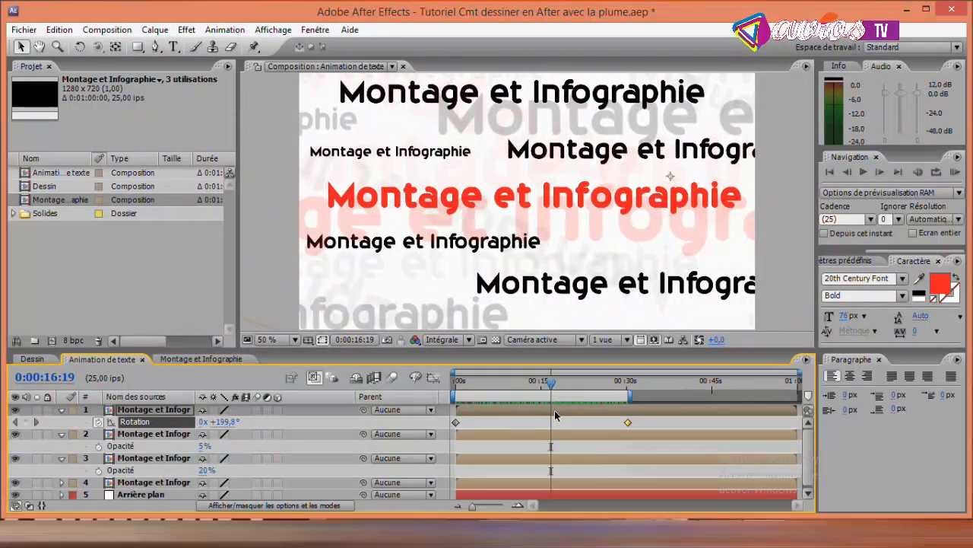
Try 2% opacity on the rotating copy, compare it at about 27 seconds, and set its opacity to 3%.
left_click(144, 412)
key("t")
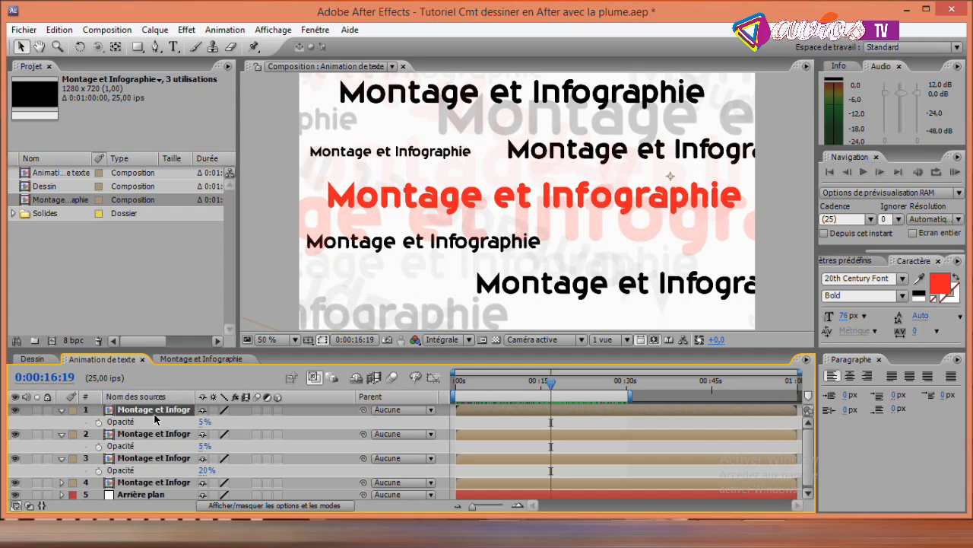
left_click(204, 422)
type("2")
key("Return")
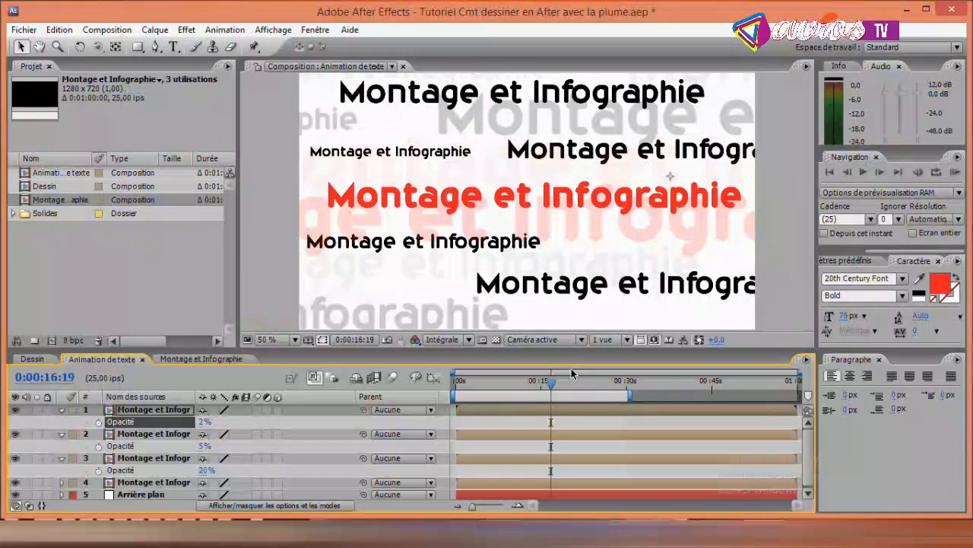
left_click_drag(552, 386, 618, 382)
left_click(202, 422)
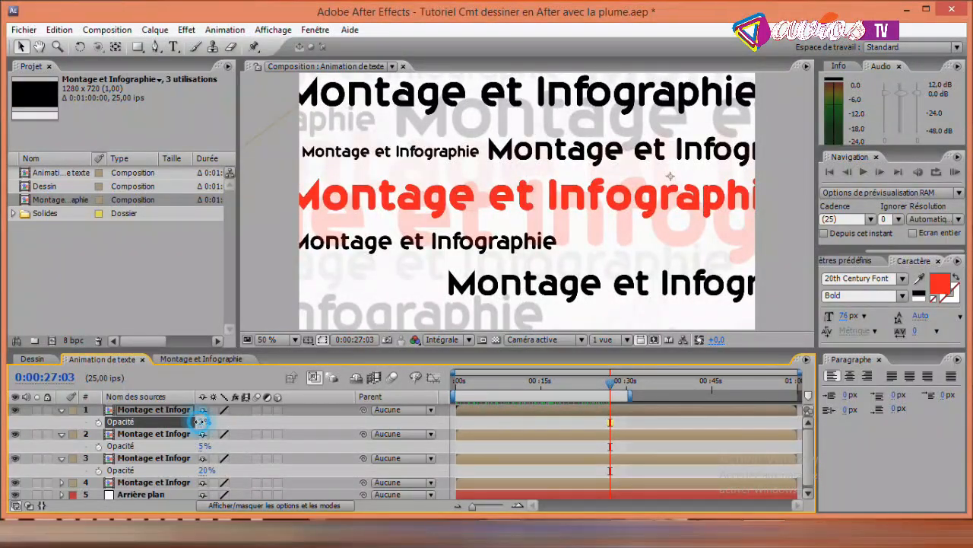
type("3")
key("Return")
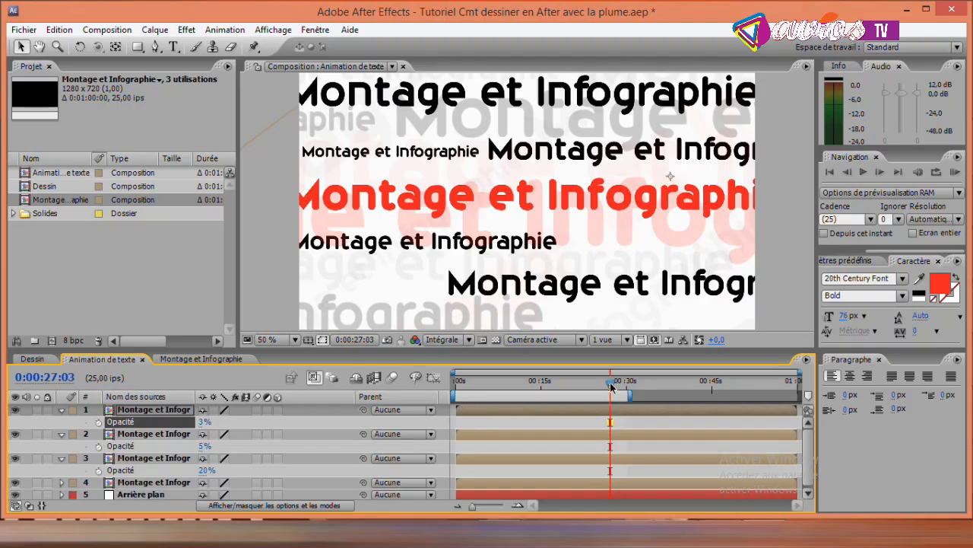
Play the animation from 0 seconds, save the project, and scrub on to about 14 seconds.
left_click_drag(610, 388, 454, 410)
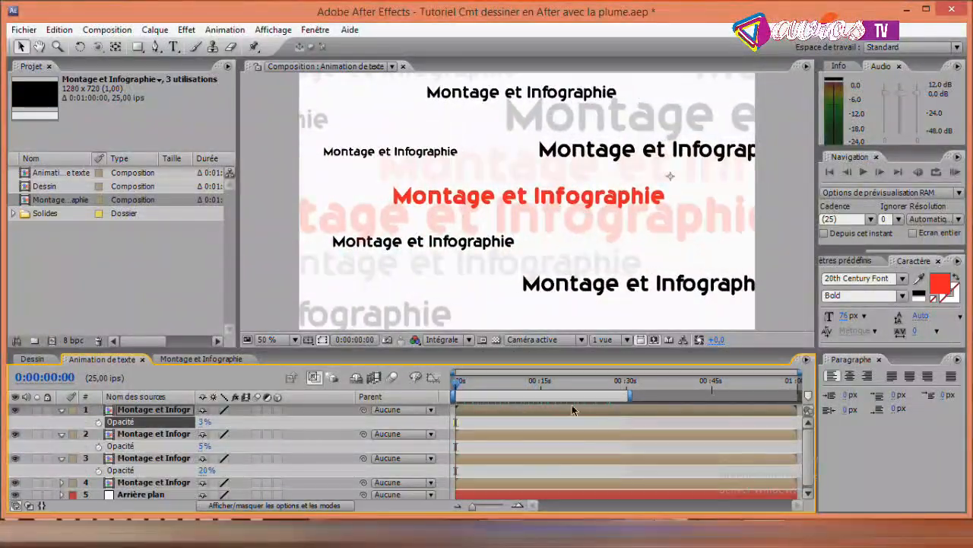
key("space")
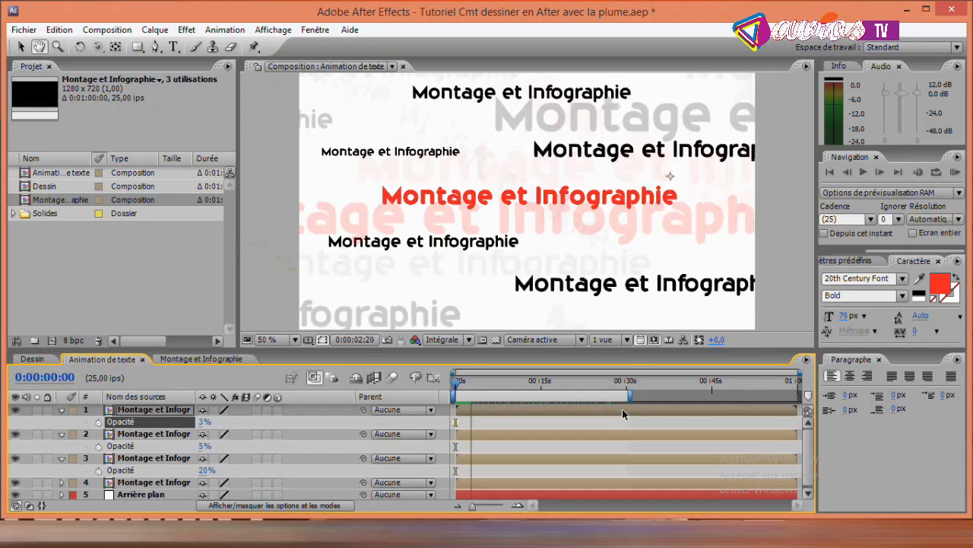
key("space")
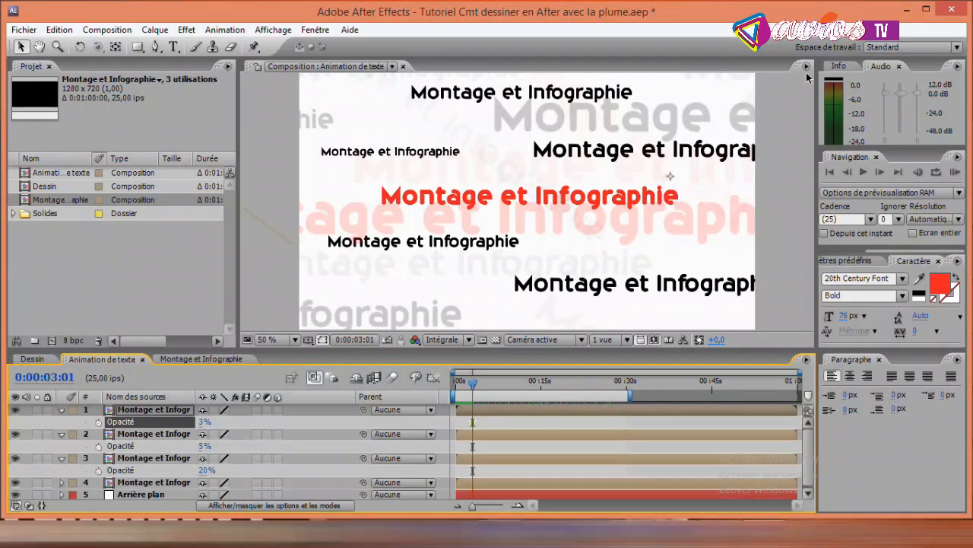
left_click(24, 30)
left_click(54, 146)
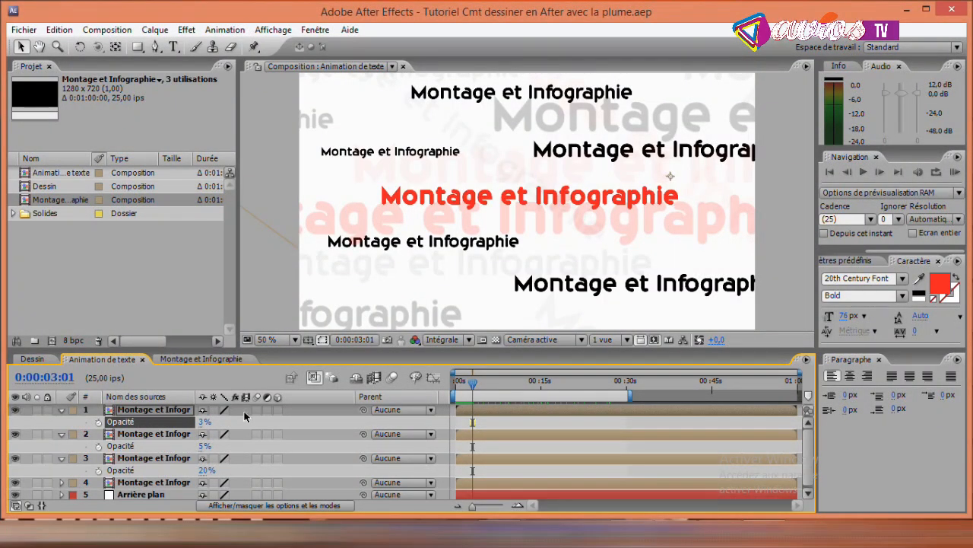
left_click_drag(478, 386, 522, 386)
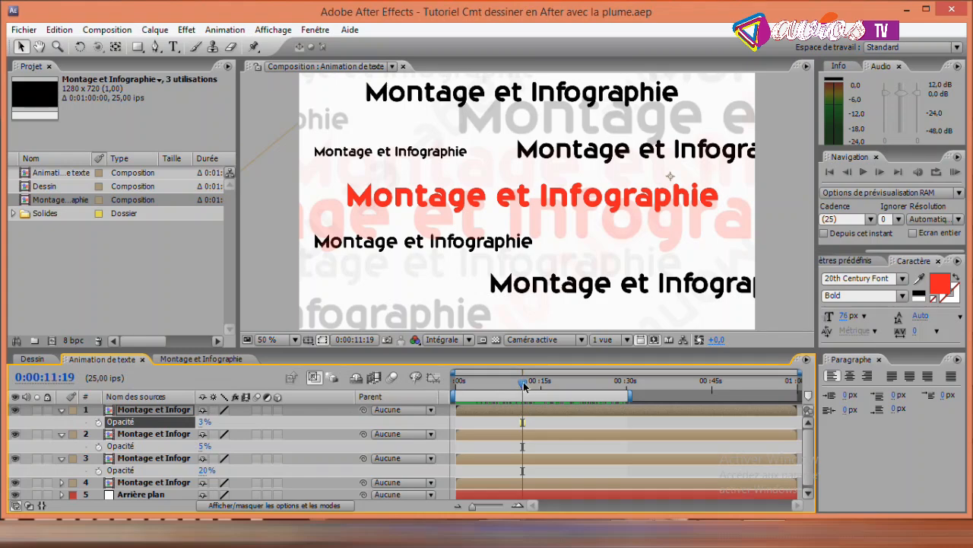
mouse_move(523, 386)
left_mouse_down()
mouse_move(454, 390)
mouse_move(625, 395)
mouse_move(538, 399)
left_mouse_up()
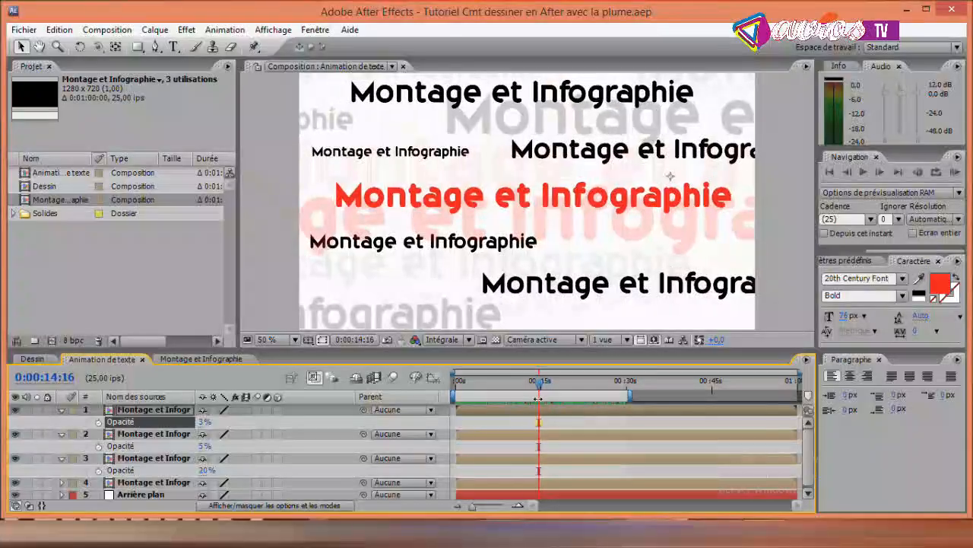
left_click(24, 30)
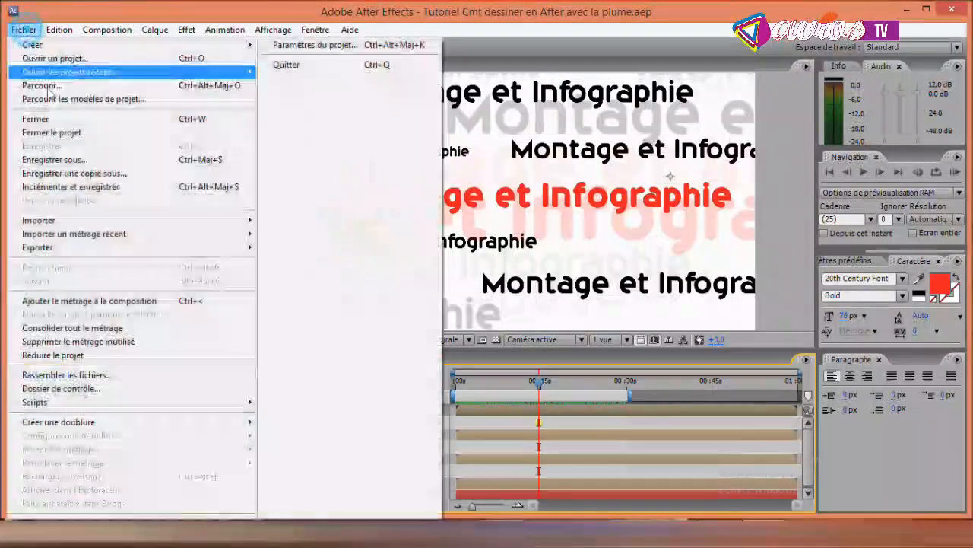
mouse_move(97, 31)
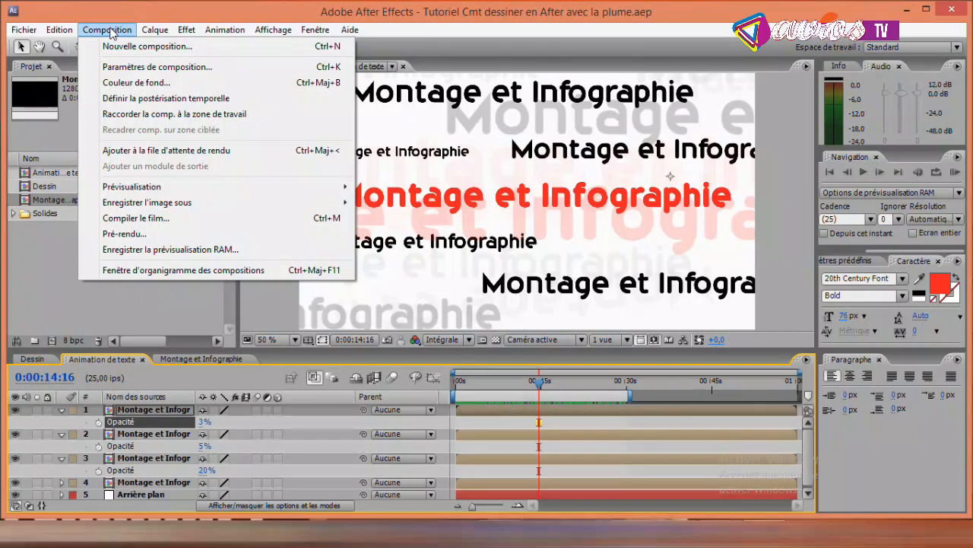
left_click(124, 233)
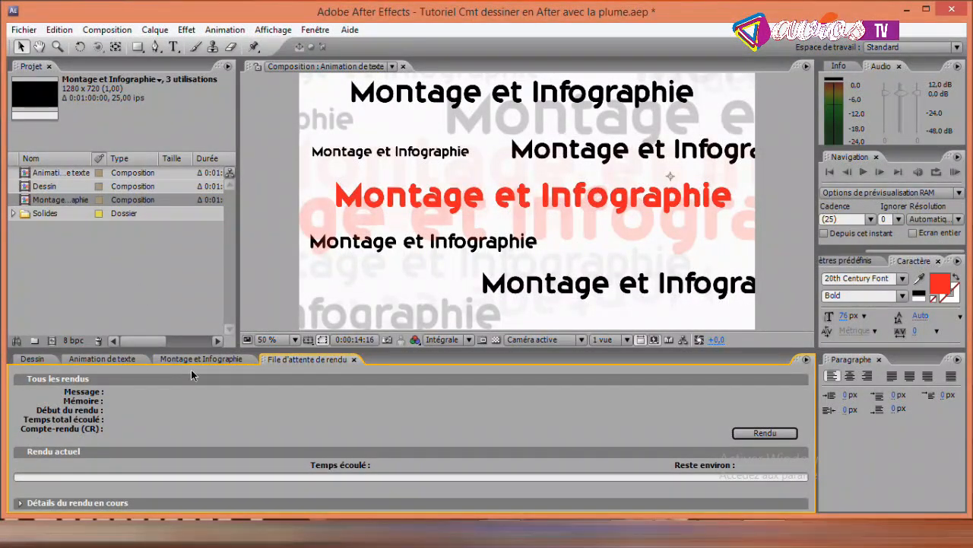
left_click(353, 359)
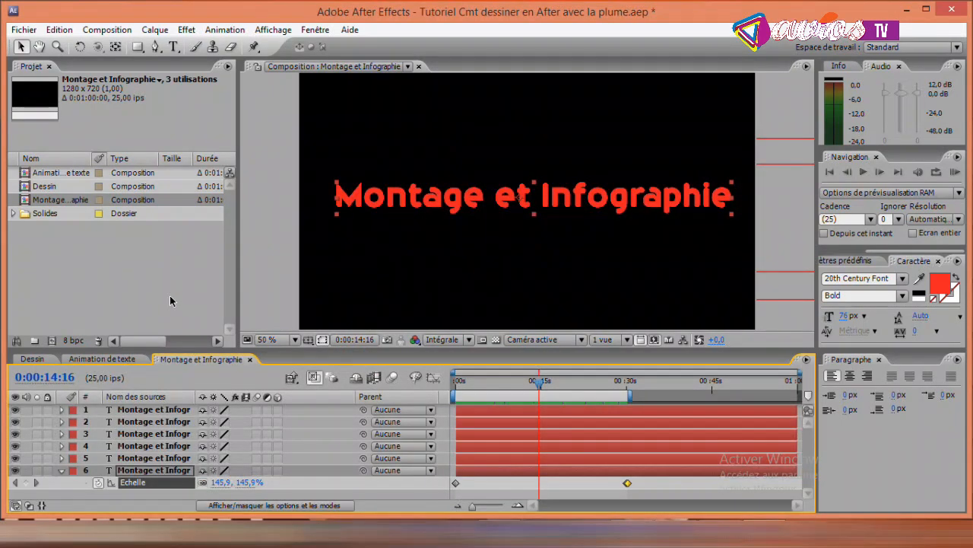
left_click(90, 361)
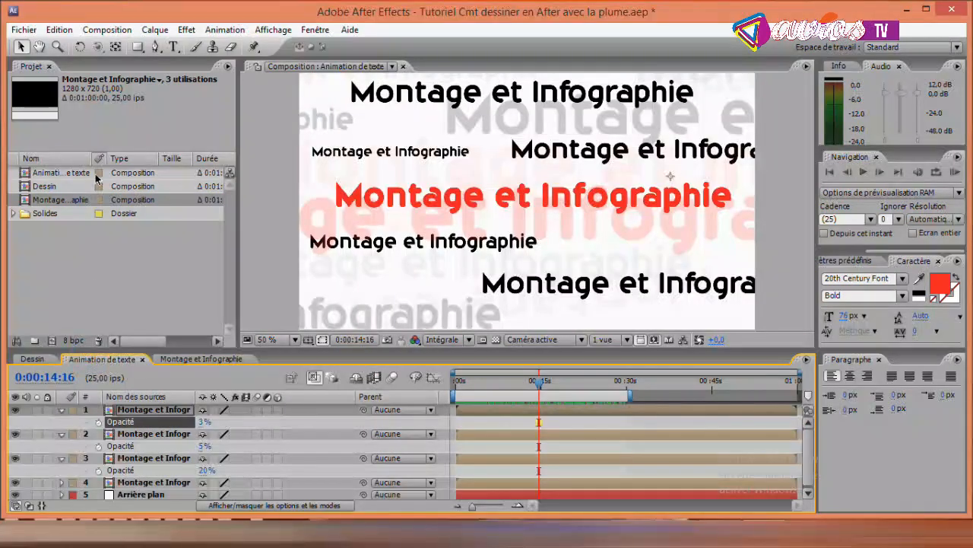
Import "I'm alive - Celine Dion (Instrumental)_(360p)" from the INSTRUMENTAL folder as footage and add it as the bottom layer of "Animation de texte".
double_click(37, 245)
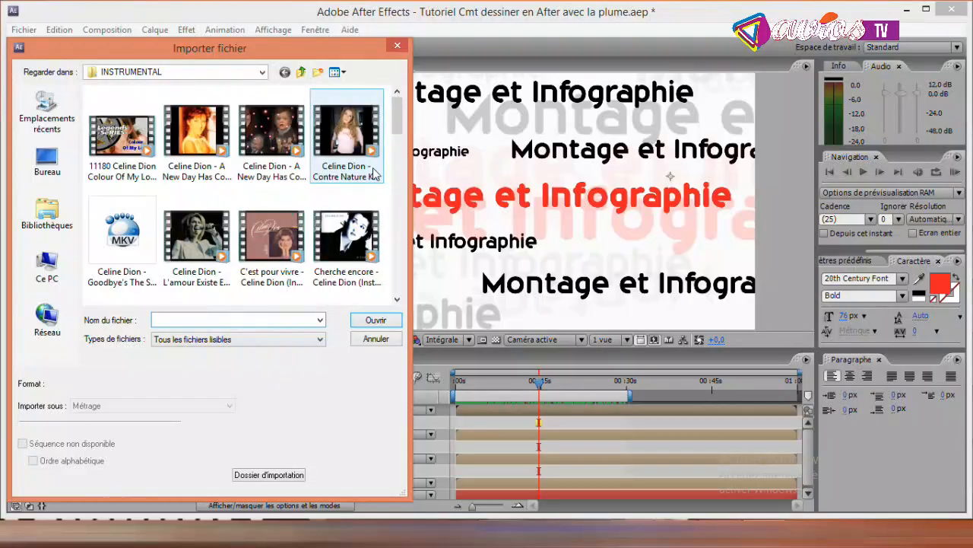
scroll(395, 131, "down", 1)
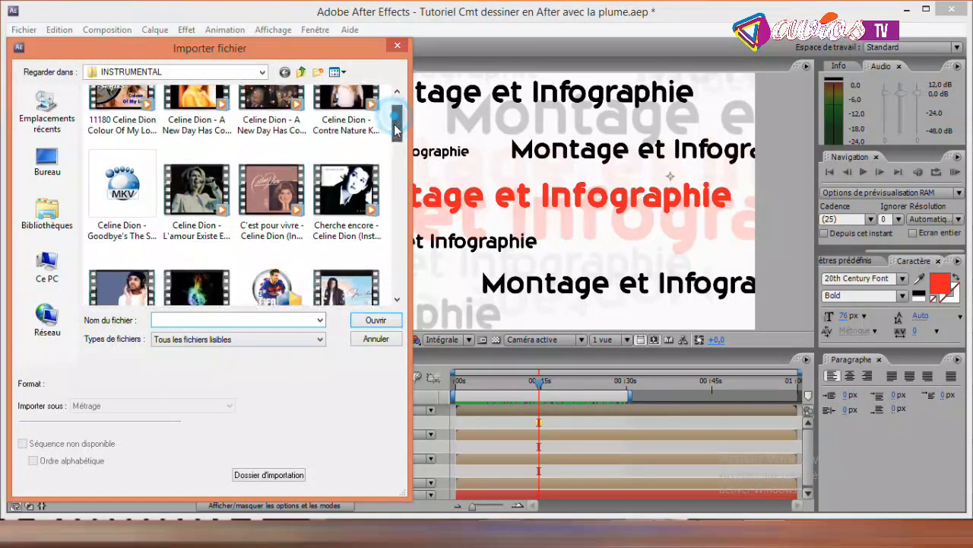
left_click_drag(395, 131, 395, 188)
left_click(121, 183)
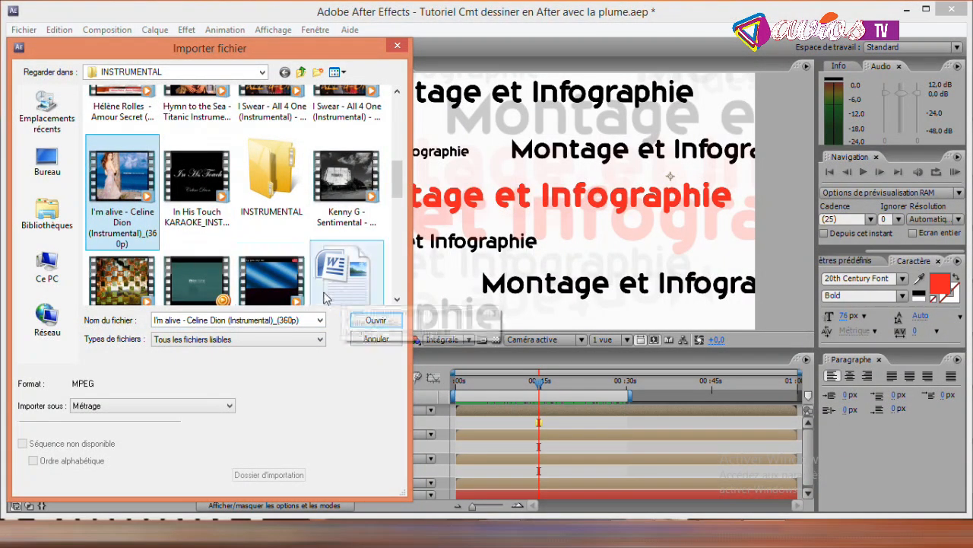
left_click(374, 320)
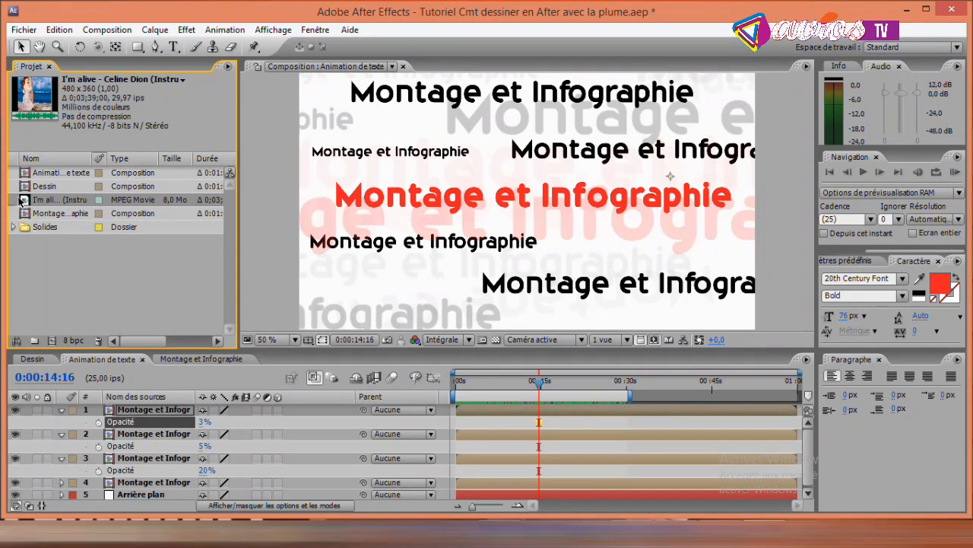
left_click_drag(21, 201, 74, 505)
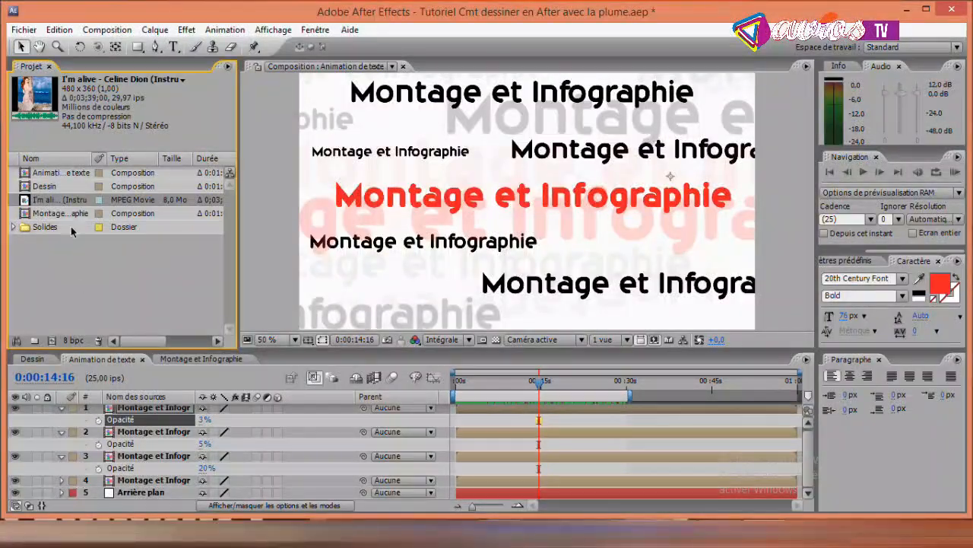
left_click_drag(23, 199, 75, 501)
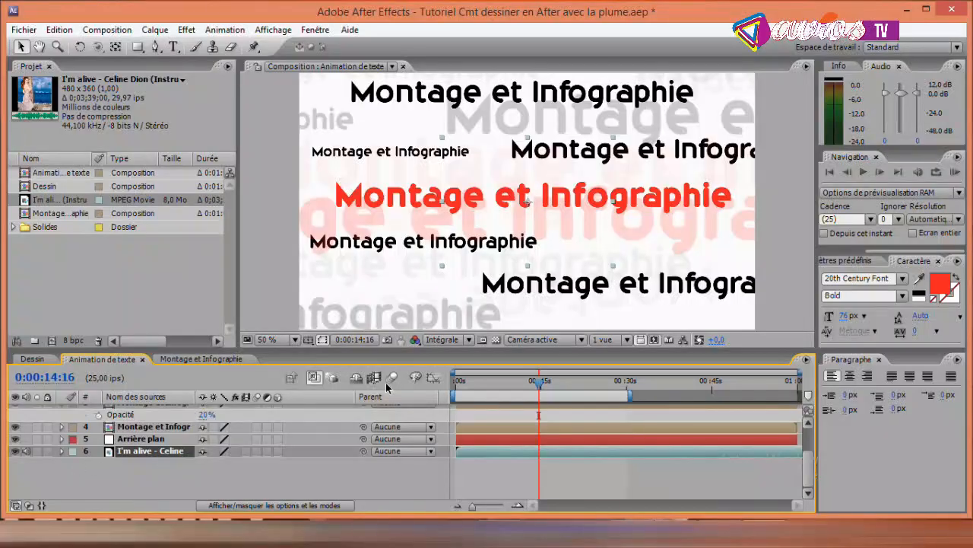
Reveal the audio waveform of the "I'm alive - Celine" layer and listen to the music from 0:00:15:19.
left_click(62, 451)
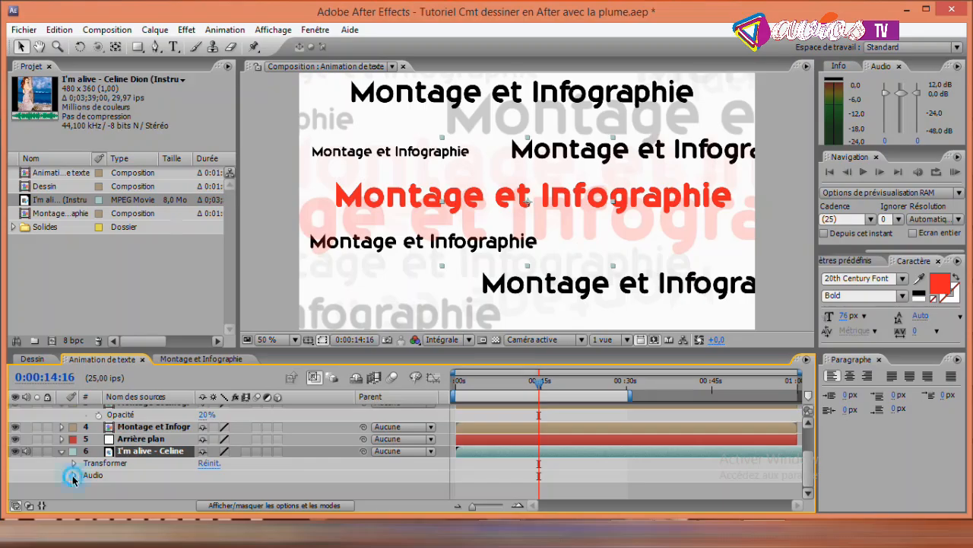
left_click(74, 476)
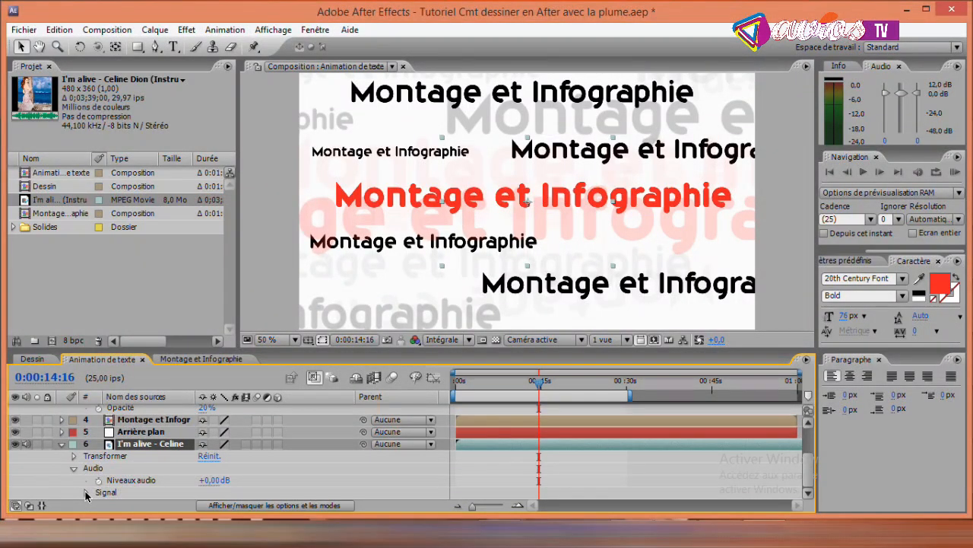
left_click(86, 493)
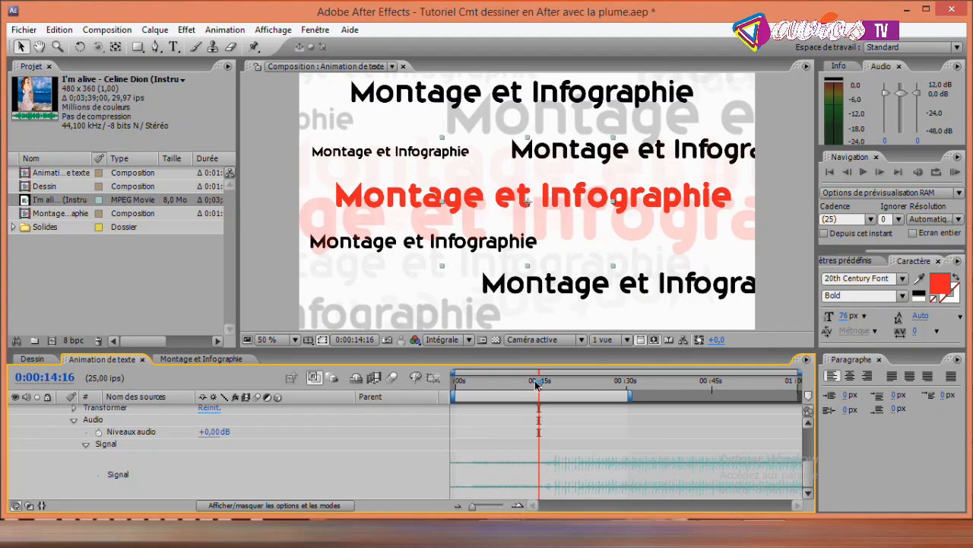
left_click(538, 384)
left_click_drag(537, 384, 542, 388)
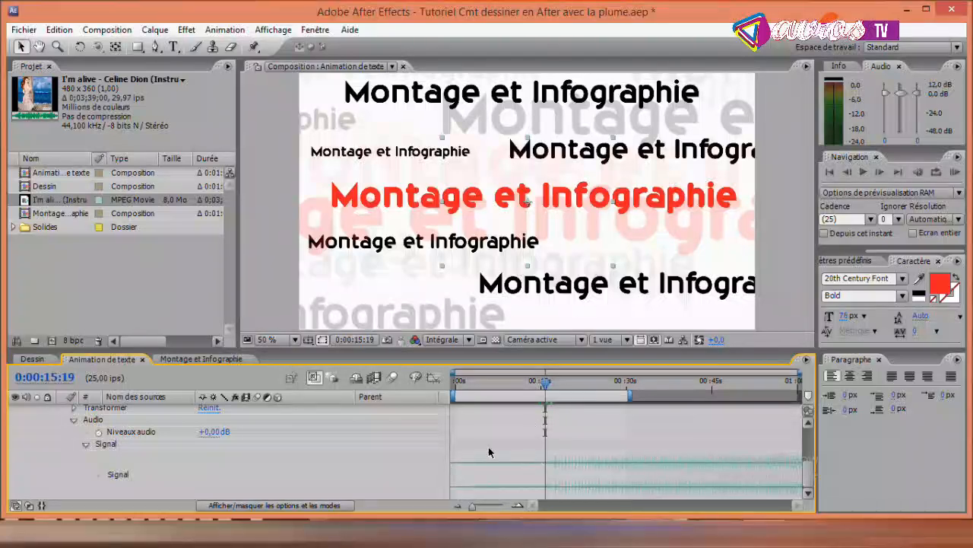
mouse_move(811, 481)
left_mouse_down()
mouse_move(814, 445)
mouse_move(814, 475)
left_mouse_up()
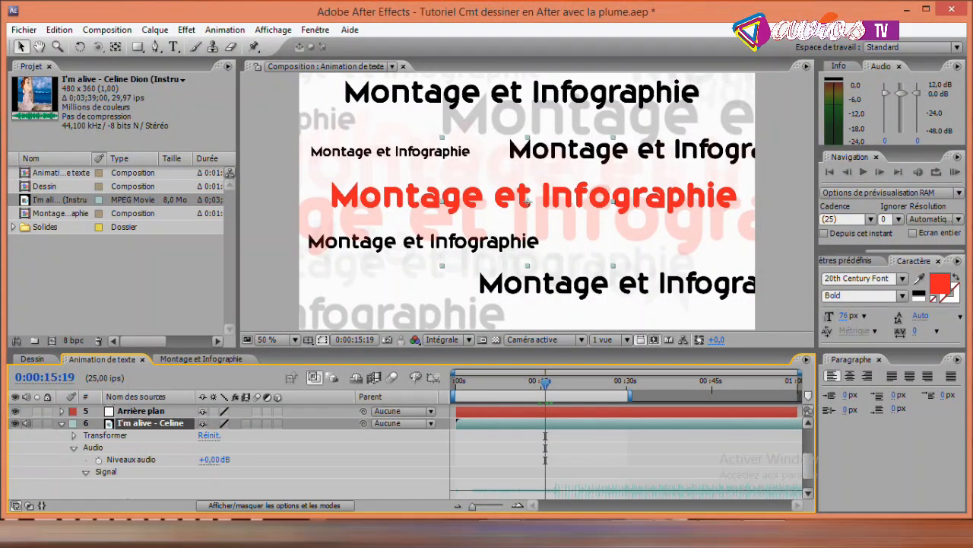
mouse_move(764, 533)
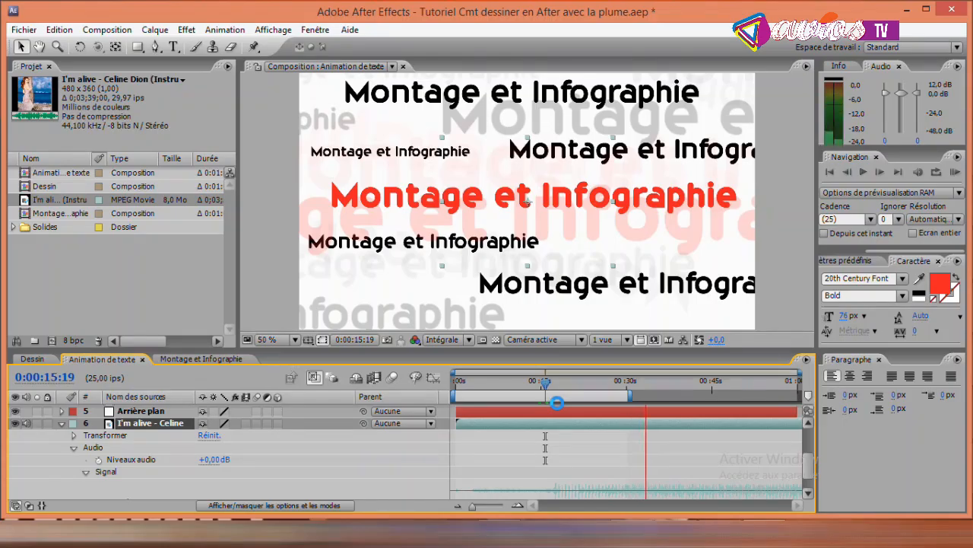
key("space")
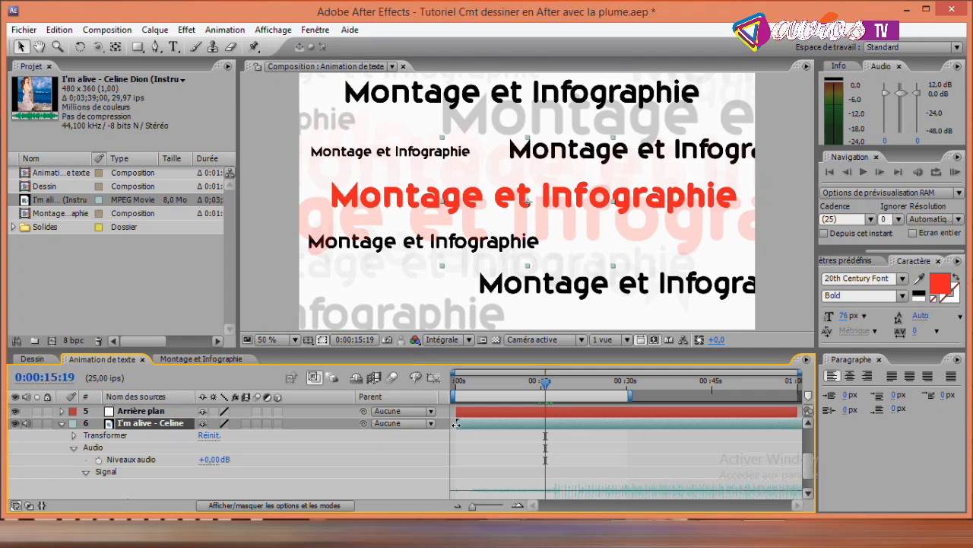
Trim the start of the music layer to 0:00:16:22, checking it by ear, and shift the layer to begin at 0:00:00:00.
left_click_drag(455, 424, 540, 430)
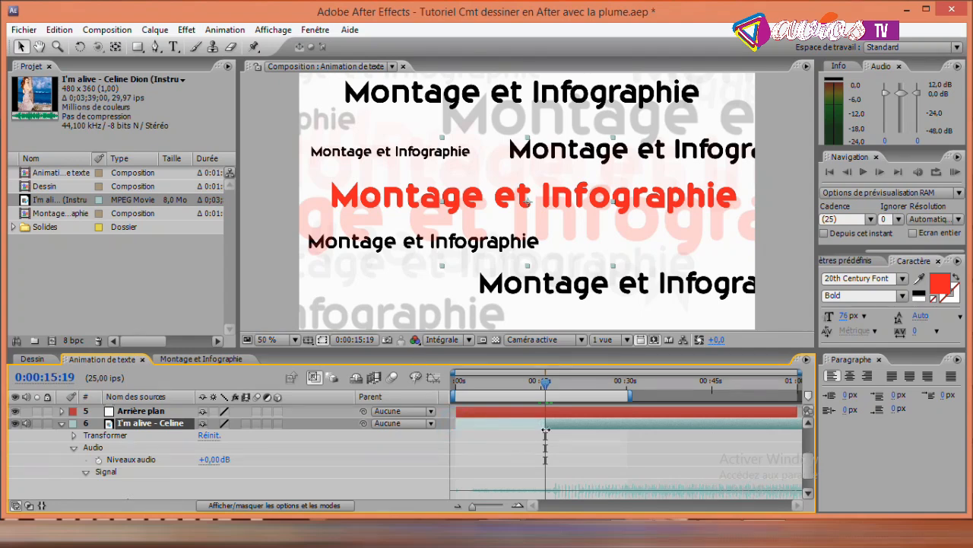
key("KP_Decimal")
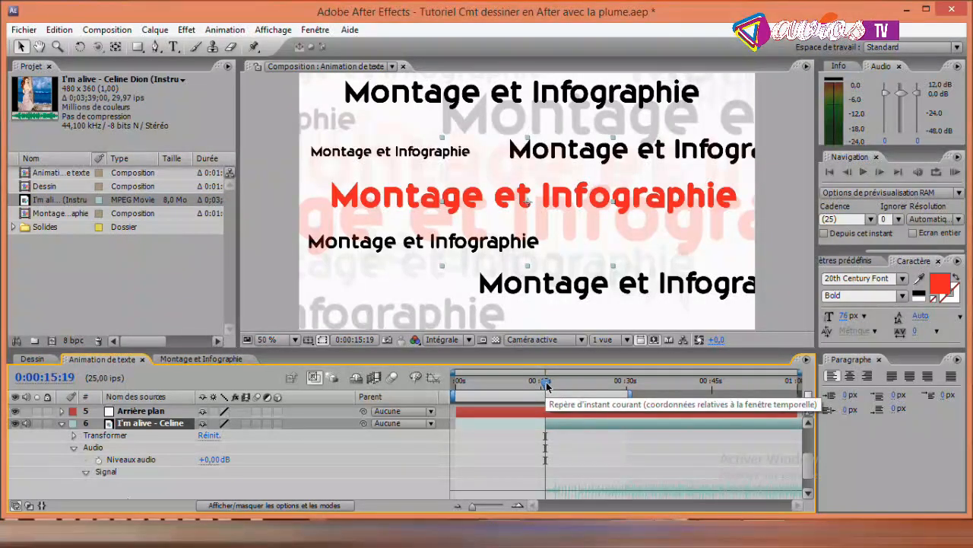
key("space")
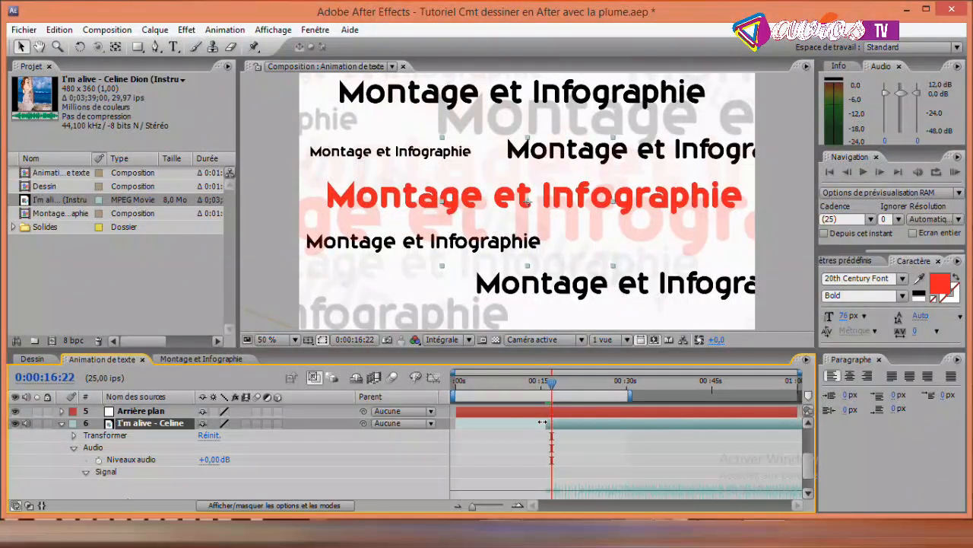
key("KP_Decimal")
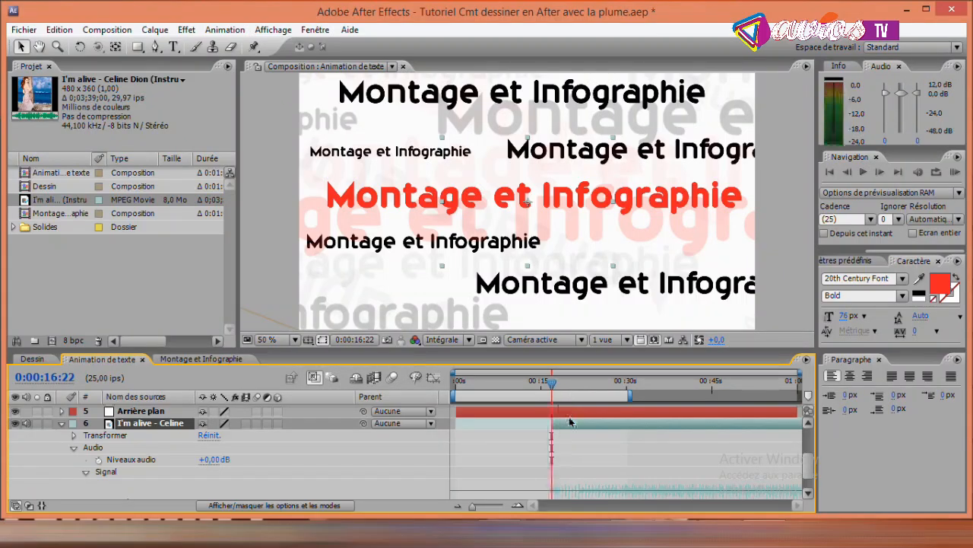
left_click_drag(467, 426, 467, 426)
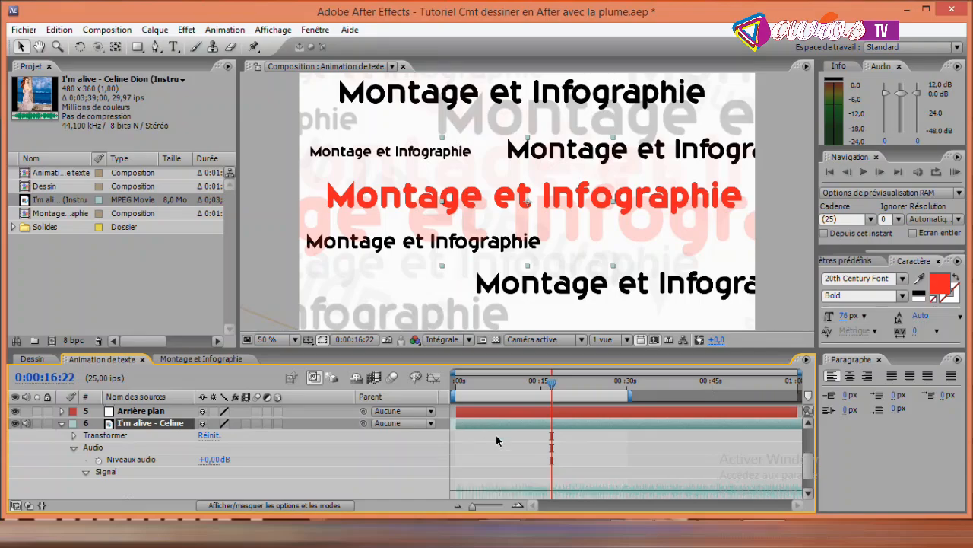
key("Home")
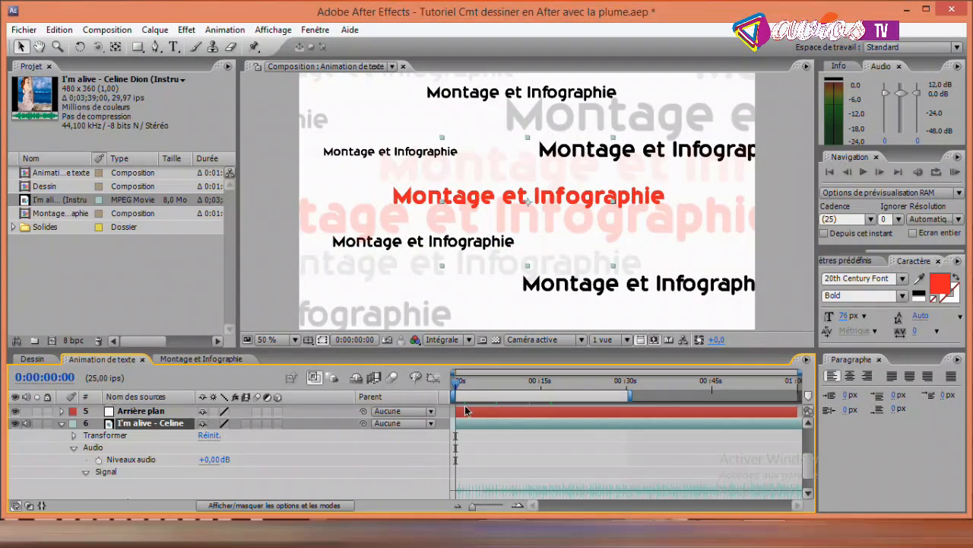
Add audio level keyframes to the music layer at 0:00:30:05 and 0:00:28:13.
left_click_drag(457, 383, 628, 395)
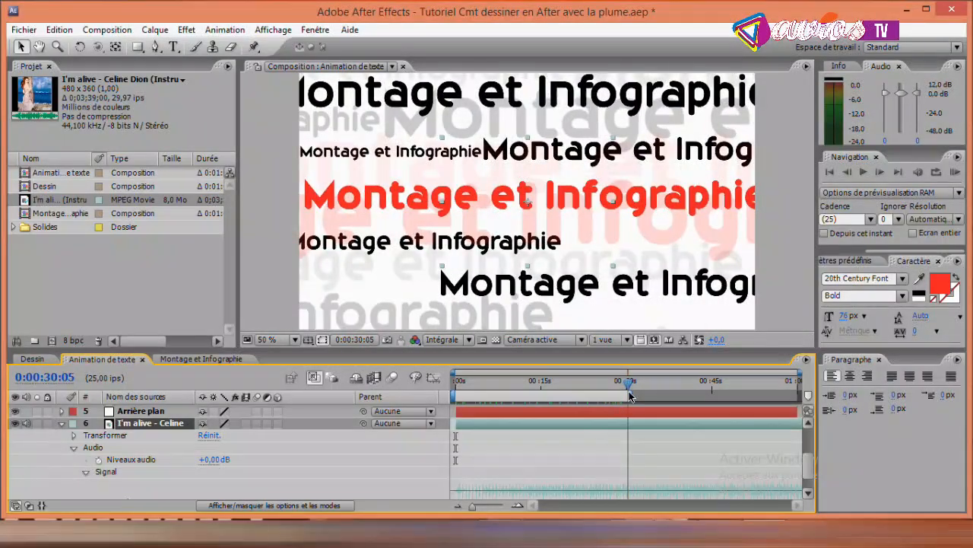
left_click(98, 460)
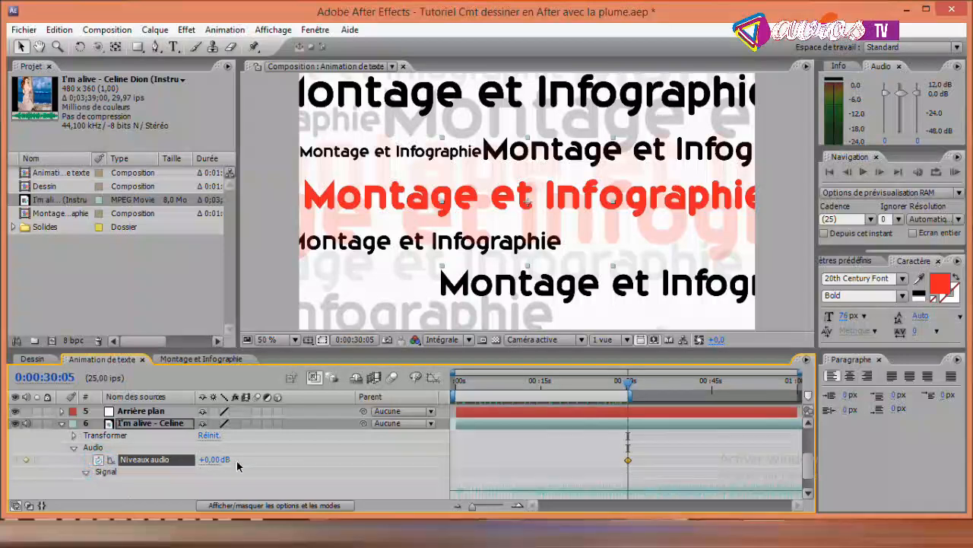
left_click_drag(628, 390, 612, 384)
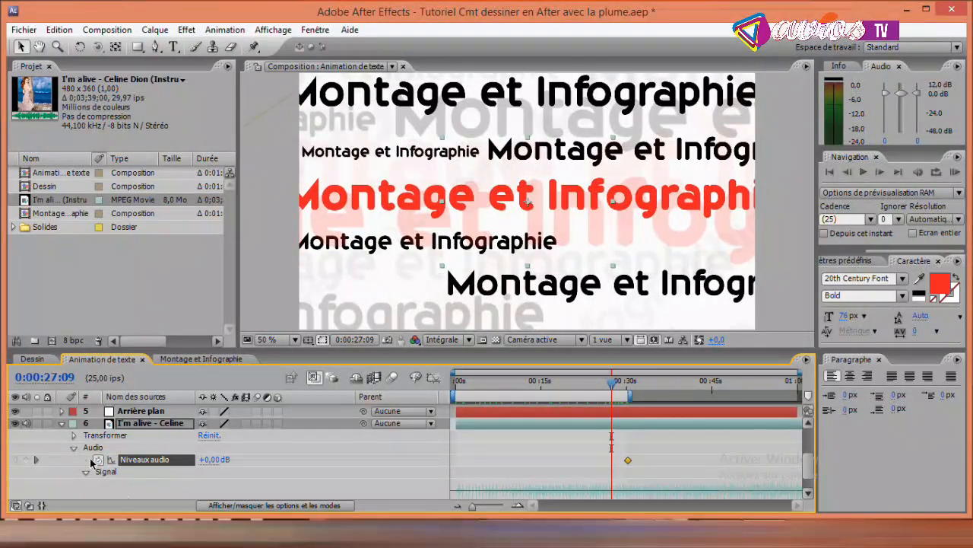
left_click(613, 384)
left_click_drag(612, 384, 618, 384)
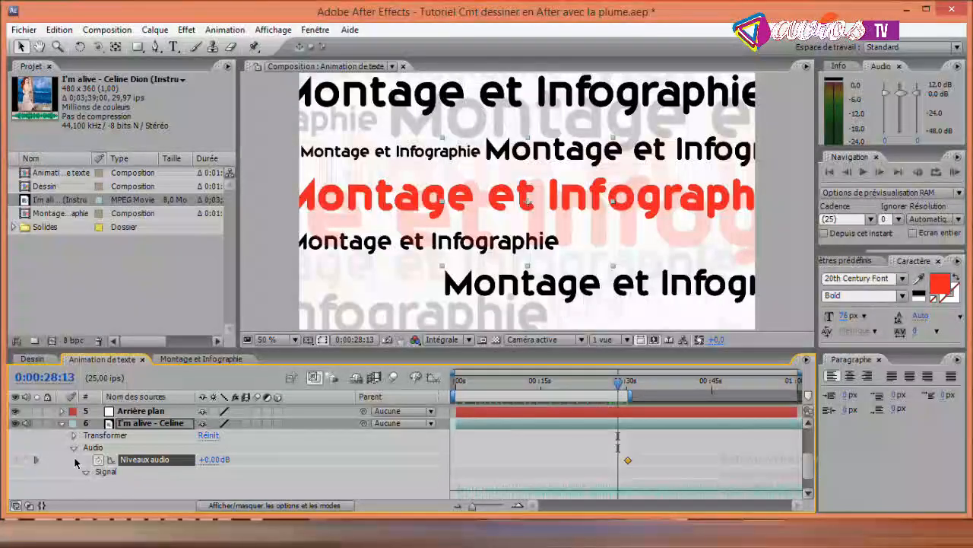
left_click(26, 460)
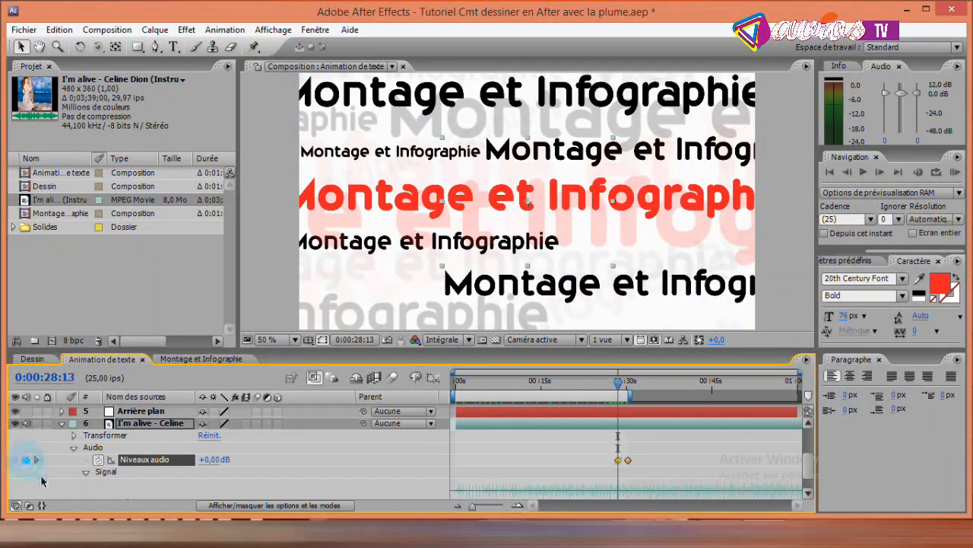
Set the music's audio level to -50 dB at the 0:00:30:05 keyframe for a closing fade-out.
left_click_drag(617, 384, 629, 387)
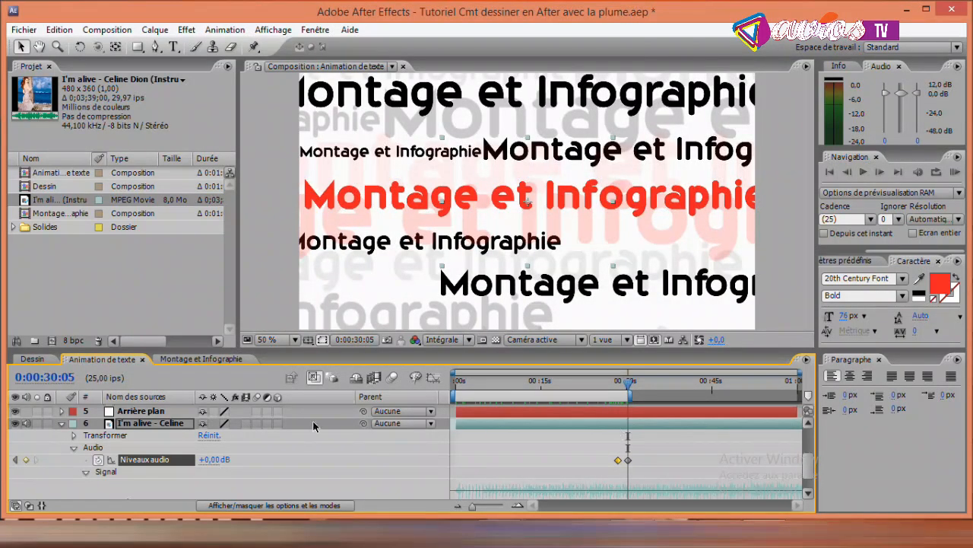
left_click(210, 459)
type("-50")
key("Return")
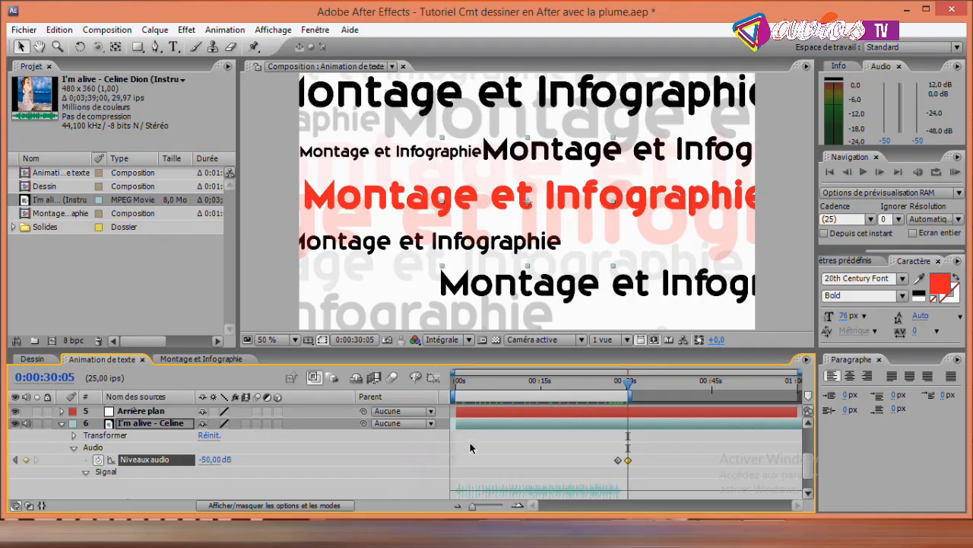
Return to 0:00:00:00 and save the project.
left_click_drag(632, 395, 454, 396)
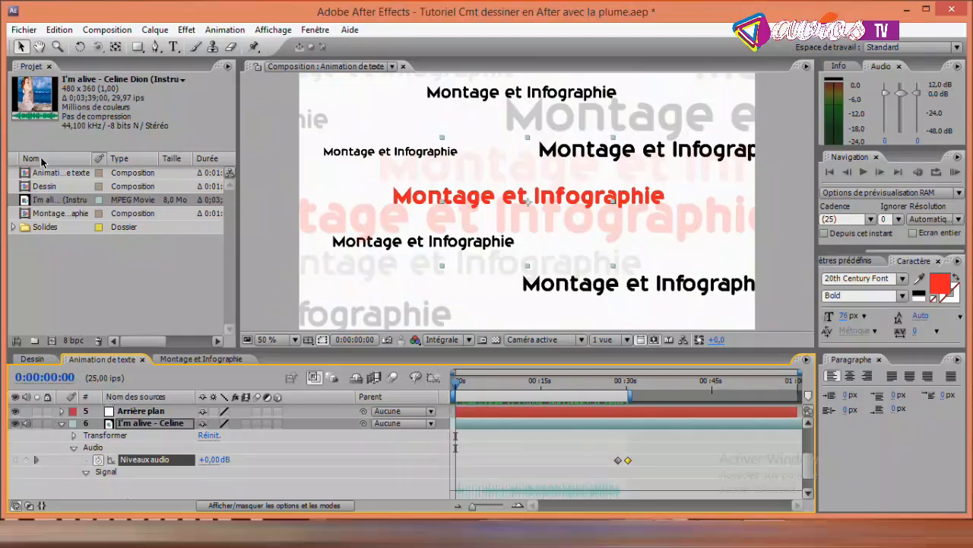
left_click(23, 29)
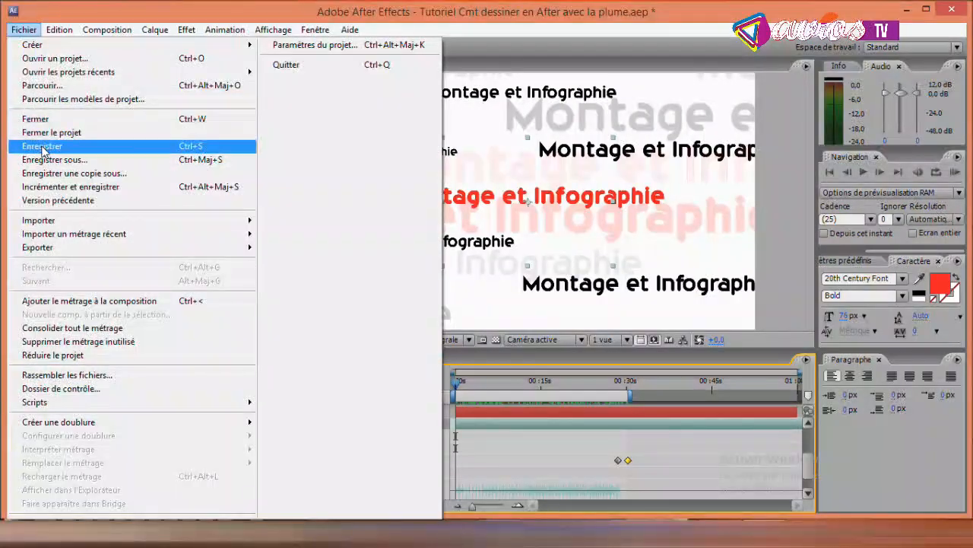
left_click(42, 149)
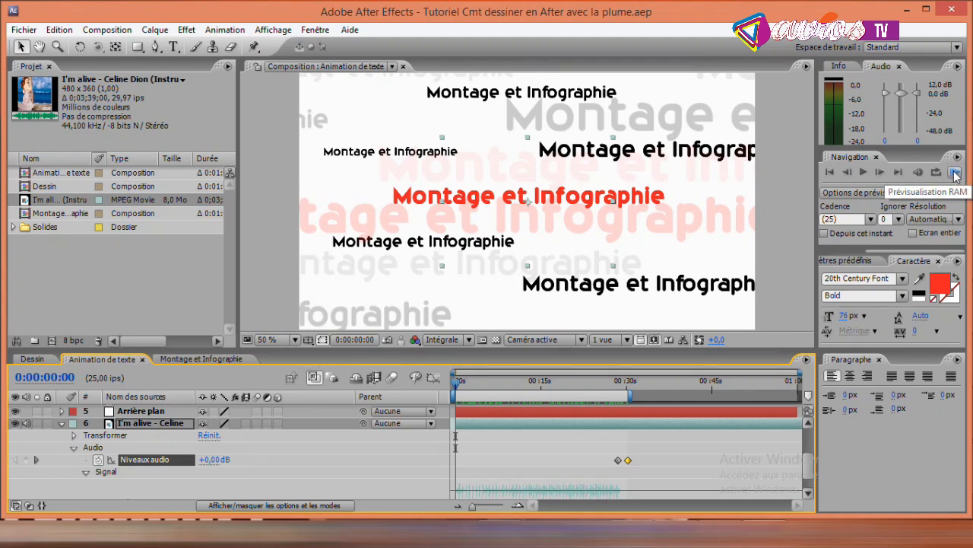
Play the composition from the beginning, stop at 0:00:09:17, and run a RAM preview.
left_click(864, 173)
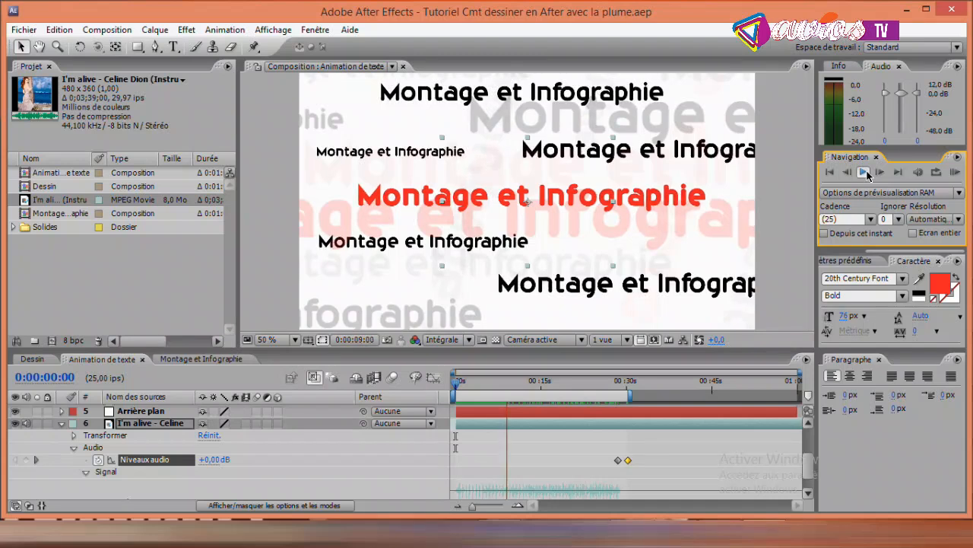
left_click(956, 175)
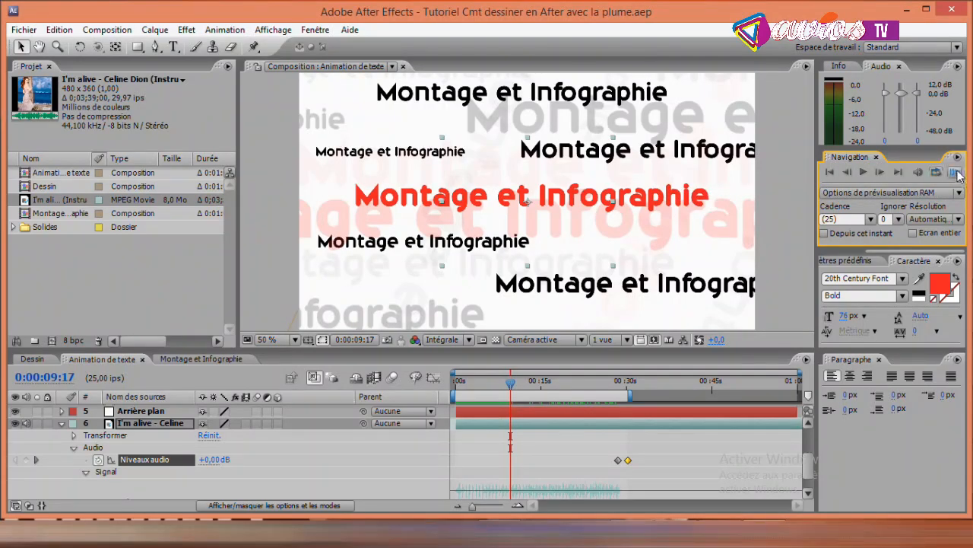
left_click(956, 175)
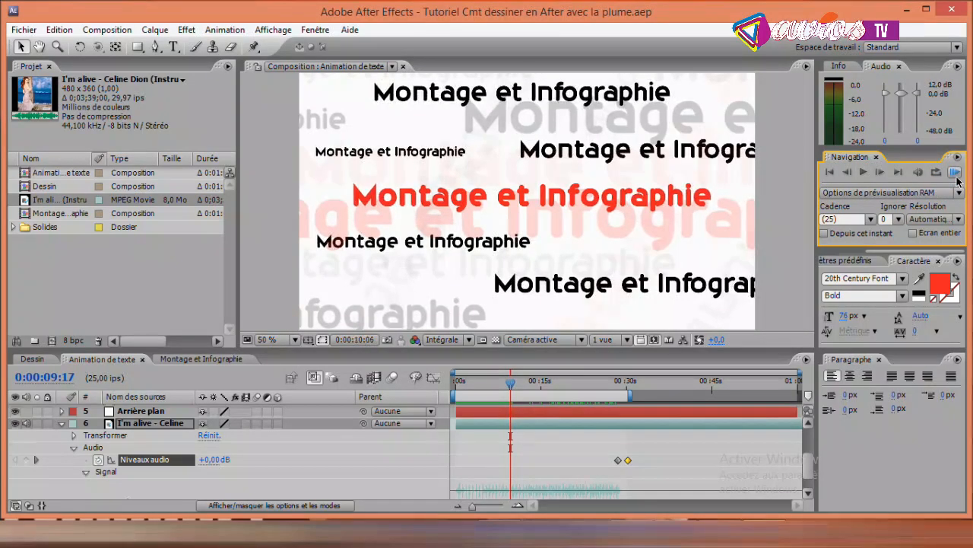